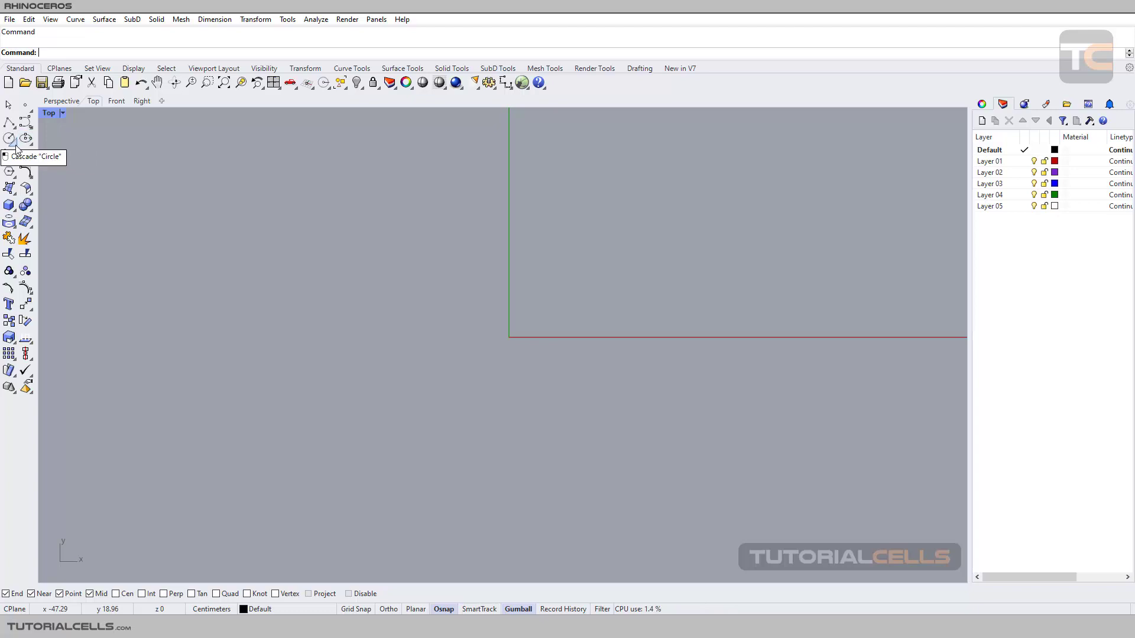
Detach the Circle and Ellipse tool palettes and place them one above the other over the viewport.
left_click(16, 148)
left_click_drag(46, 133, 112, 125)
left_click(29, 146)
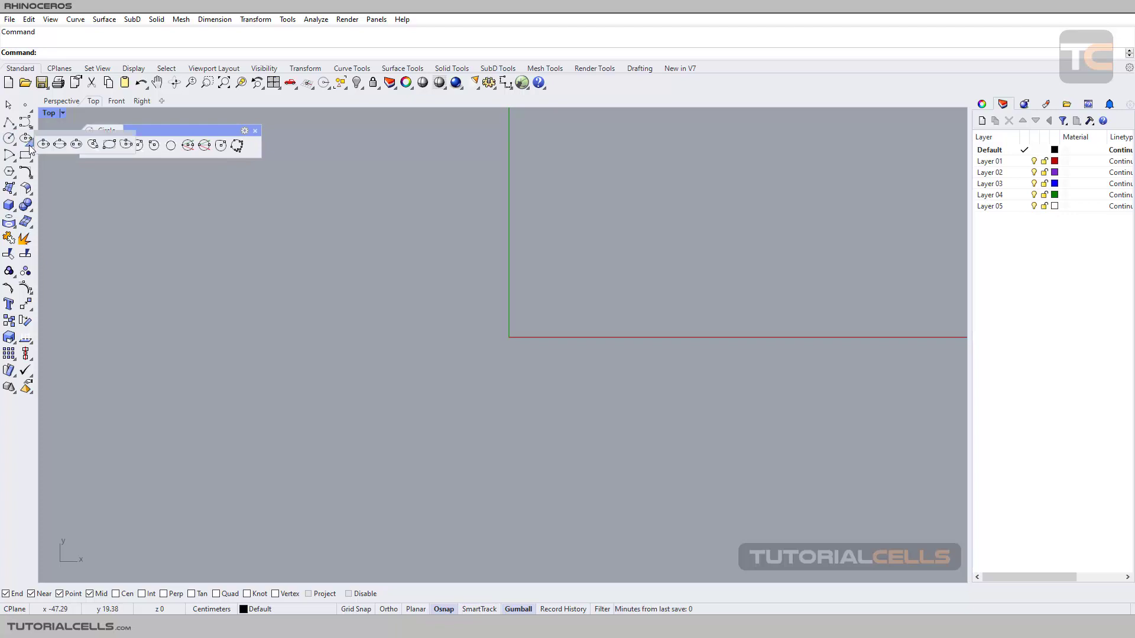
left_click_drag(47, 137, 110, 169)
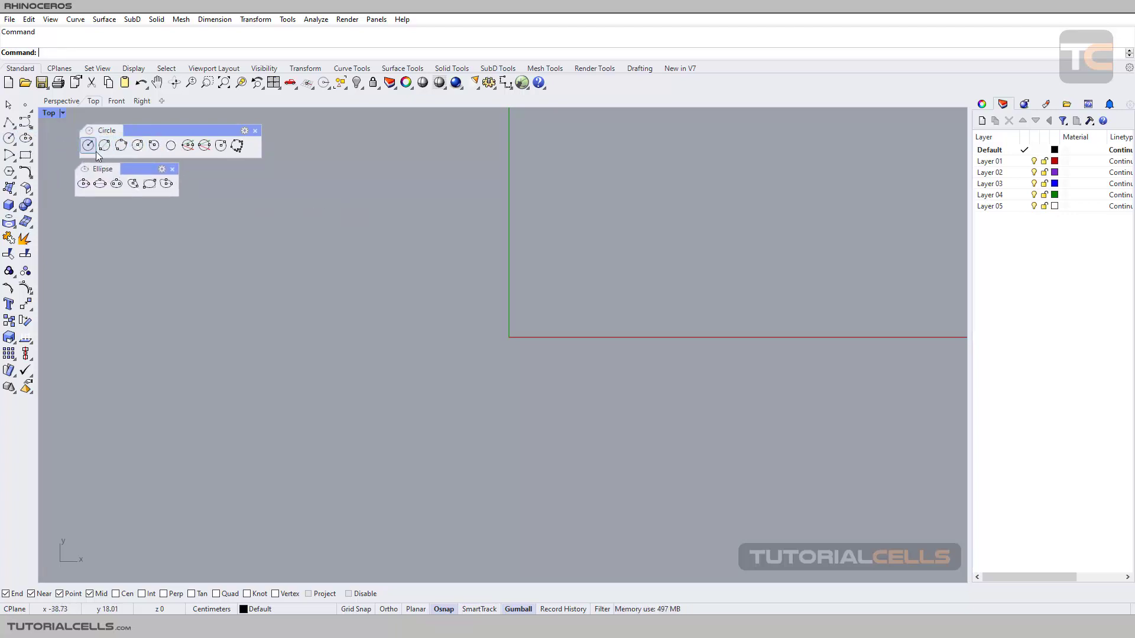
Draw a centre-radius circle with a 10 cm radius to the upper left of the origin in the Top view.
left_click(91, 148)
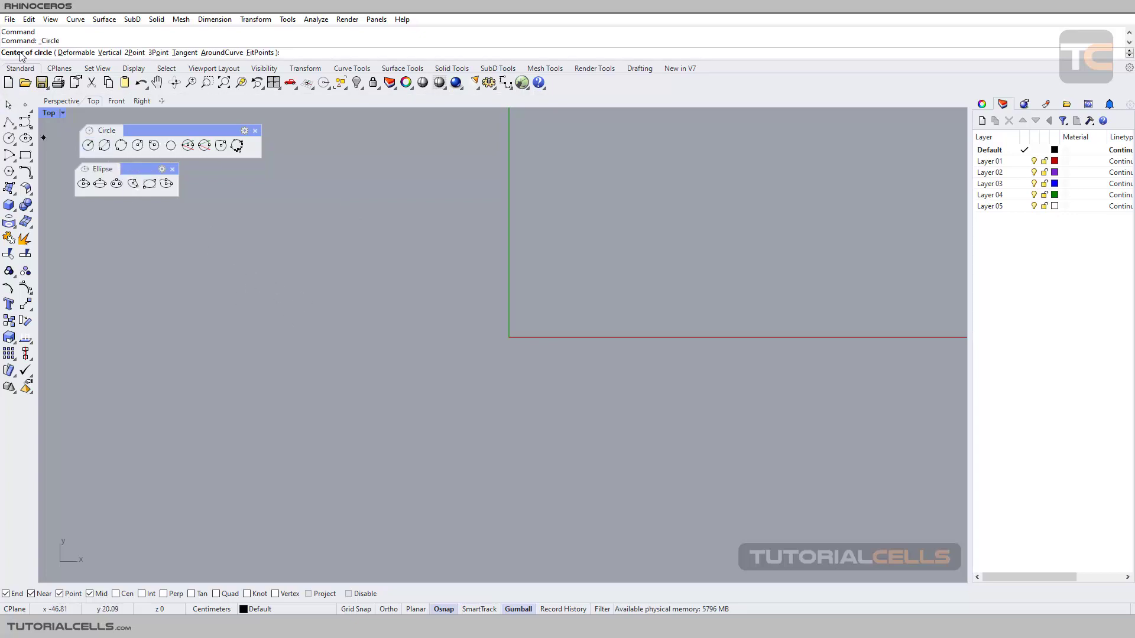
left_click(310, 249)
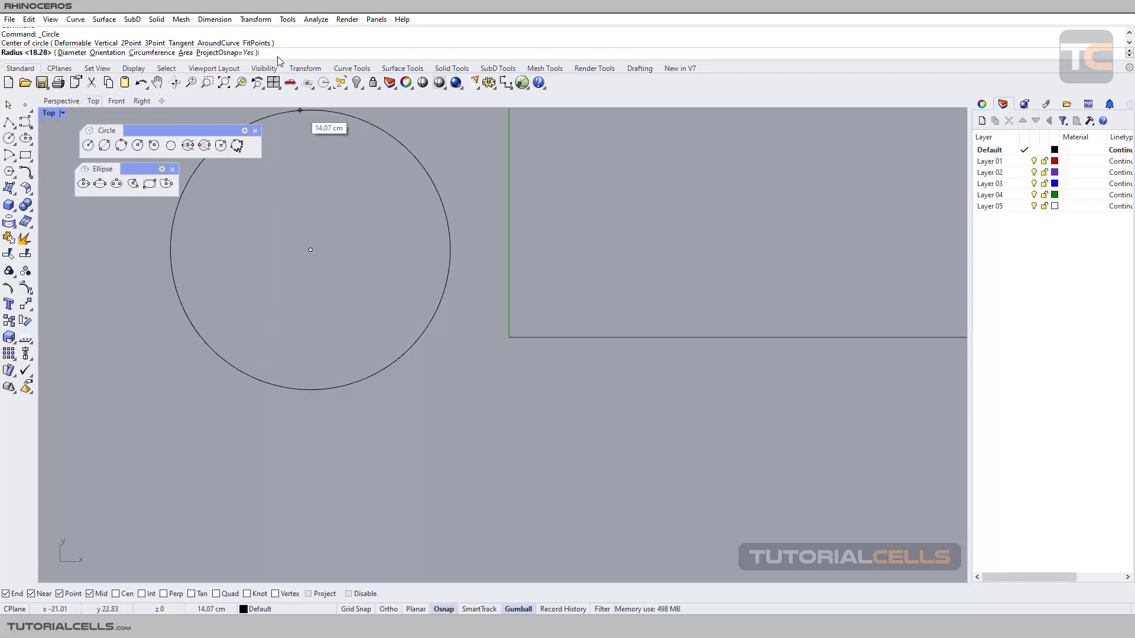
type("30")
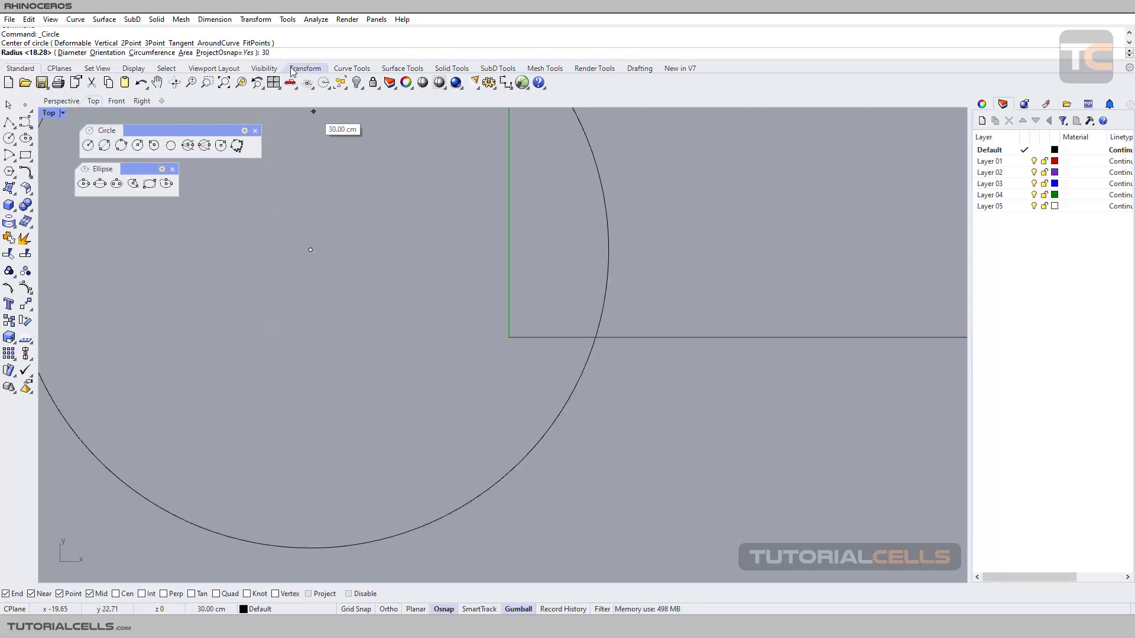
key("BackSpace")
key("BackSpace")
type("10")
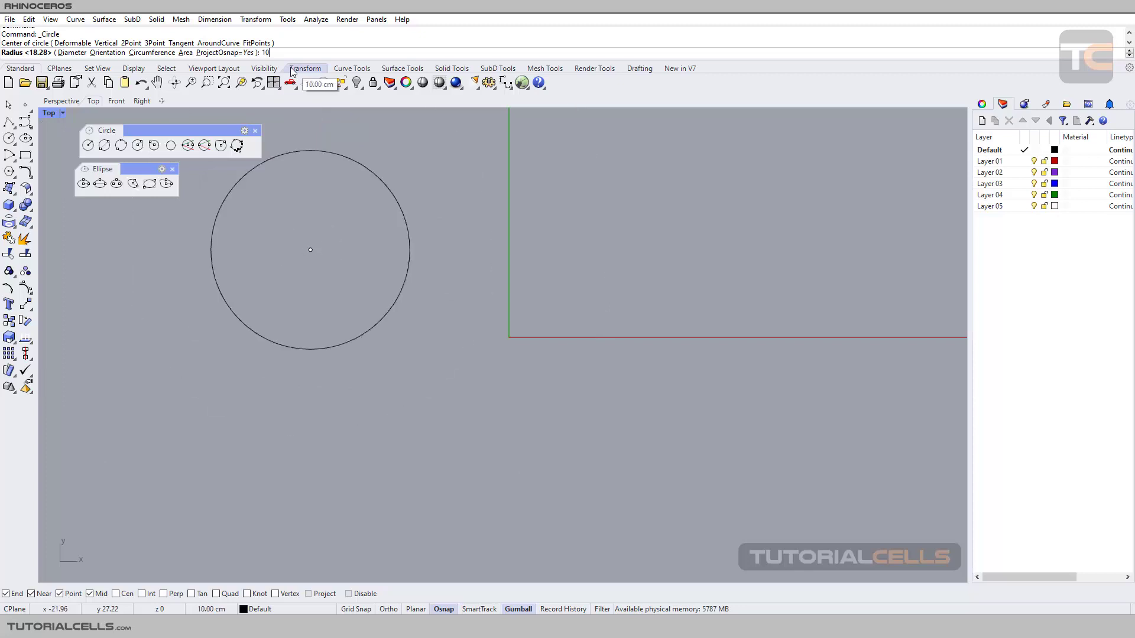
key("Return")
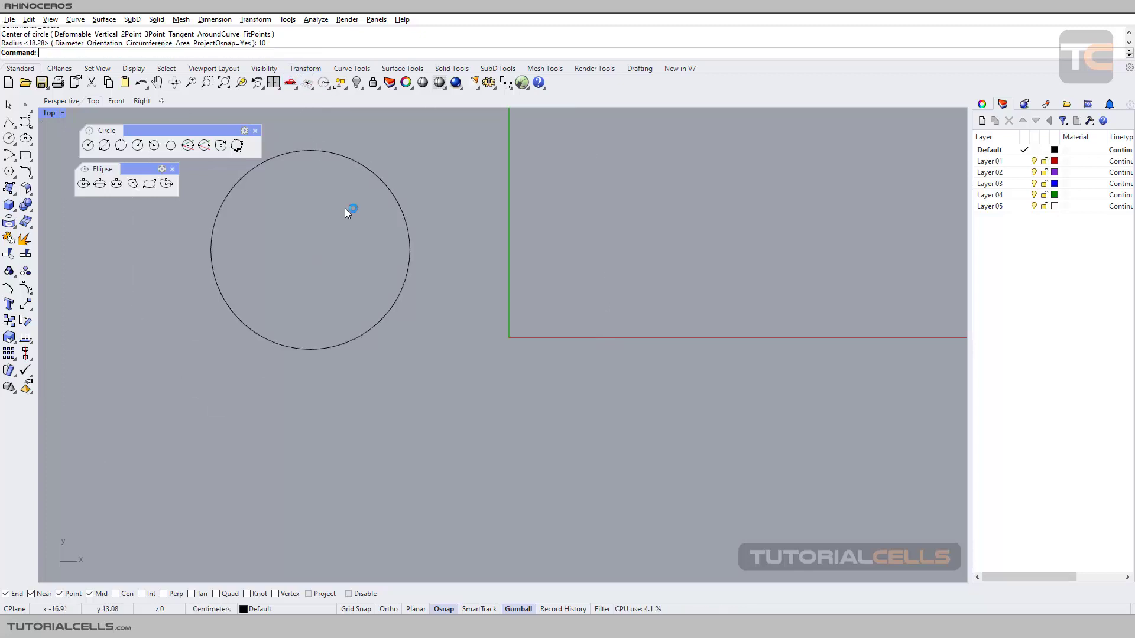
right_click_drag(365, 229, 401, 241)
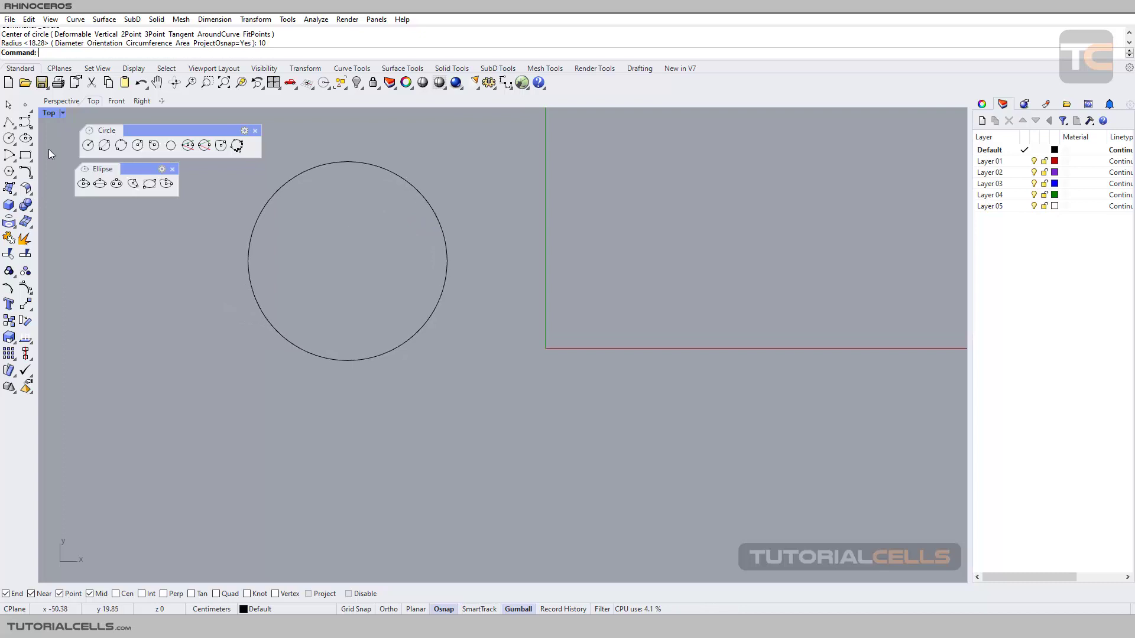
Try the Diameter and Circumference sizing options on a new circle beside the first one.
left_click(89, 148)
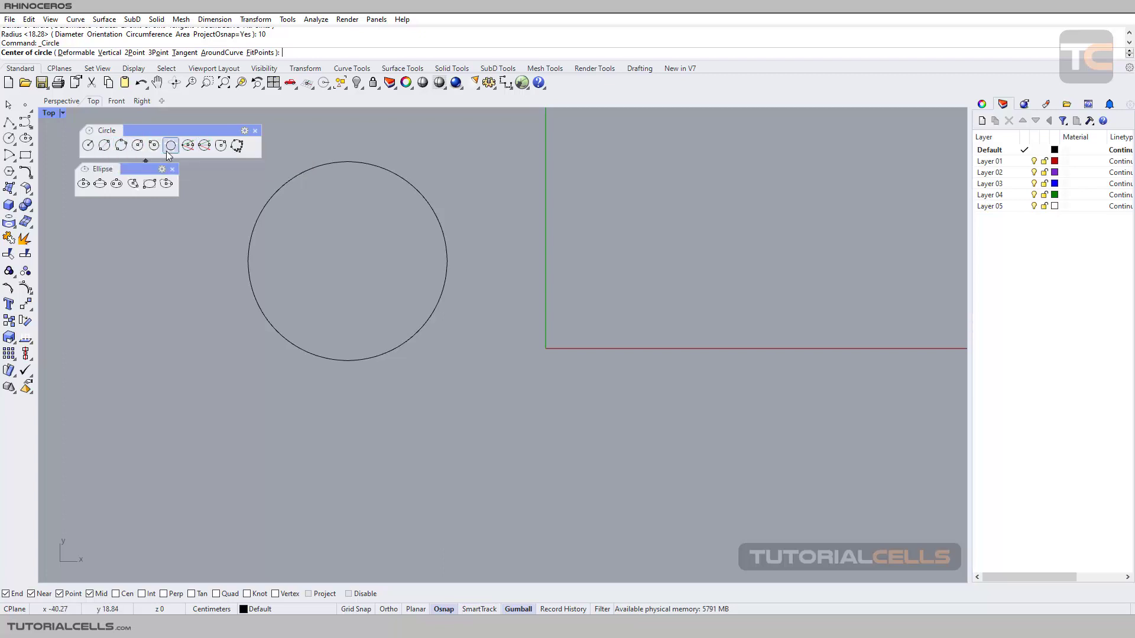
right_click_drag(225, 255, 299, 229)
left_click(175, 333)
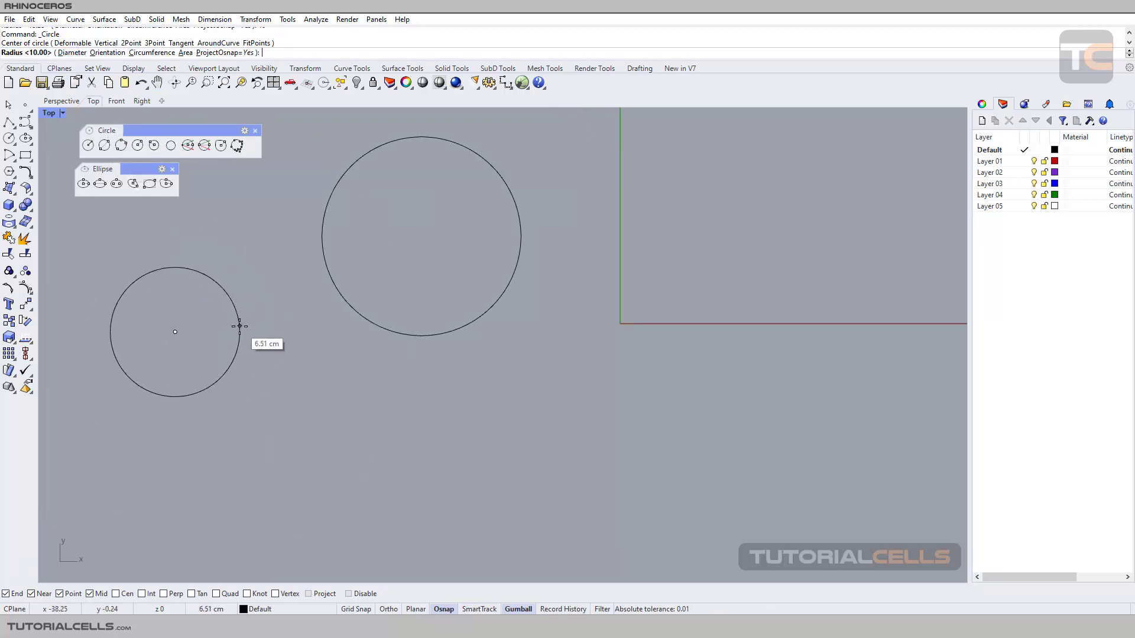
right_click_drag(245, 331, 386, 314)
scroll(361, 296, "up", 2)
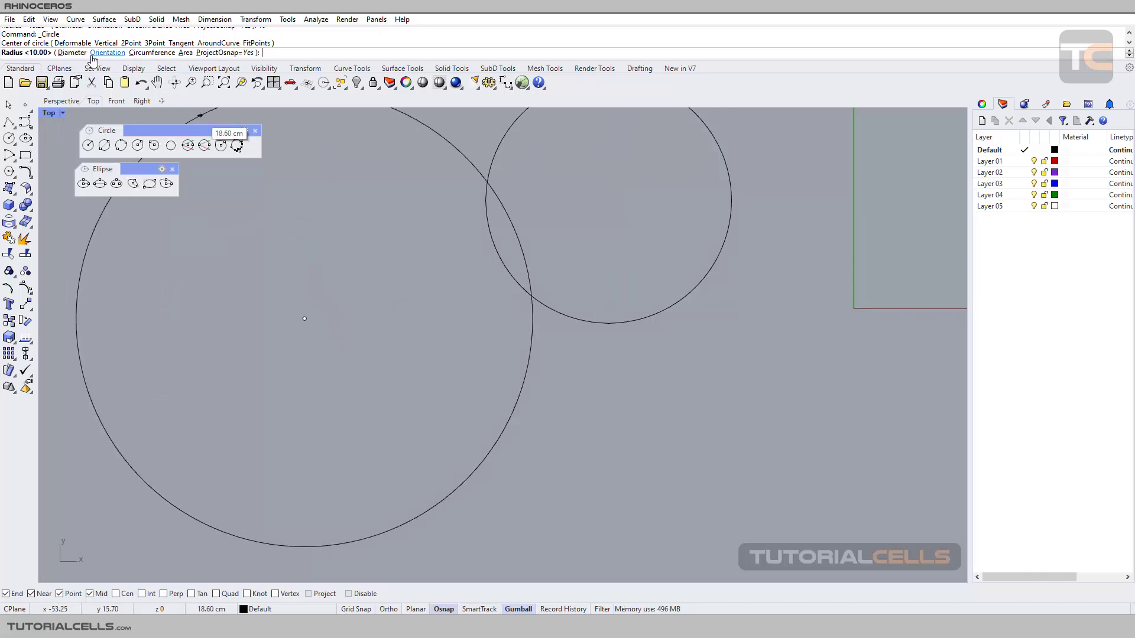
left_click(72, 52)
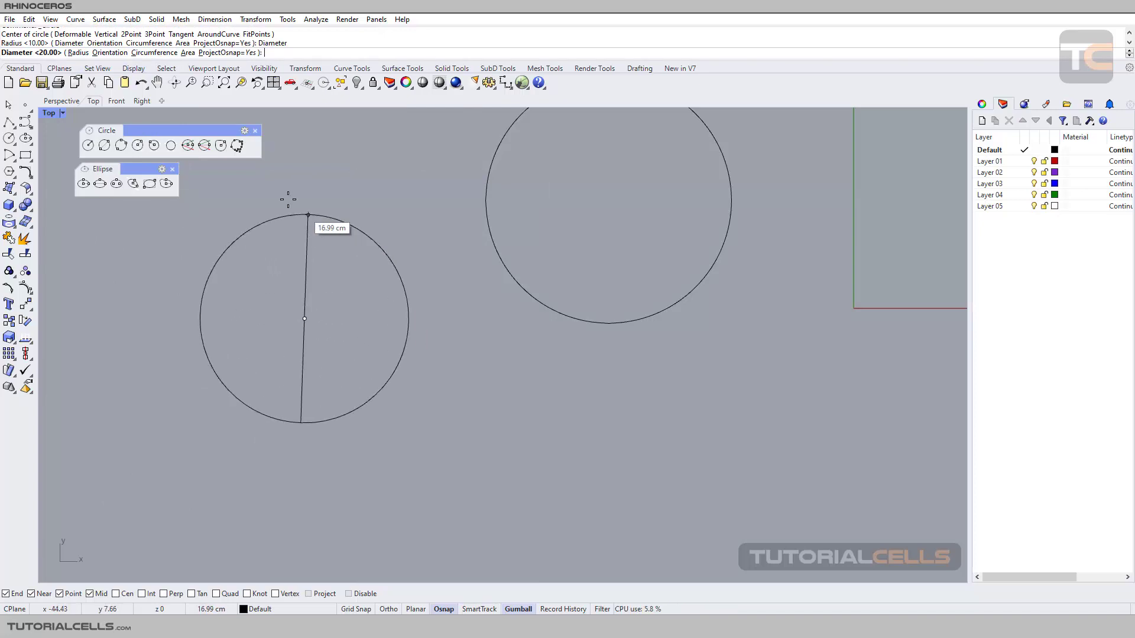
left_click(154, 52)
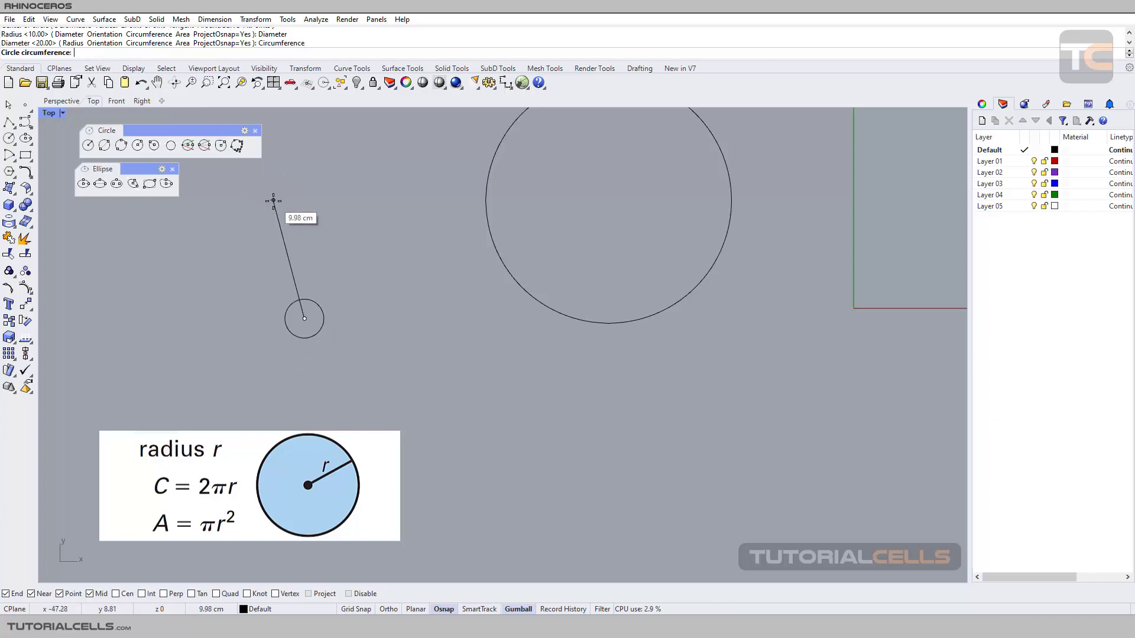
key("Escape")
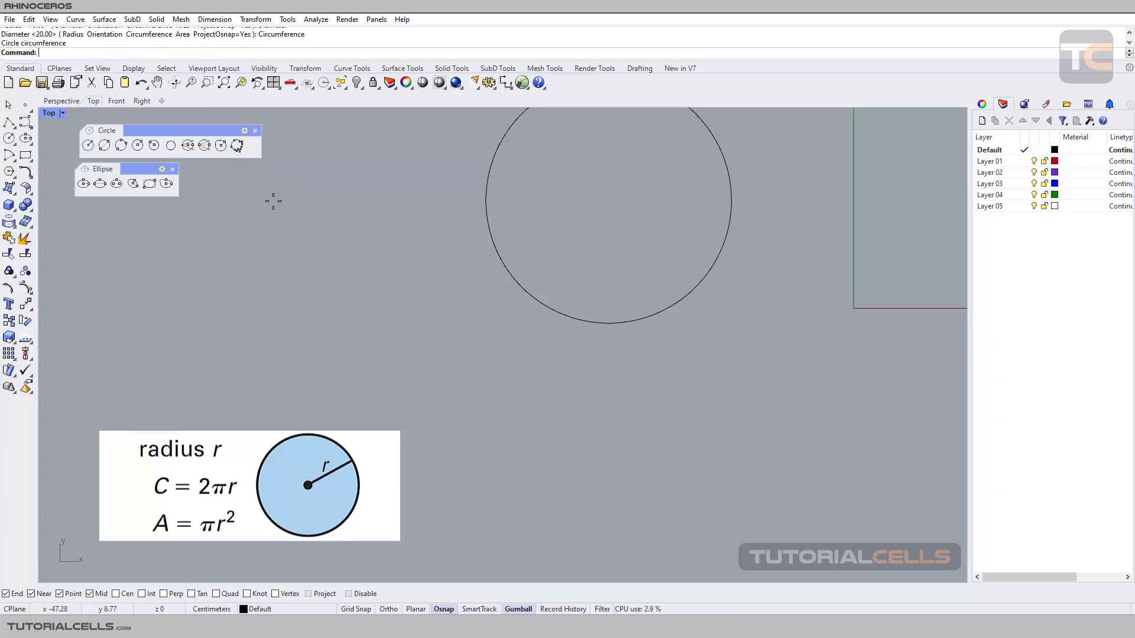
Draw a second centre-radius circle with a radius of about 10 cm beside the first, setting its radius in the Perspective view.
left_click(88, 145)
left_click(272, 264)
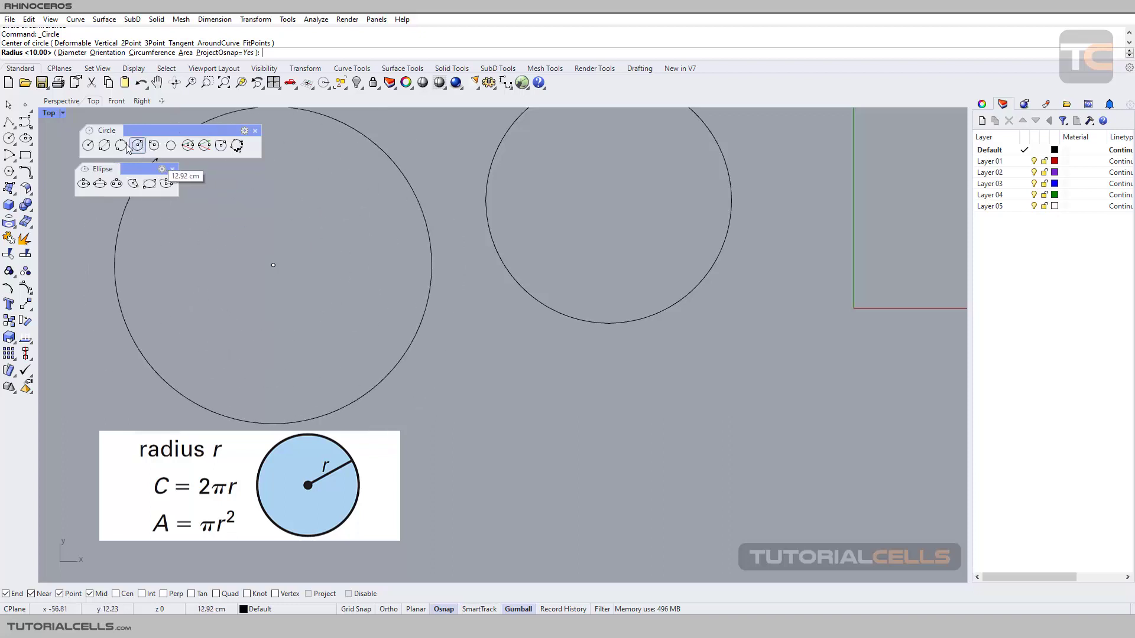
left_click(67, 103)
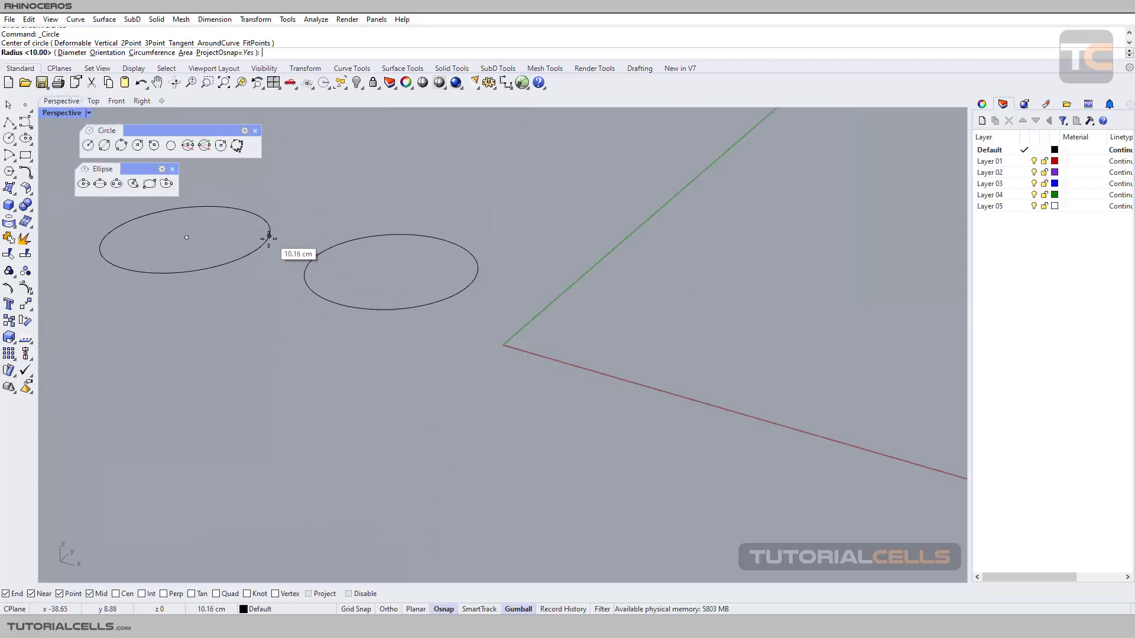
right_click_drag(291, 246, 507, 326, "shift")
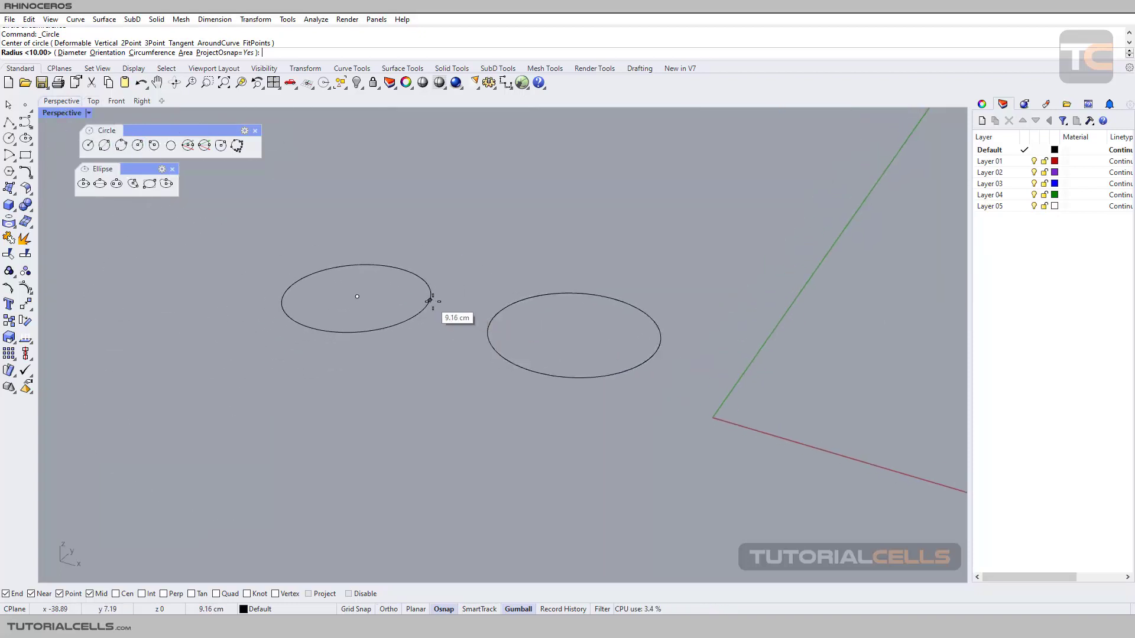
left_click(356, 261)
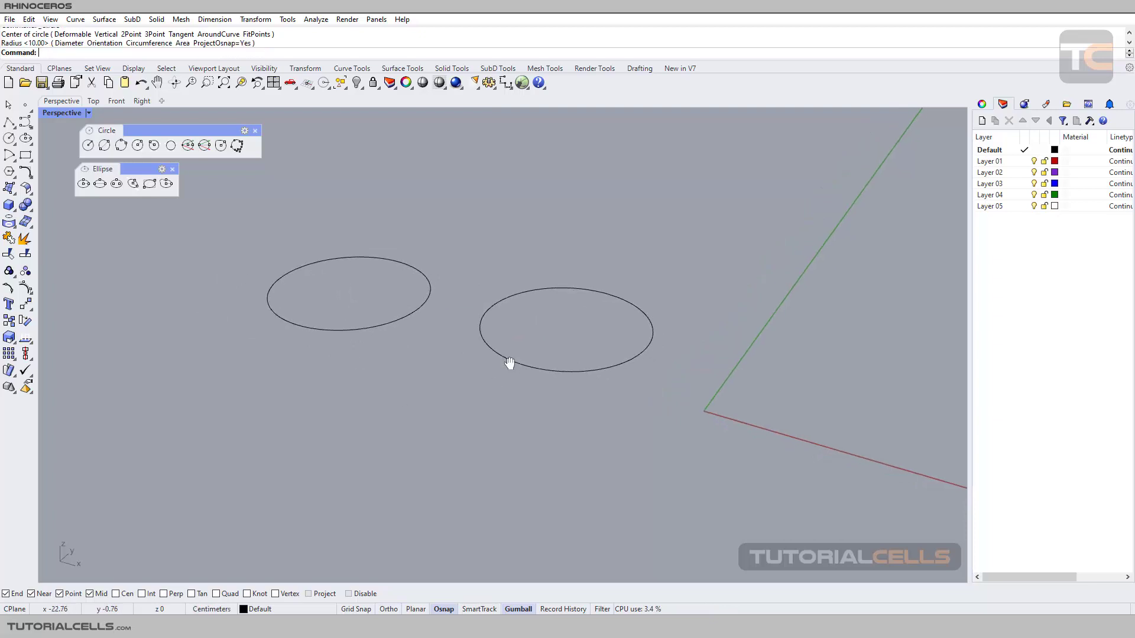
right_click_drag(516, 369, 509, 362, "shift")
Draw a short single-segment polyline on the ground plane, in front of the gap between the two circles.
left_click(8, 127)
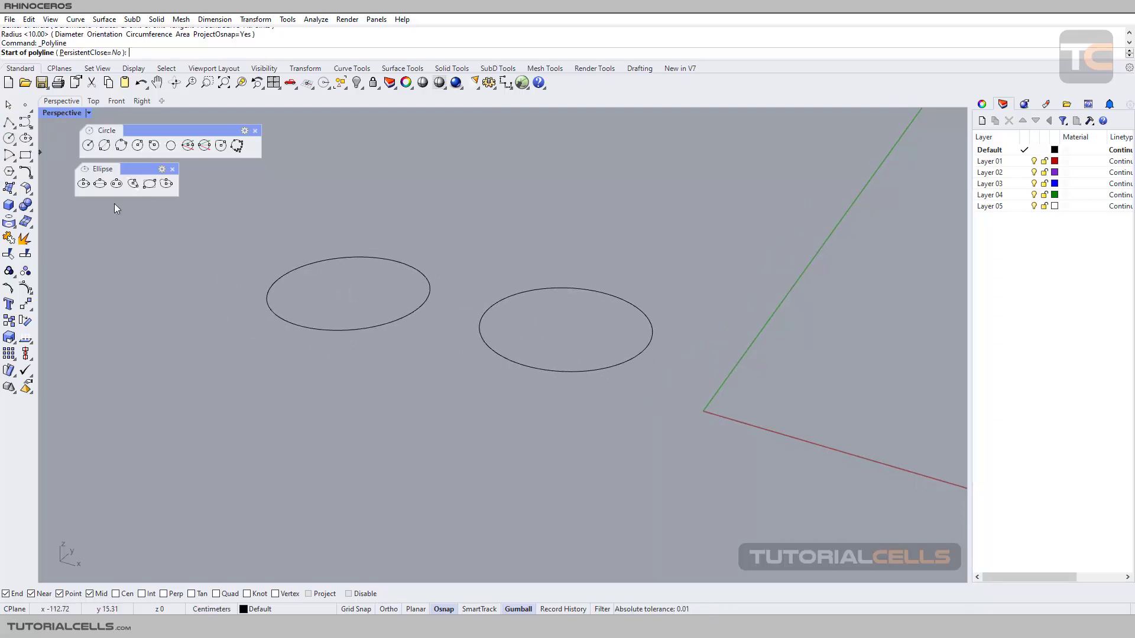
left_click(406, 377)
left_click(437, 338)
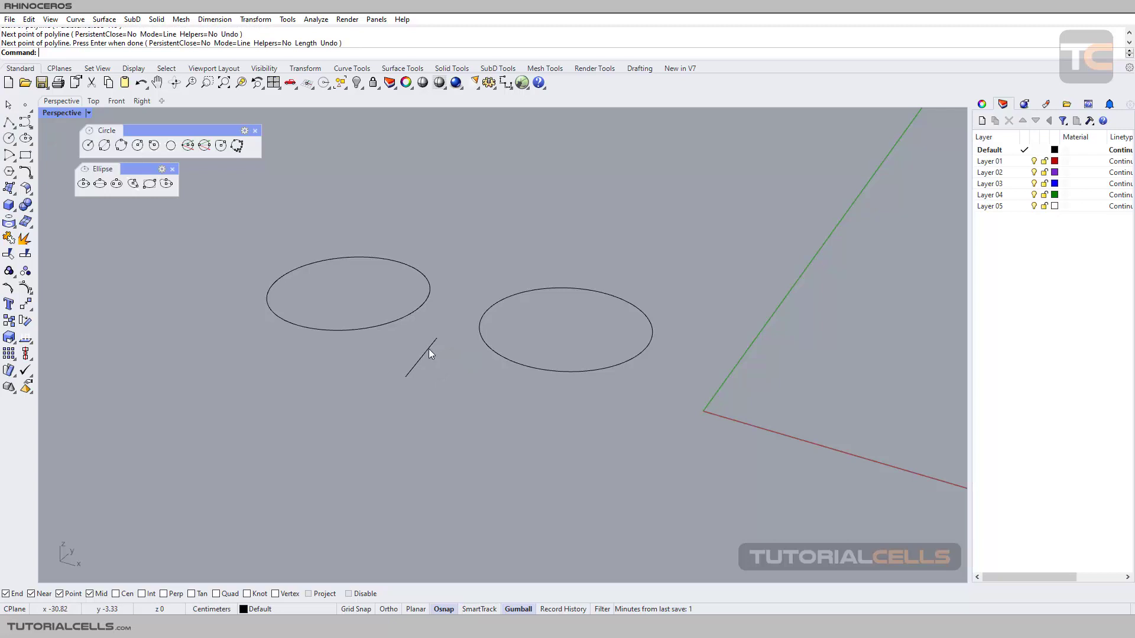
key("Return")
Raise the far end point of the short line vertically so the line slopes up from the ground plane.
left_click(437, 336, "ctrl+shift")
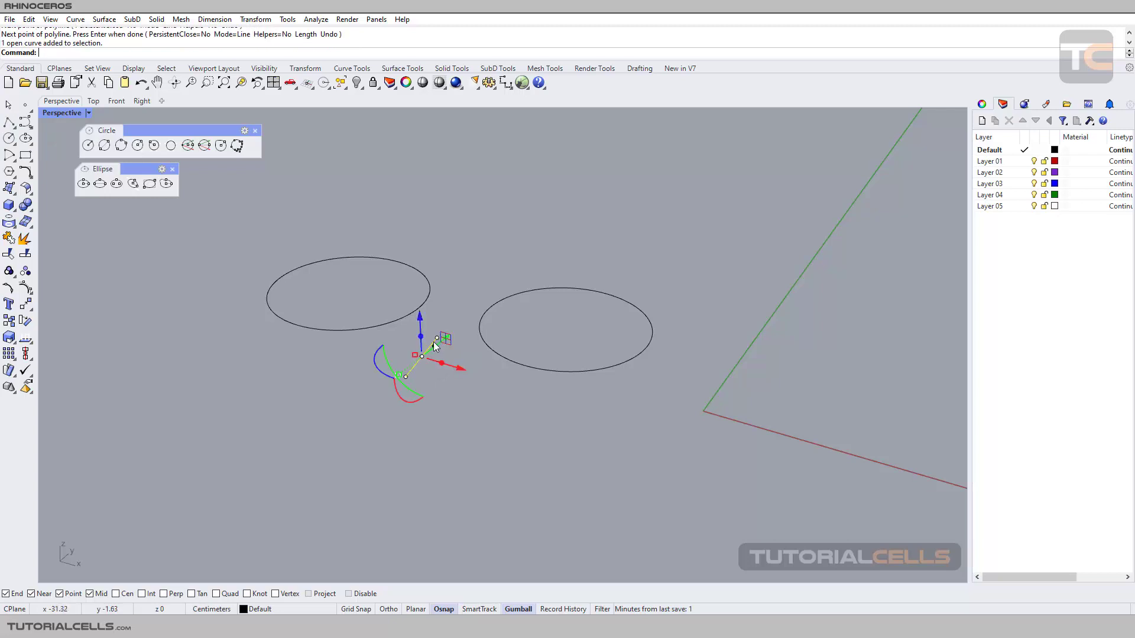
scroll(435, 339, "up", 4)
left_click_drag(444, 336, 402, 210)
left_click(453, 280)
right_click_drag(422, 295, 454, 308)
left_click(444, 329)
left_click(365, 324)
right_click_drag(366, 324, 422, 278)
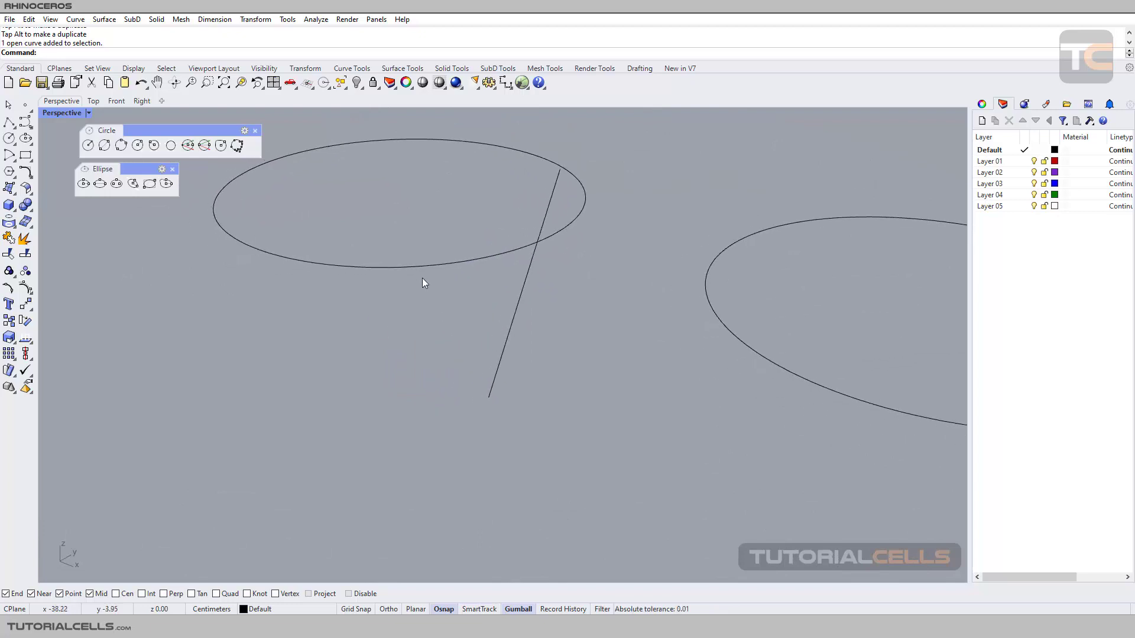
Draw a circle centred on the sloped line's lower end, using the Orientation option with the line as its plane normal.
left_click(89, 148)
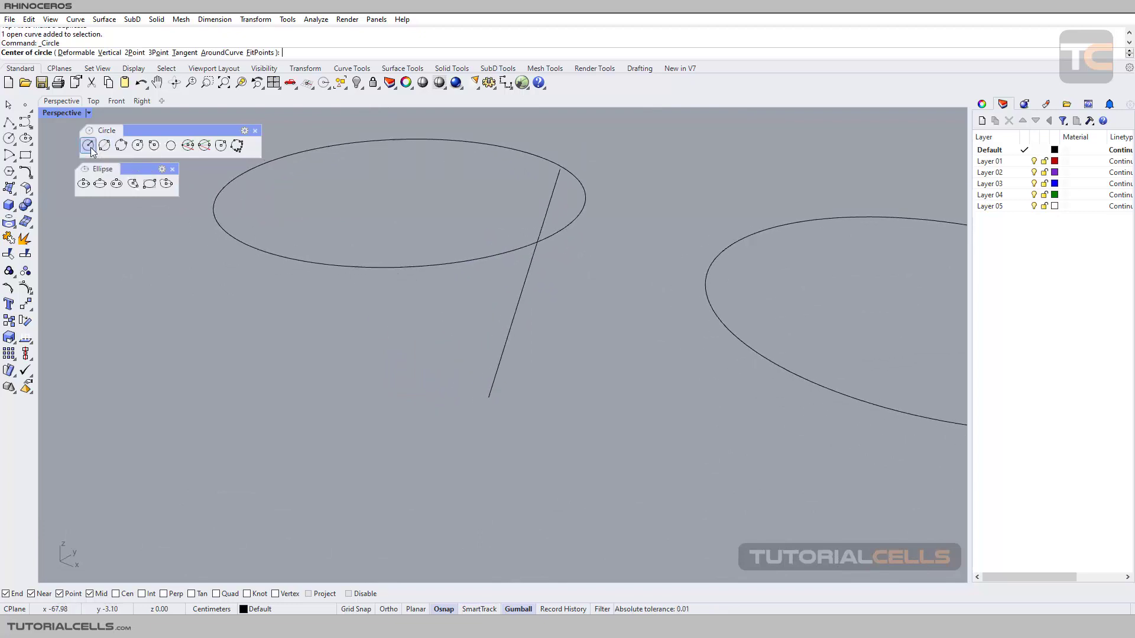
left_click(489, 397)
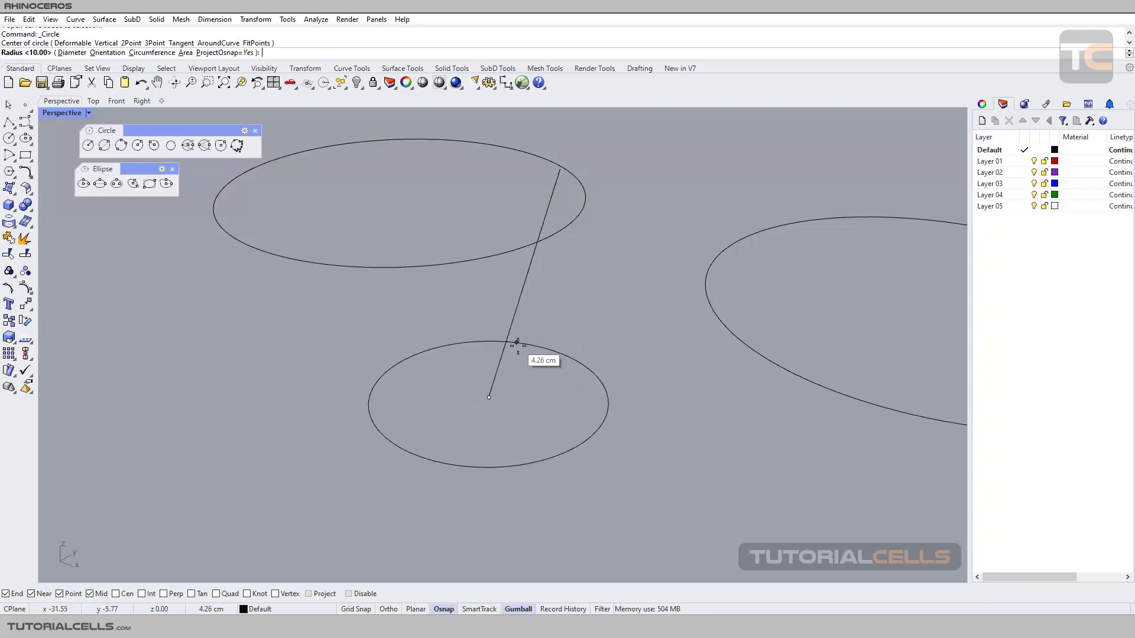
mouse_move(519, 342)
right_mouse_down()
mouse_move(522, 363)
mouse_move(520, 348)
right_mouse_up()
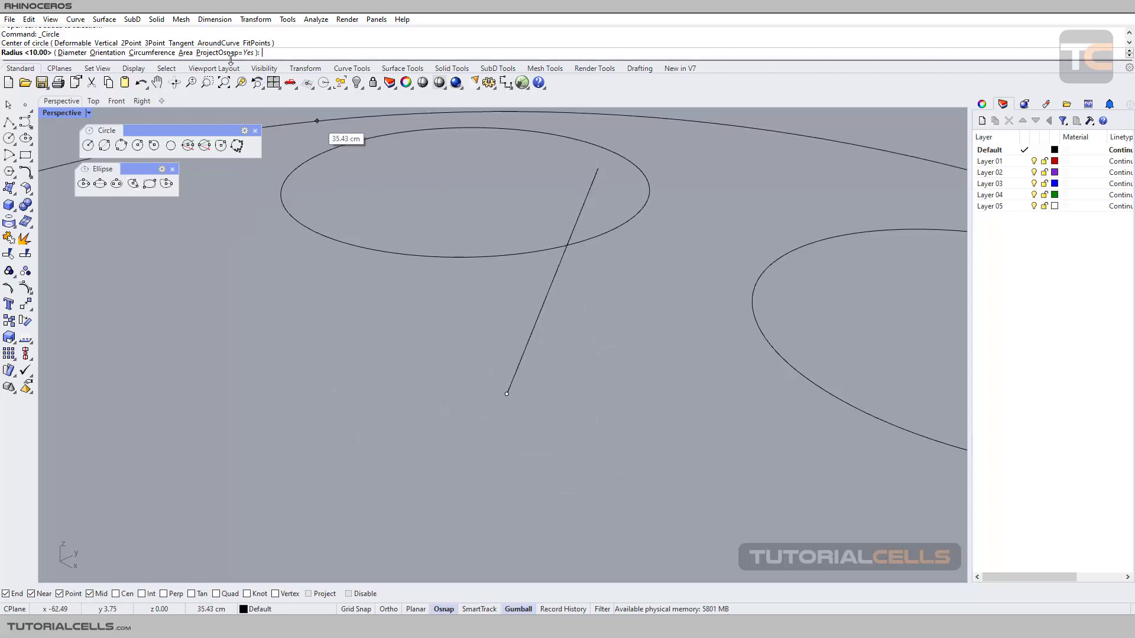
left_click(106, 53)
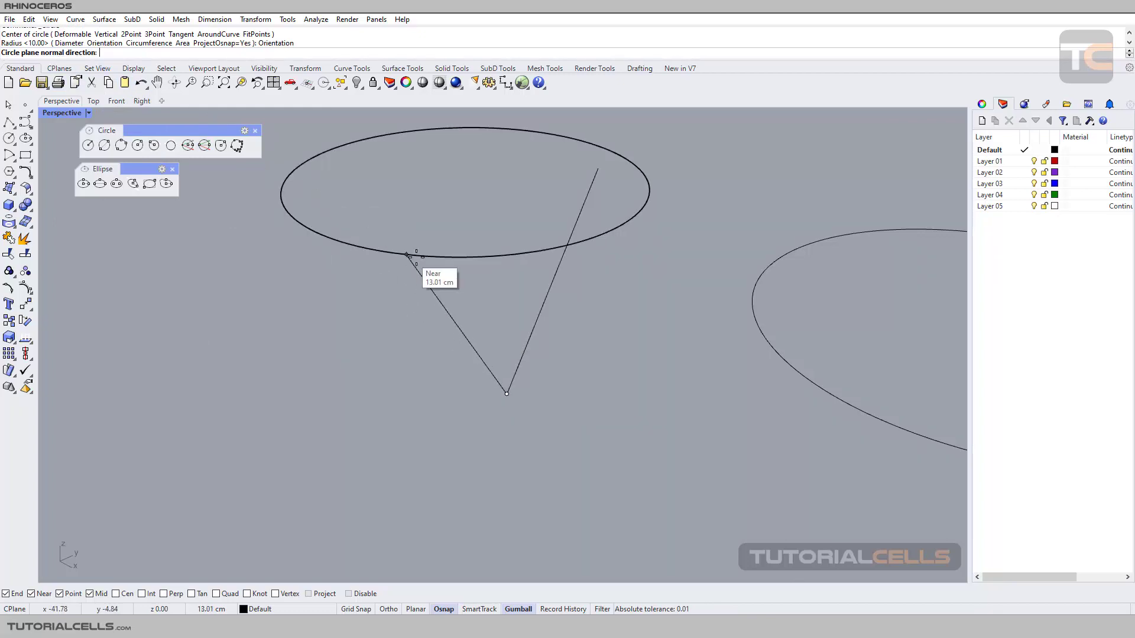
right_click_drag(499, 265, 472, 267)
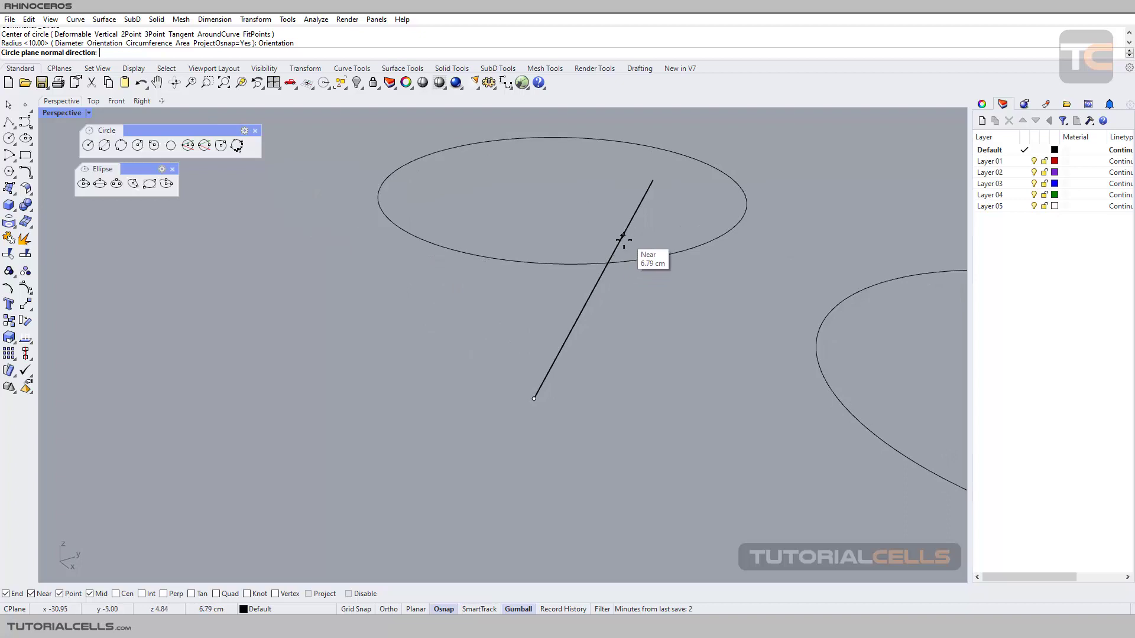
left_click(599, 278)
left_click(599, 279)
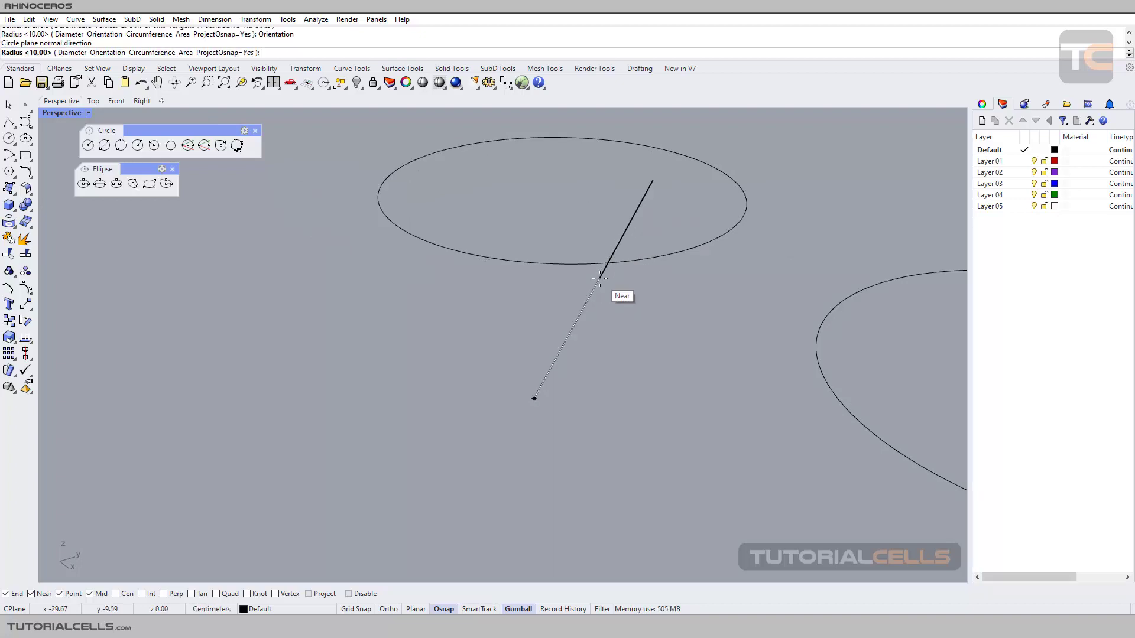
right_click_drag(605, 273, 552, 294)
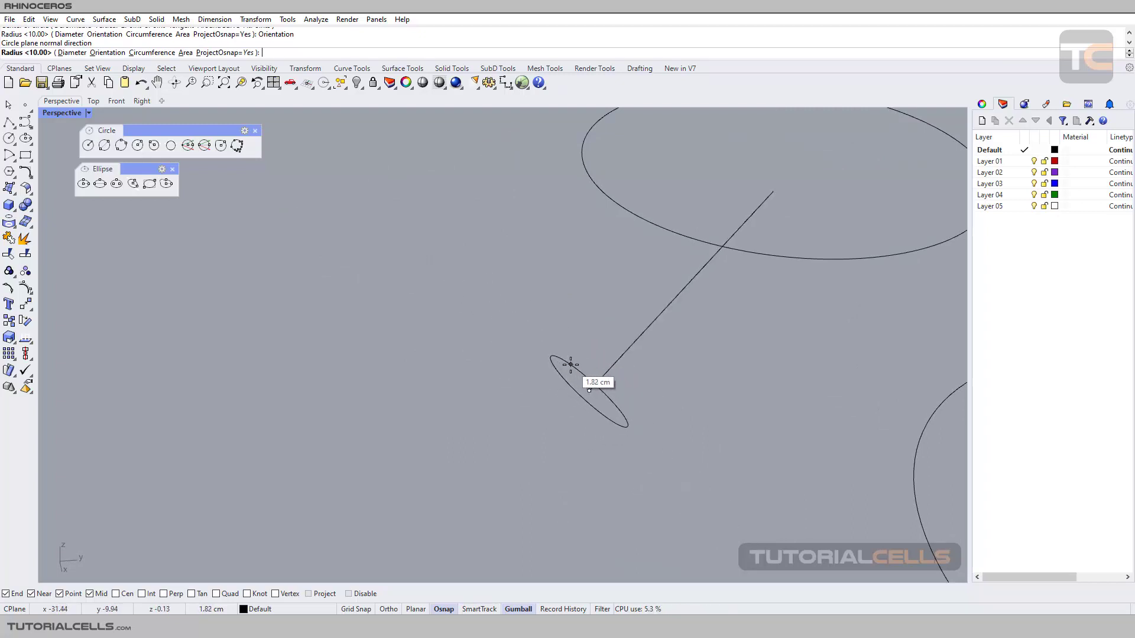
left_click(575, 364)
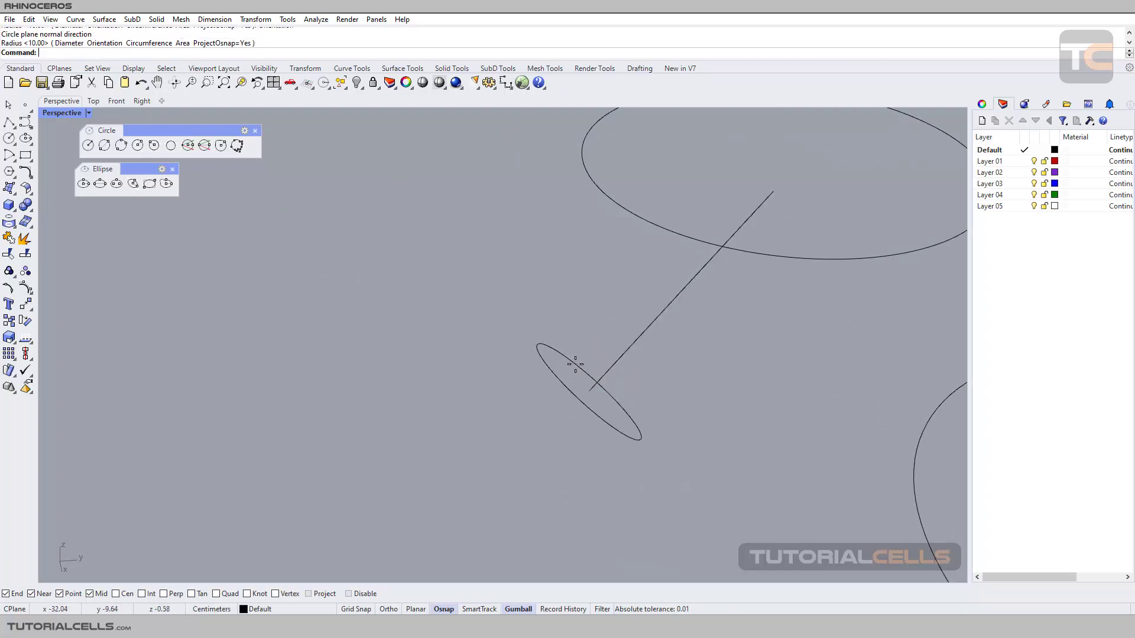
Select the tilted circle at the line's lower end and examine its orientation relative to the sloped line.
right_click_drag(575, 382, 538, 356)
left_click(617, 462)
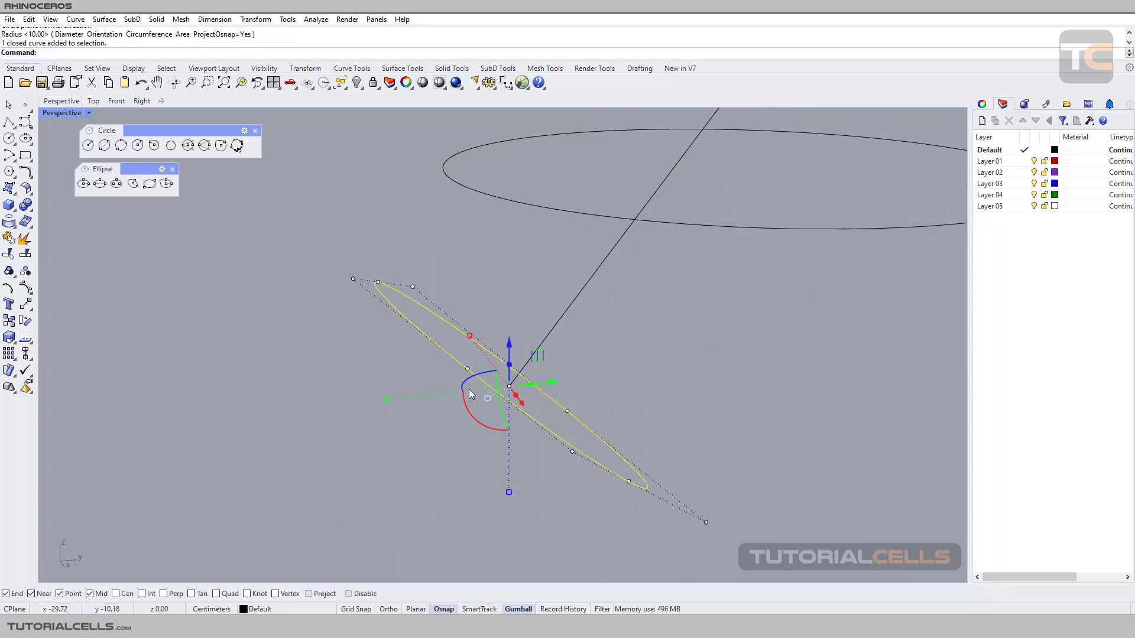
mouse_move(471, 394)
right_mouse_down()
mouse_move(608, 349)
mouse_move(610, 332)
mouse_move(469, 391)
right_mouse_up()
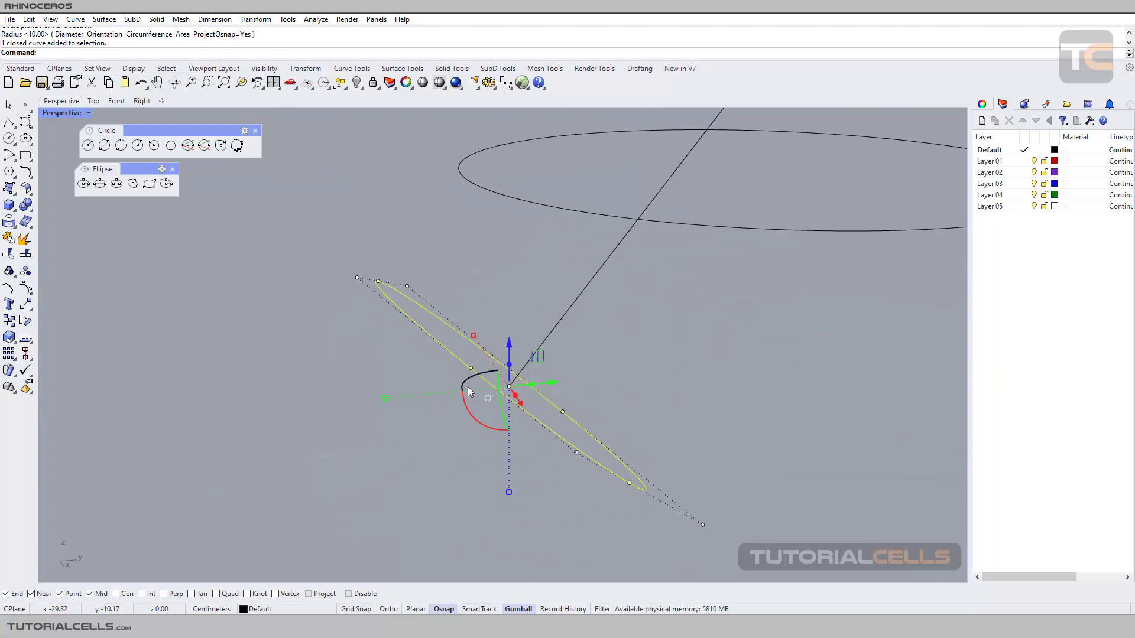
scroll(496, 388, "down", 10)
right_click_drag(561, 378, 495, 349, "shift")
scroll(486, 349, "up", 6)
left_click(89, 147)
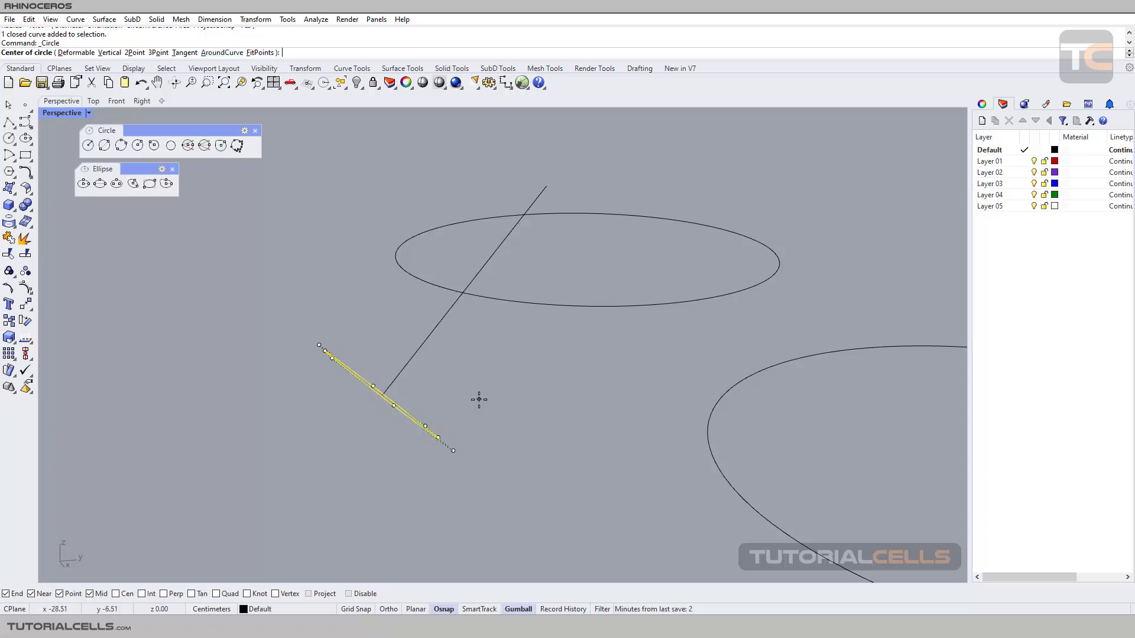
key("Escape")
left_click(417, 422)
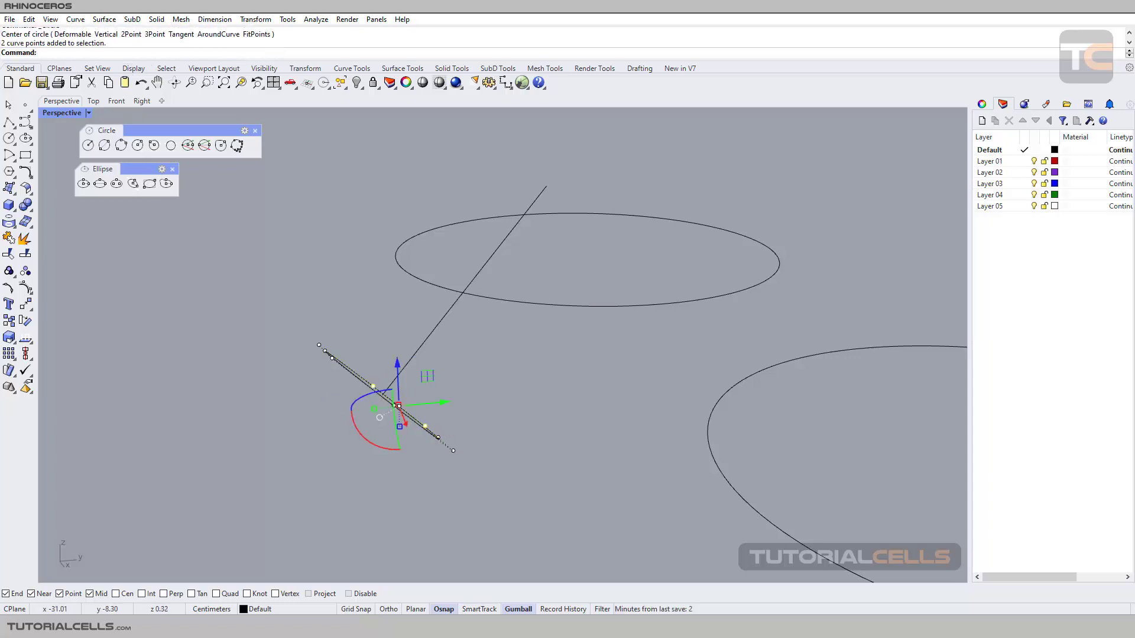
left_click(403, 416)
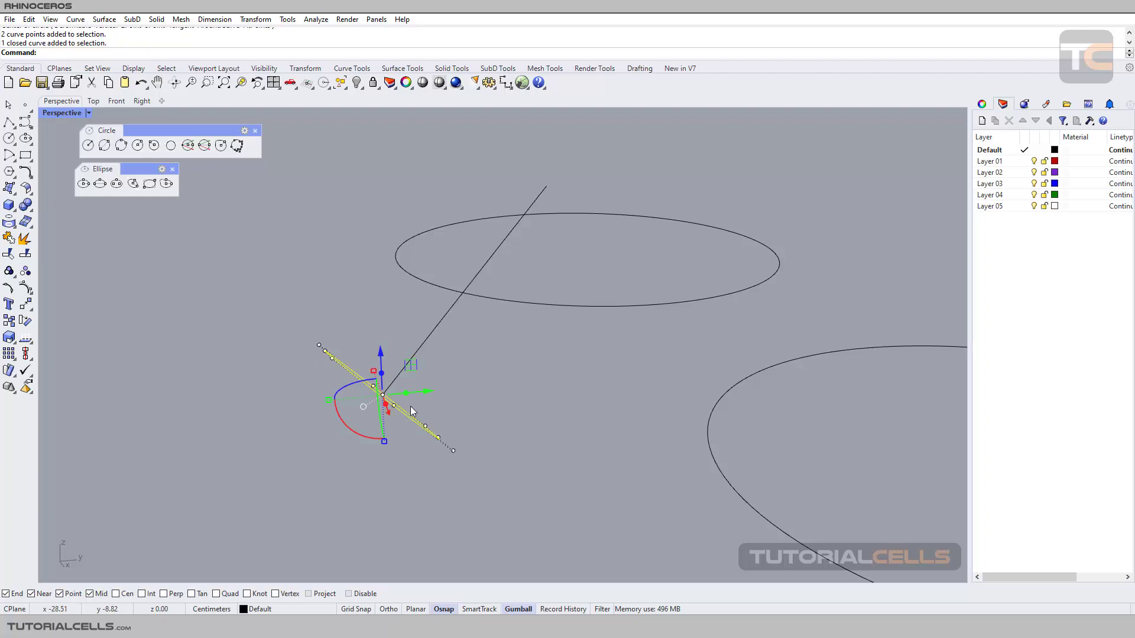
Delete the selected tilted circle at the sloped line's lower end.
key("Delete")
scroll(410, 406, "up", 1)
right_click_drag(406, 389, 441, 417)
Draw a circle centred on the sloped line's lower end, with ProjectOsnap=No and its radius of about 6.49 cm snapped onto the line.
left_click(88, 145)
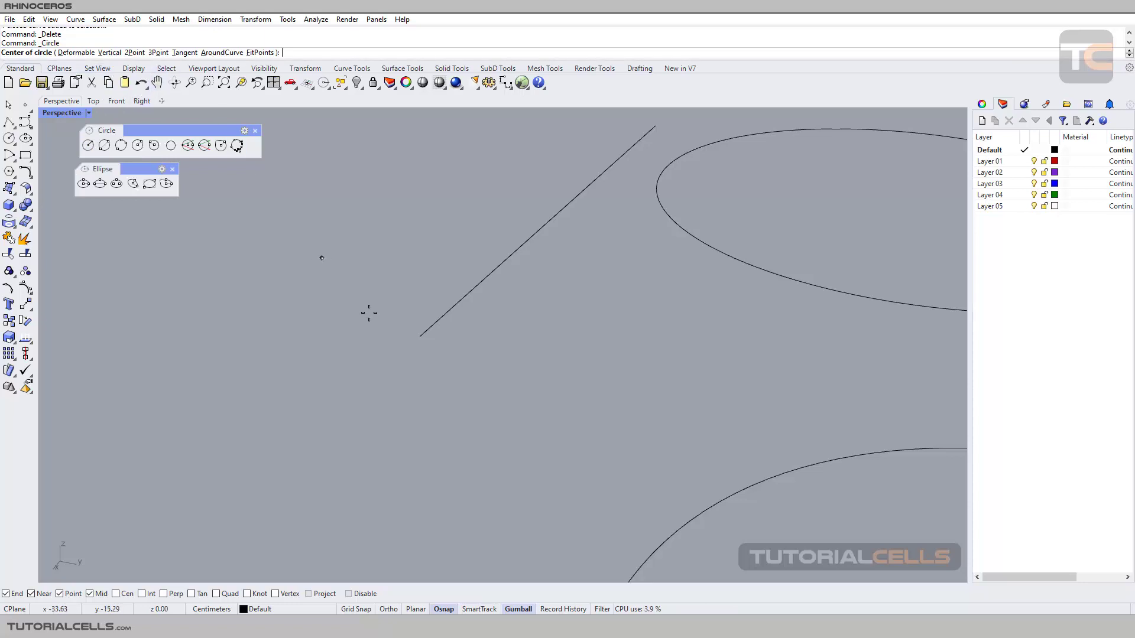
left_click(420, 337)
right_click_drag(451, 344, 428, 390)
scroll(473, 334, "up", 3)
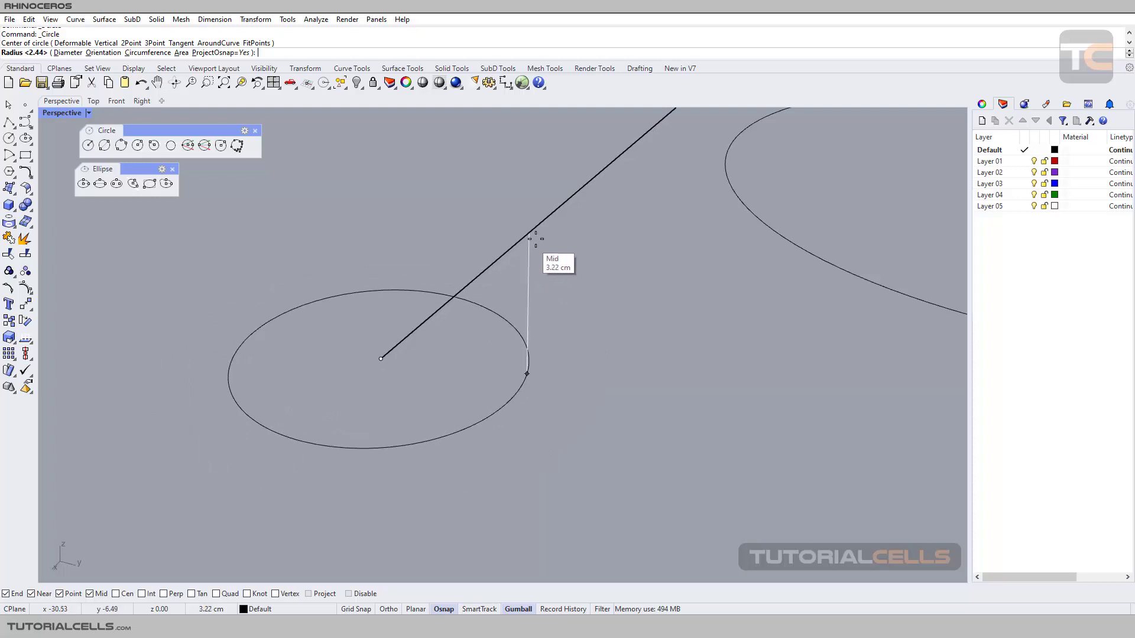
scroll(540, 235, "down", 4)
right_click_drag(541, 235, 499, 254, "shift")
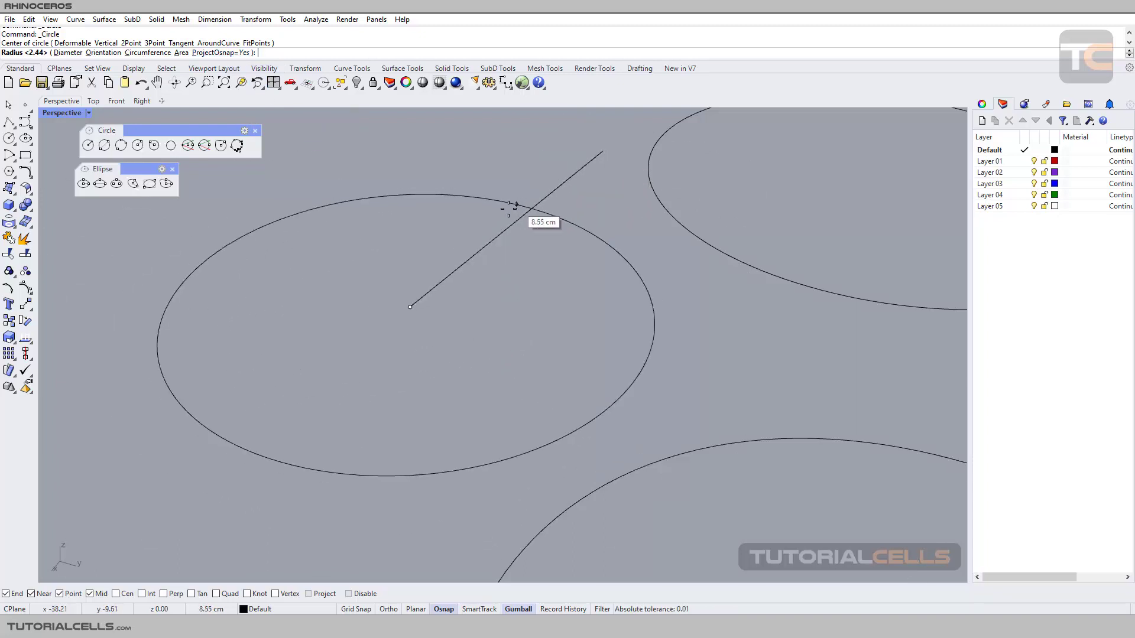
left_click(225, 53)
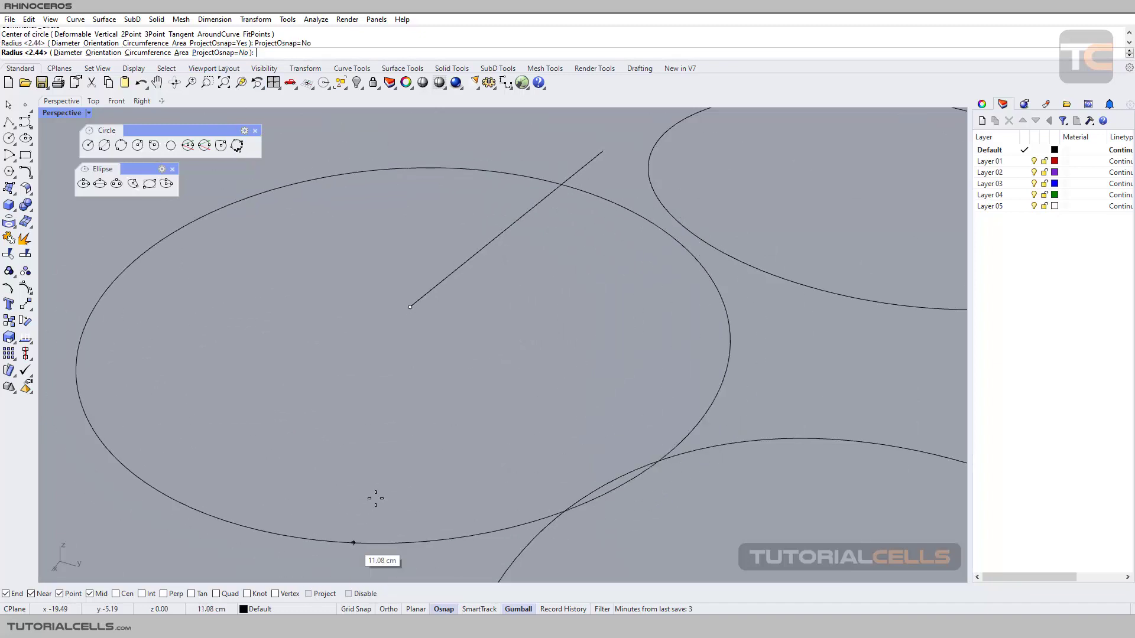
mouse_move(499, 235)
right_mouse_down()
mouse_move(484, 242)
mouse_move(507, 230)
right_mouse_up()
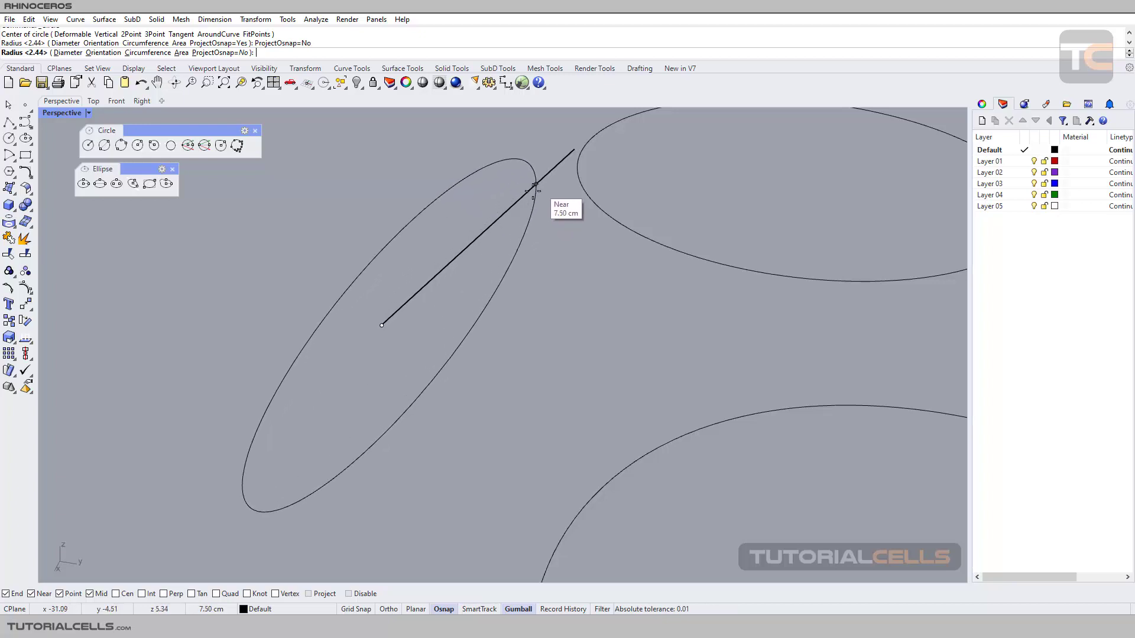
left_click(516, 205)
right_click_drag(563, 276, 520, 275)
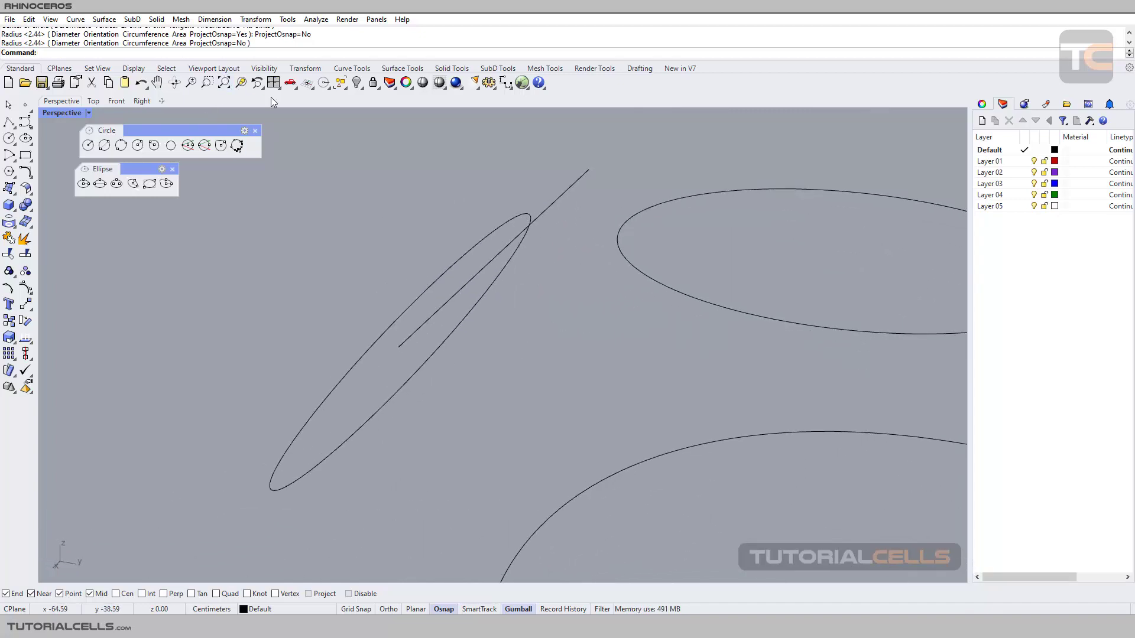
Tilt each of the two flat ground-plane circles out of the ground plane by rotating them with the gumball.
right_click_drag(388, 259, 493, 292)
scroll(476, 236, "down", 3)
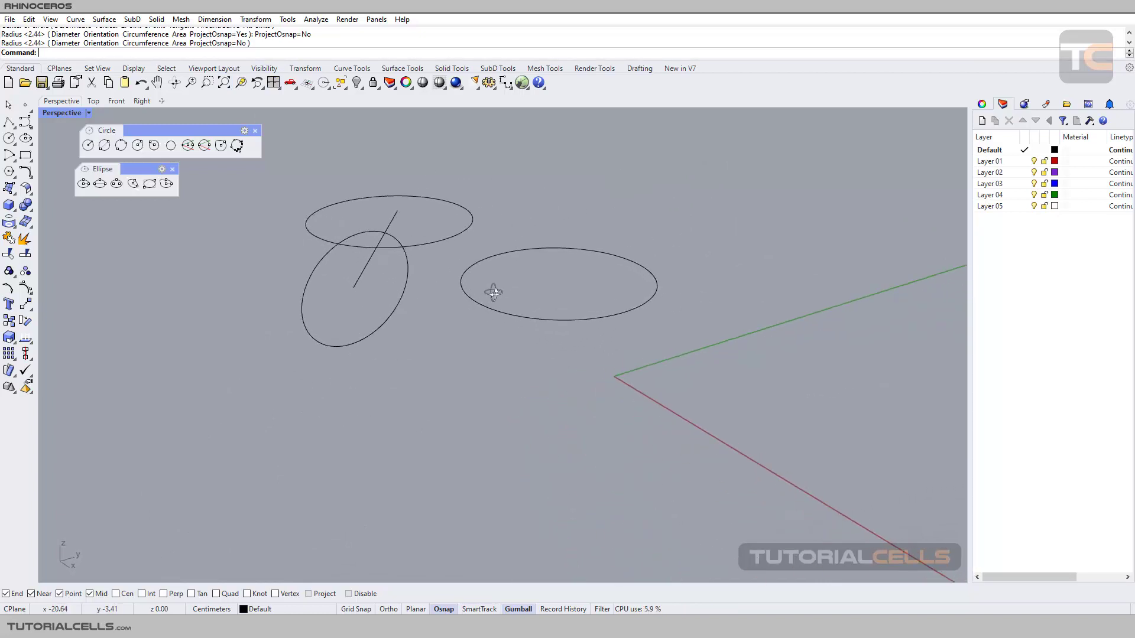
left_click(491, 254)
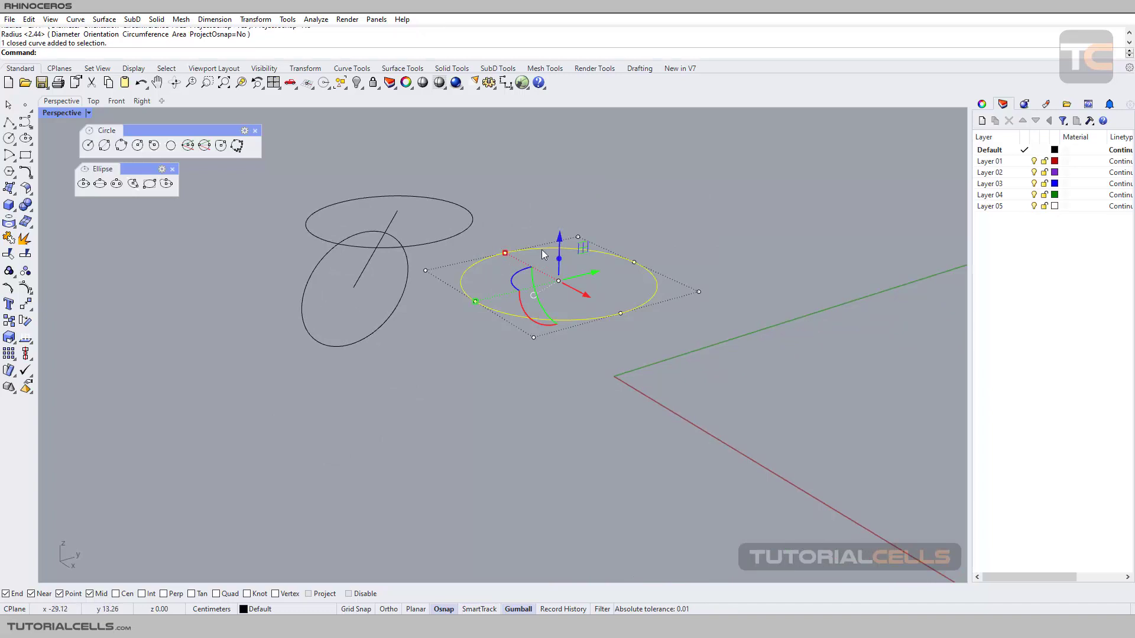
right_click_drag(510, 296, 535, 299)
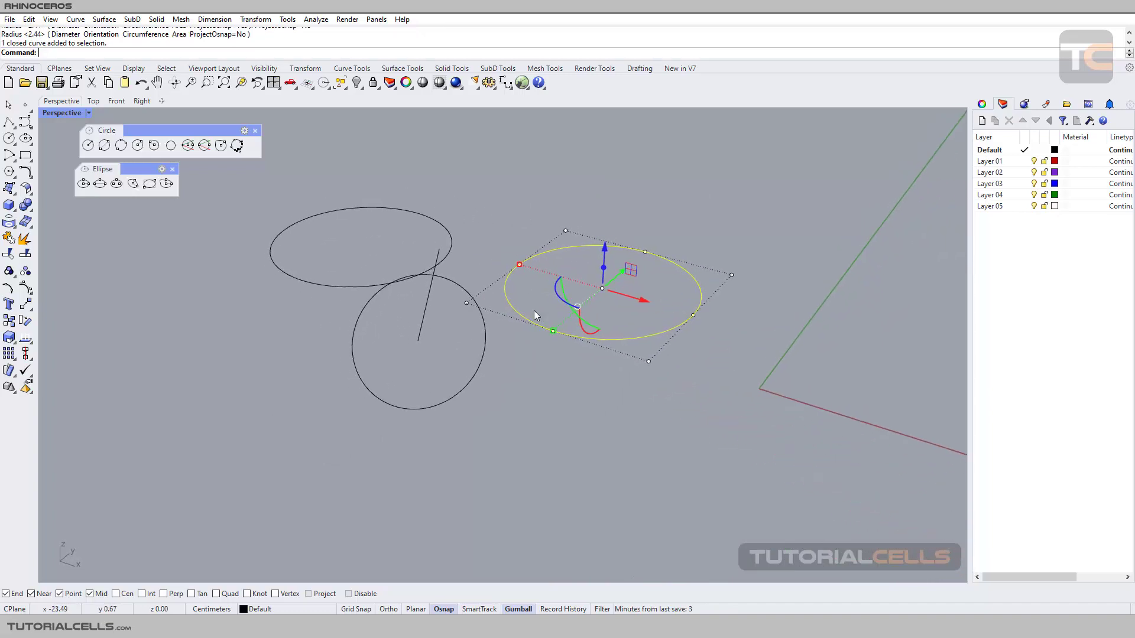
mouse_move(559, 280)
left_mouse_down()
mouse_move(556, 268)
mouse_move(552, 284)
left_mouse_up()
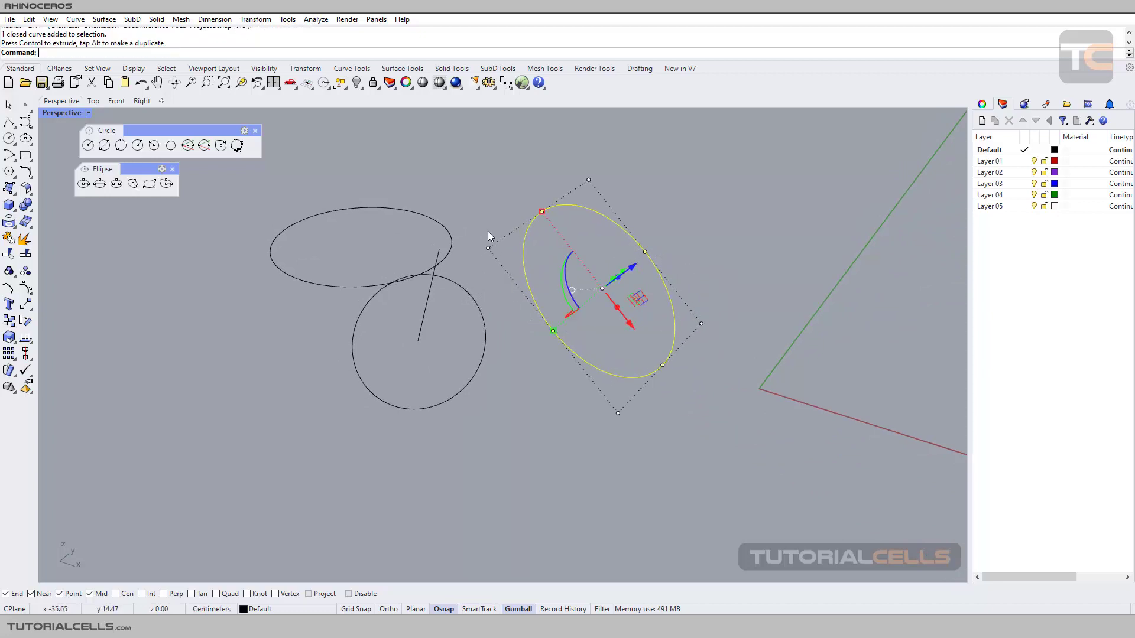
left_click(449, 240)
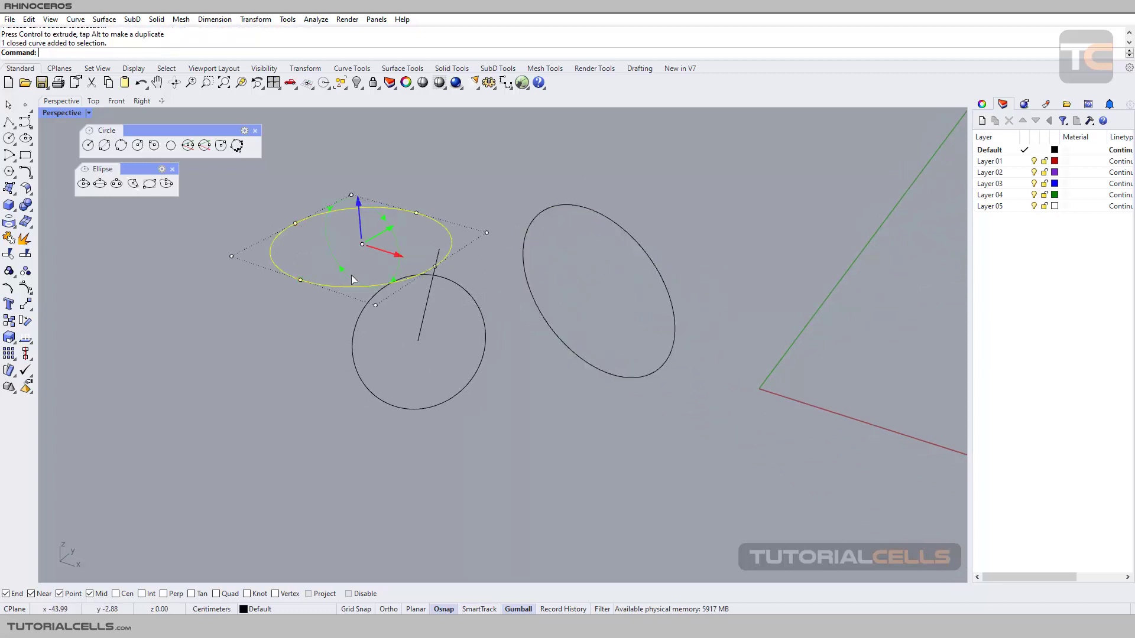
left_click_drag(351, 275, 381, 290)
In the Top view, draw a circle of about 10.40 cm radius centred inside the left tilted circle, snapping its radius to that circle's edge with ProjectOsnap=No.
left_click(93, 102)
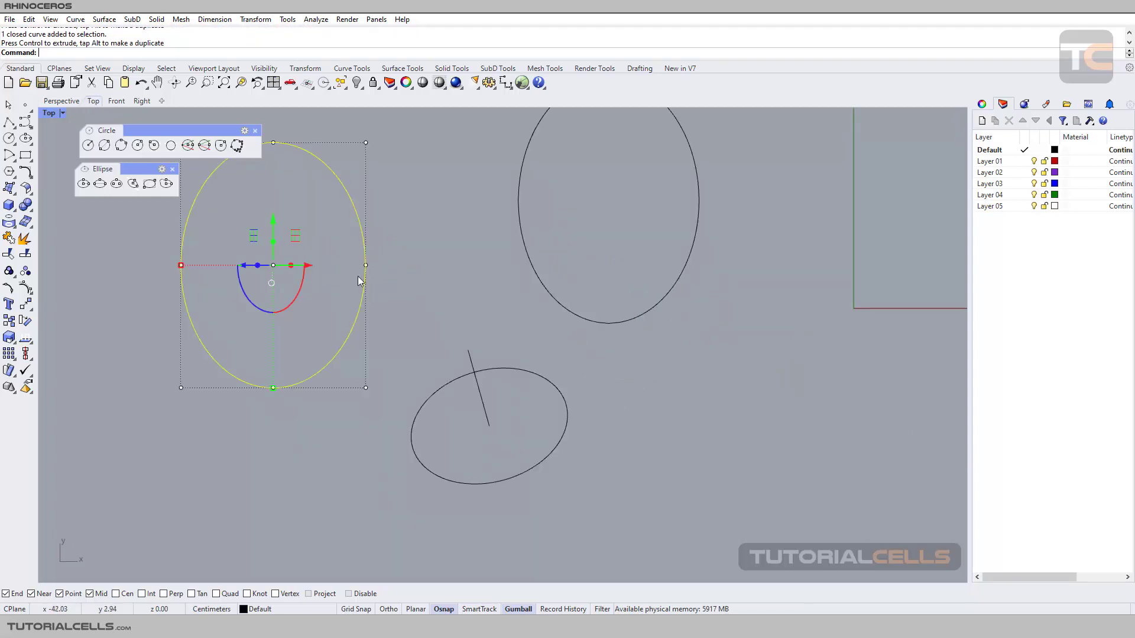
scroll(420, 290, "down", 3)
left_click(431, 257)
scroll(431, 257, "up", 3)
scroll(431, 260, "up", 2)
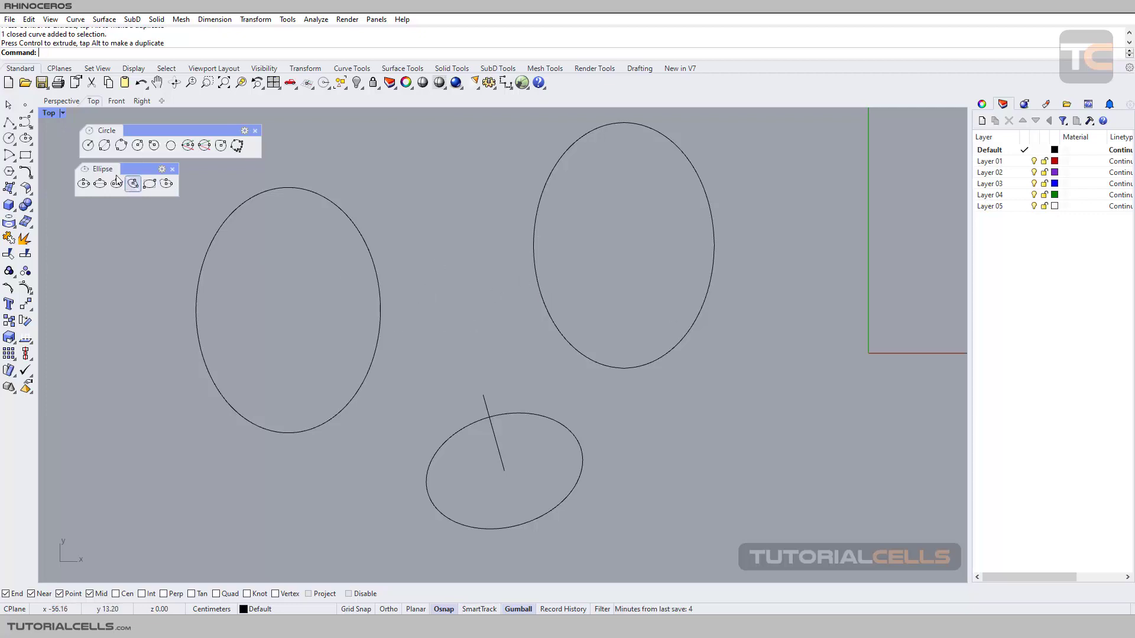
left_click(87, 145)
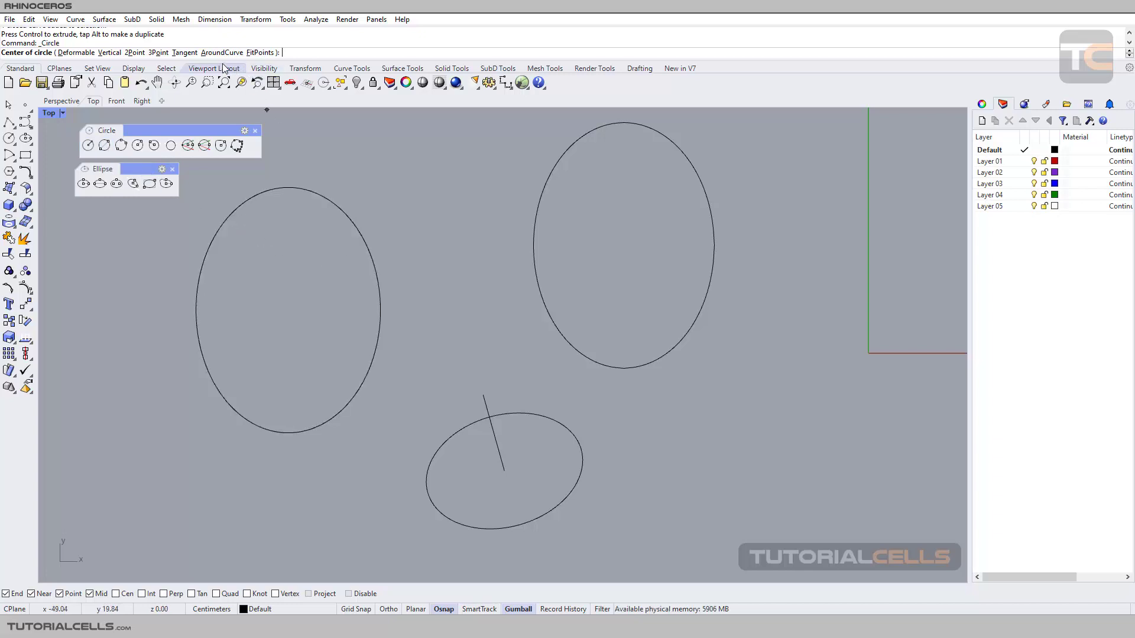
scroll(331, 303, "down", 2)
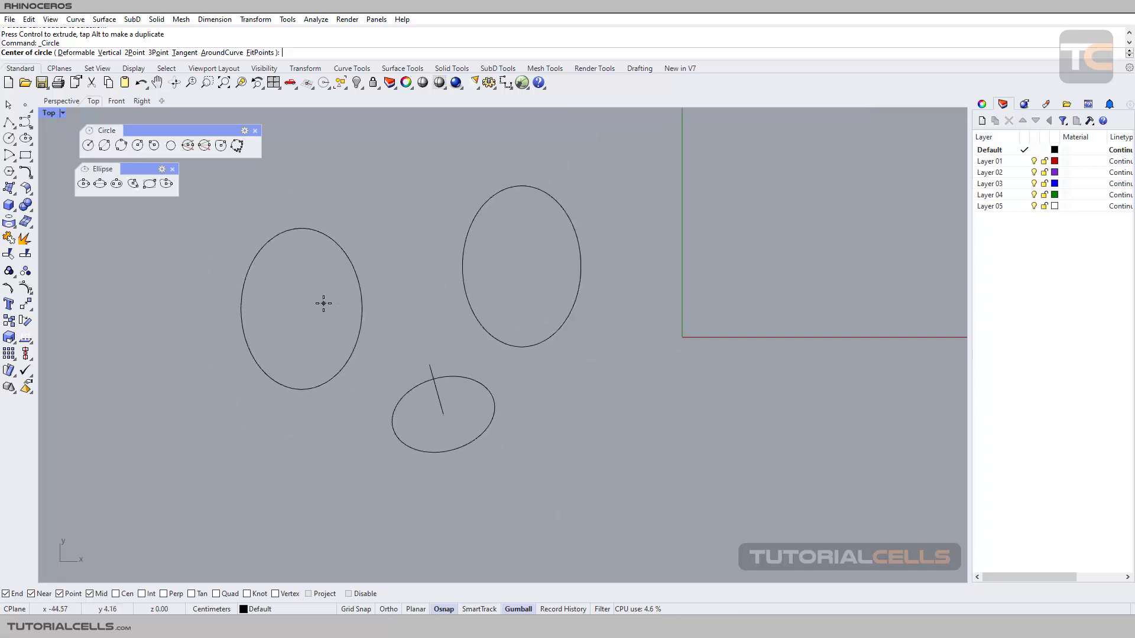
right_click_drag(322, 301, 385, 300)
left_click(353, 294)
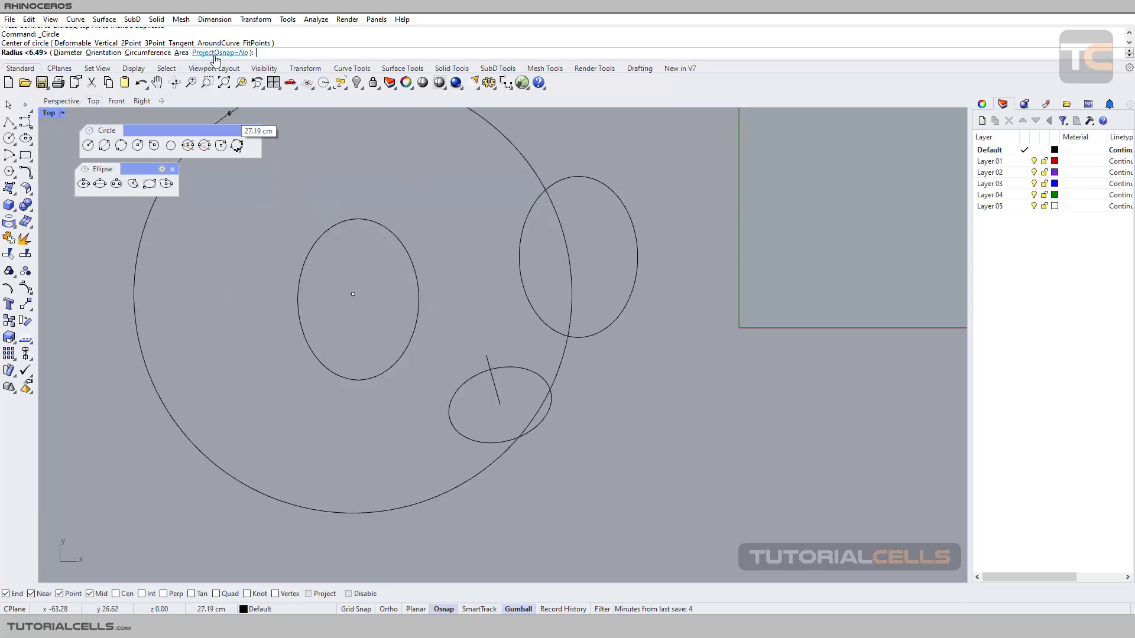
left_click(419, 283)
scroll(345, 243, "up", 2)
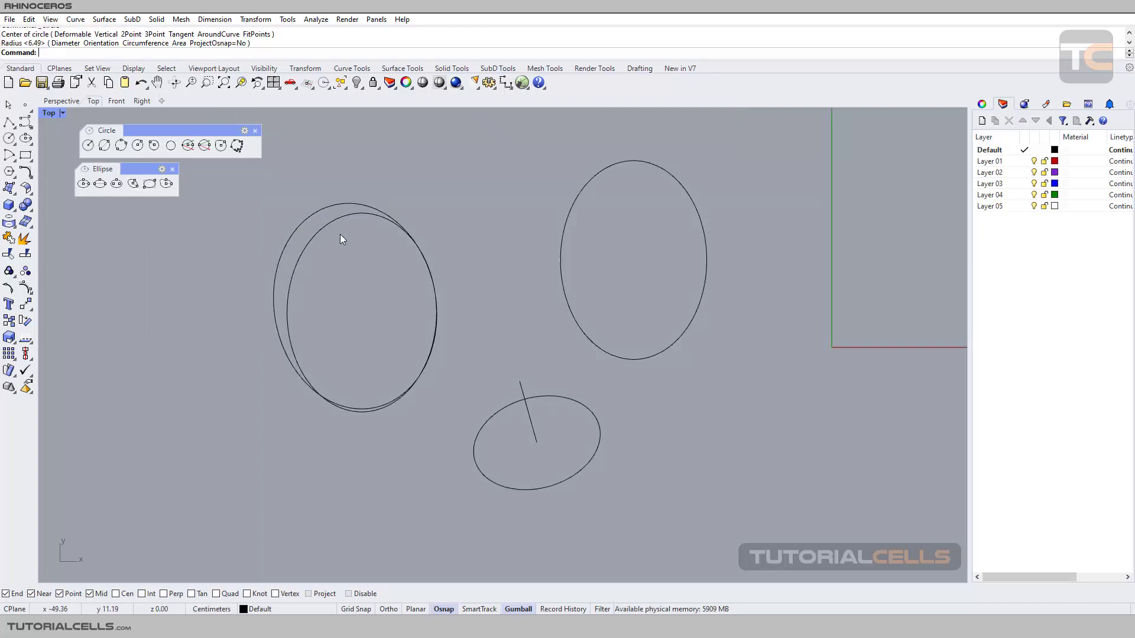
Select the circle drawn over the left tilted circle, inspect its slope in the Perspective view, and delete it.
left_click(335, 208)
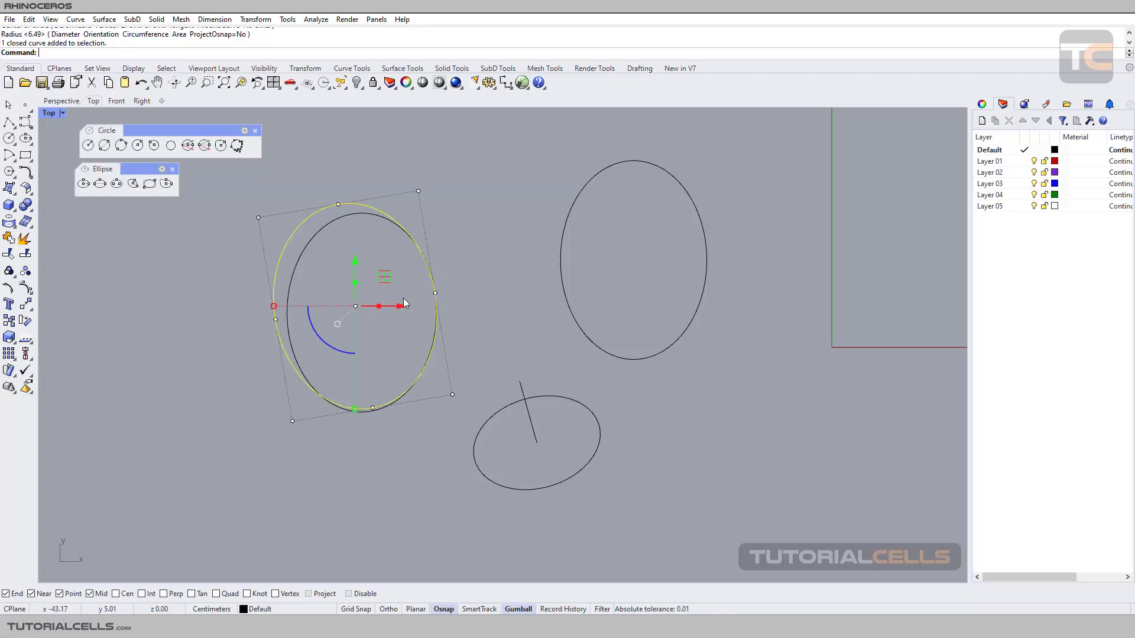
left_click(56, 102)
scroll(362, 244, "up", 6)
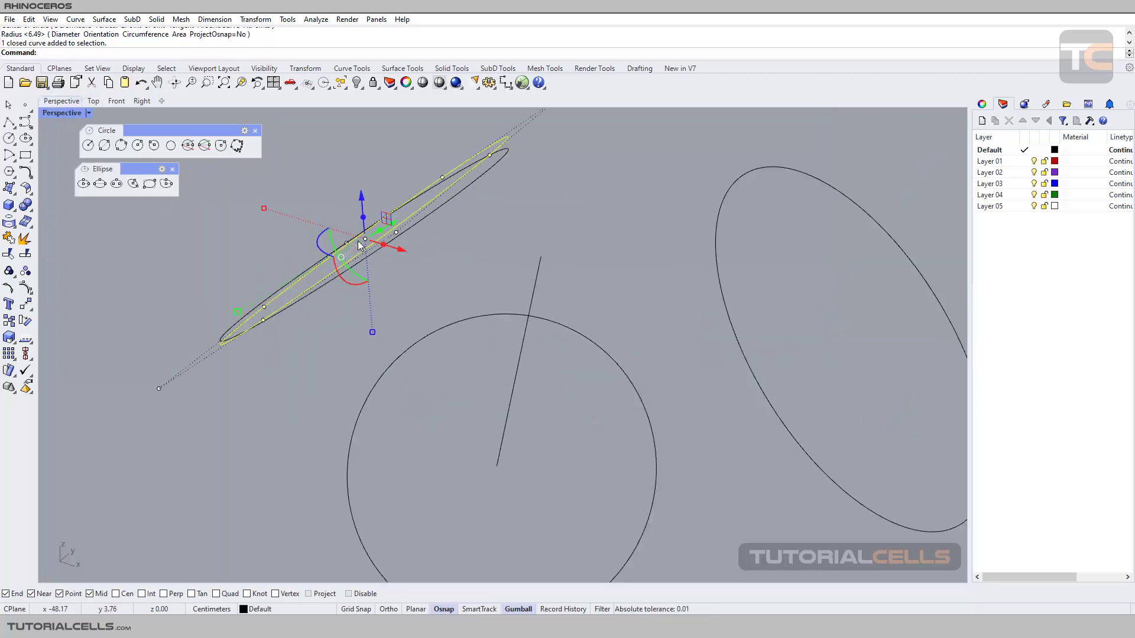
right_click_drag(393, 243, 445, 220)
key("Delete")
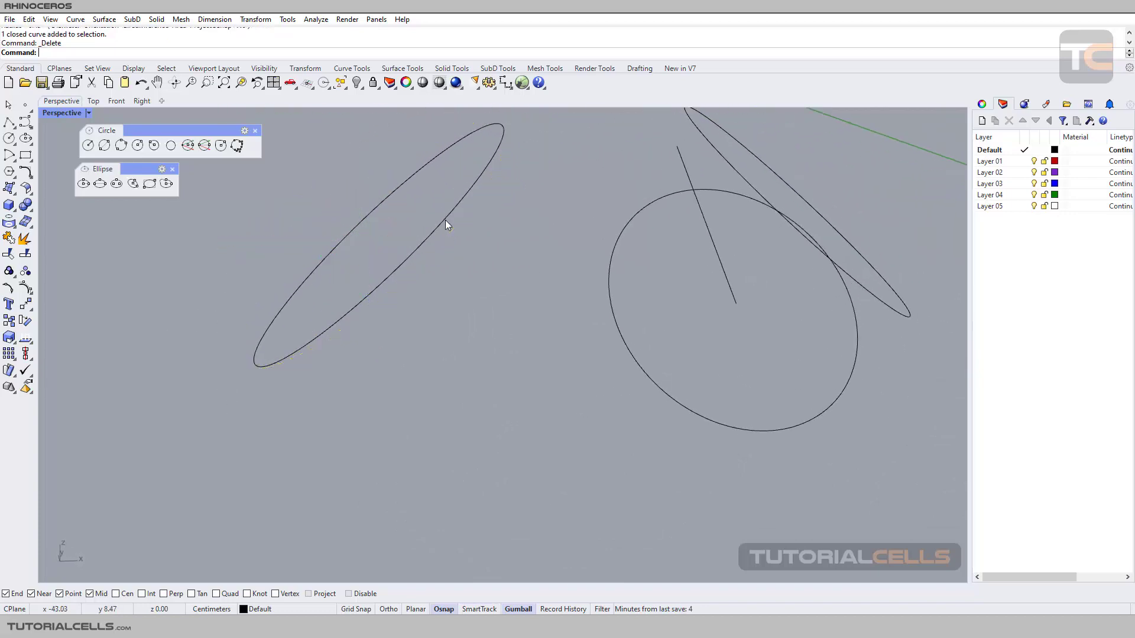
In the Top view, draw a circle centred between and above the two tilted circles, with ProjectOsnap=Yes and its radius snapped to the right one.
left_click(94, 101)
scroll(414, 248, "down", 2)
scroll(378, 213, "up", 1)
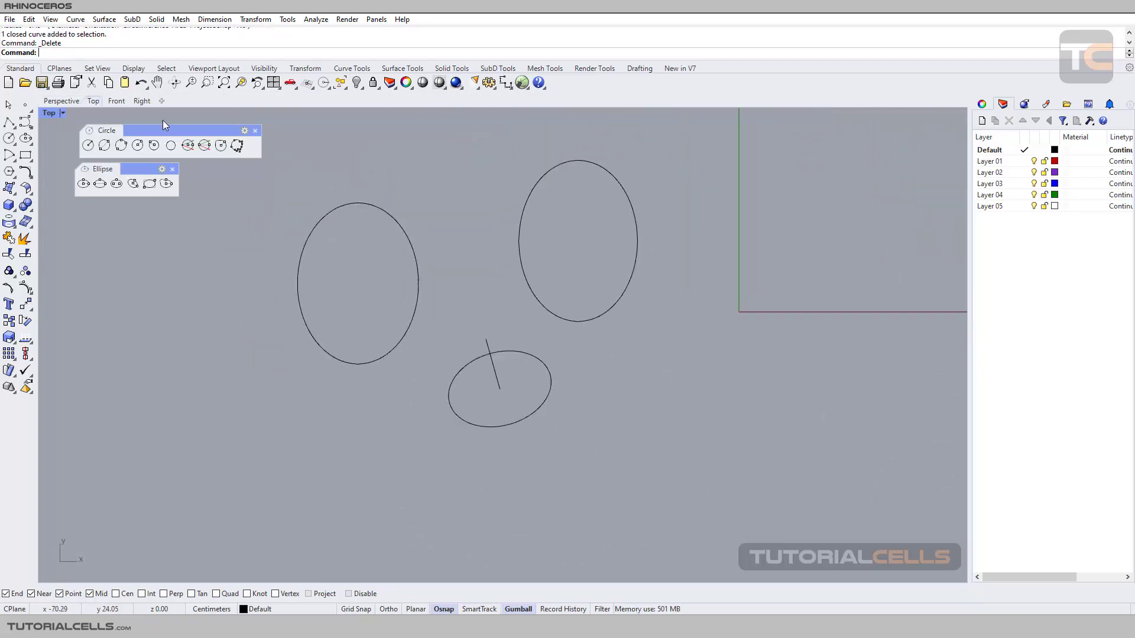
left_click(87, 145)
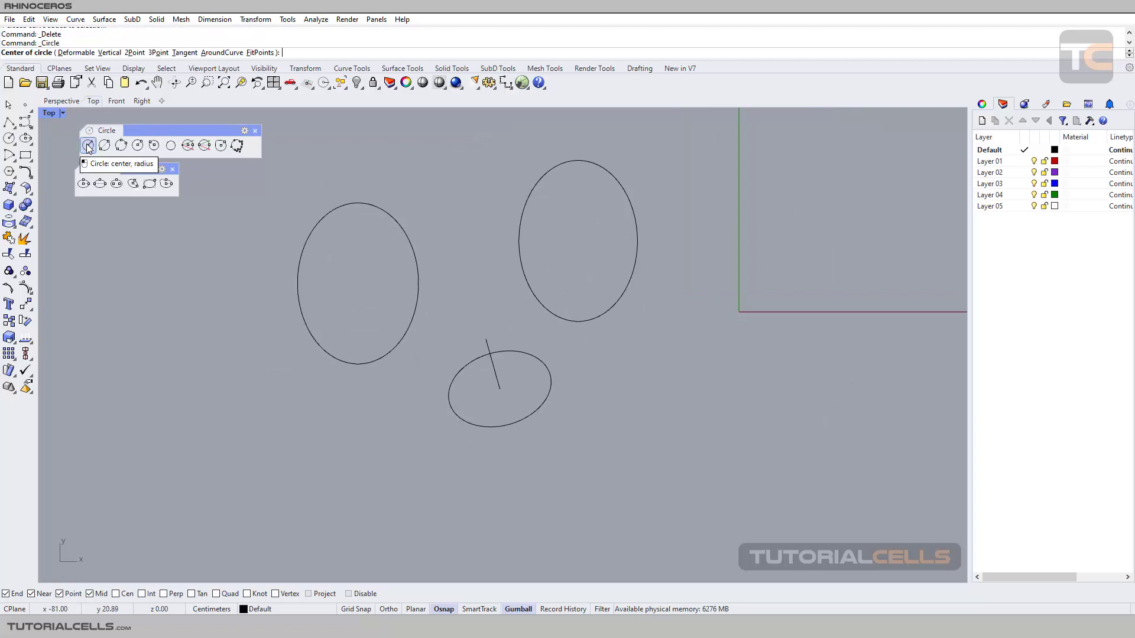
left_click(449, 169)
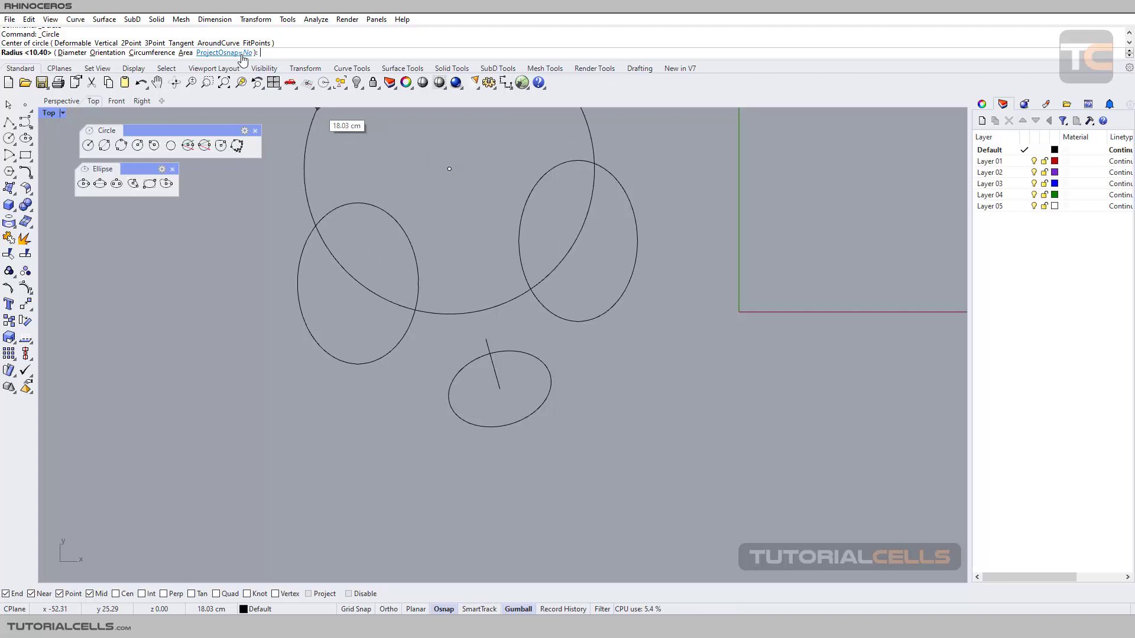
left_click(242, 53)
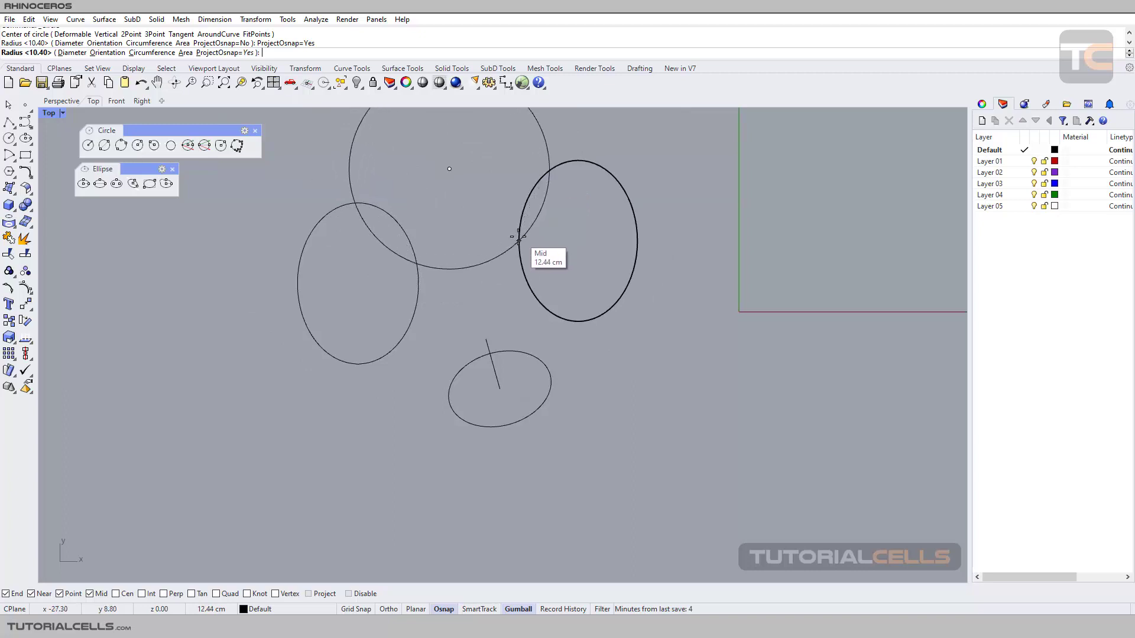
left_click(524, 271)
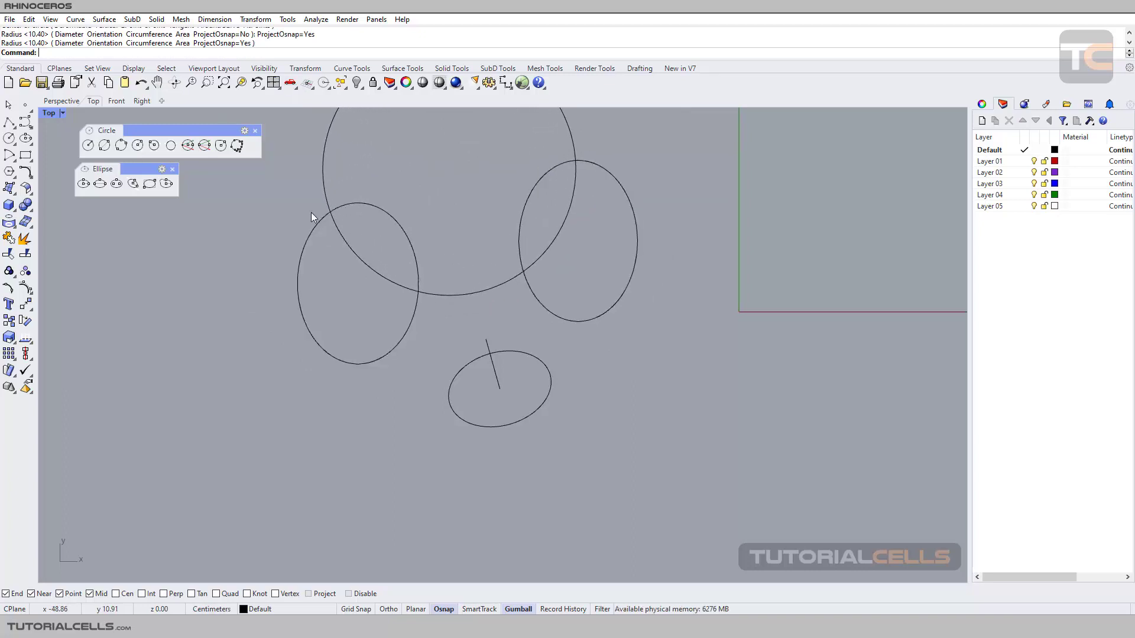
Check the large projected circle in the Perspective view and delete it.
left_click(61, 101)
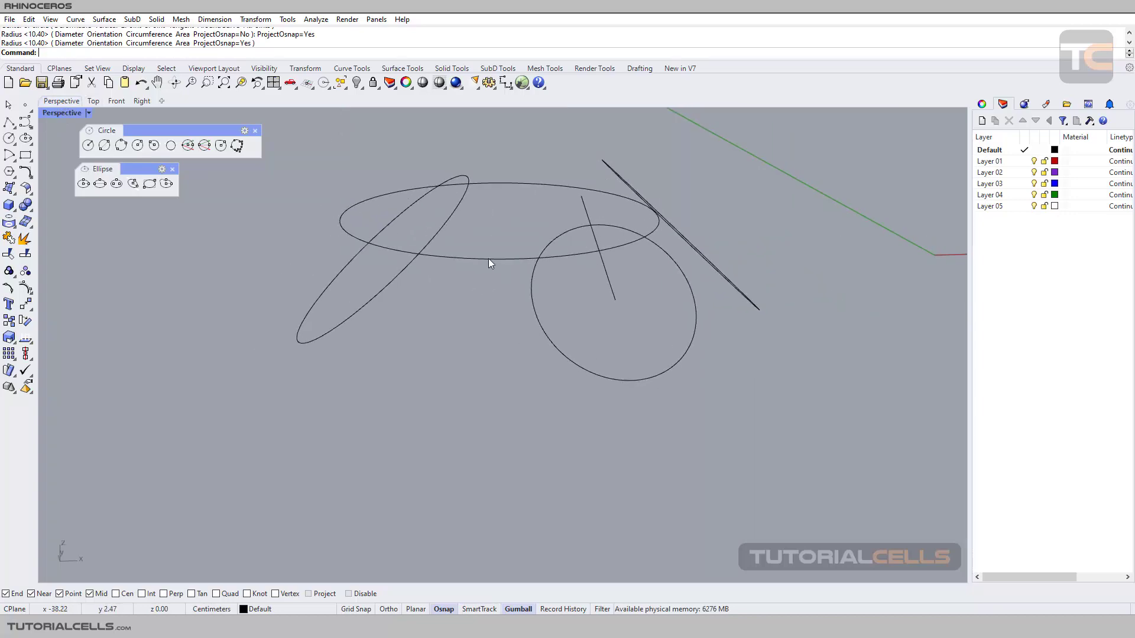
left_click(488, 259)
right_click_drag(488, 259, 510, 284)
key("Delete")
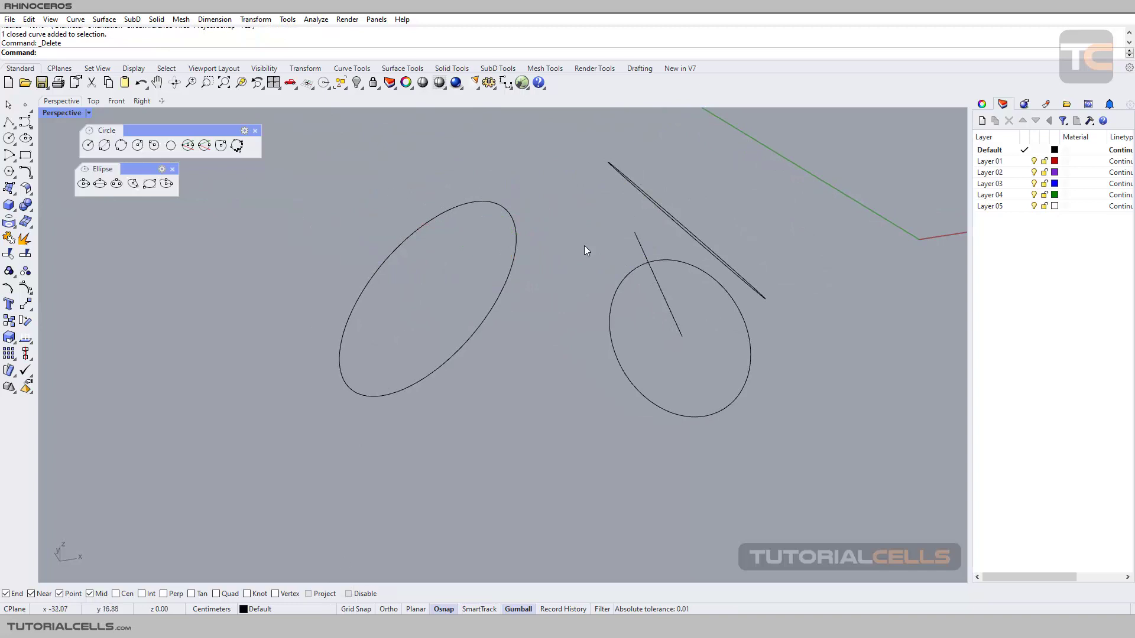
In the Top view, draw a circle by its diameter, using two horizontally spaced end points above the tilted circles.
right_click_drag(584, 245, 391, 235)
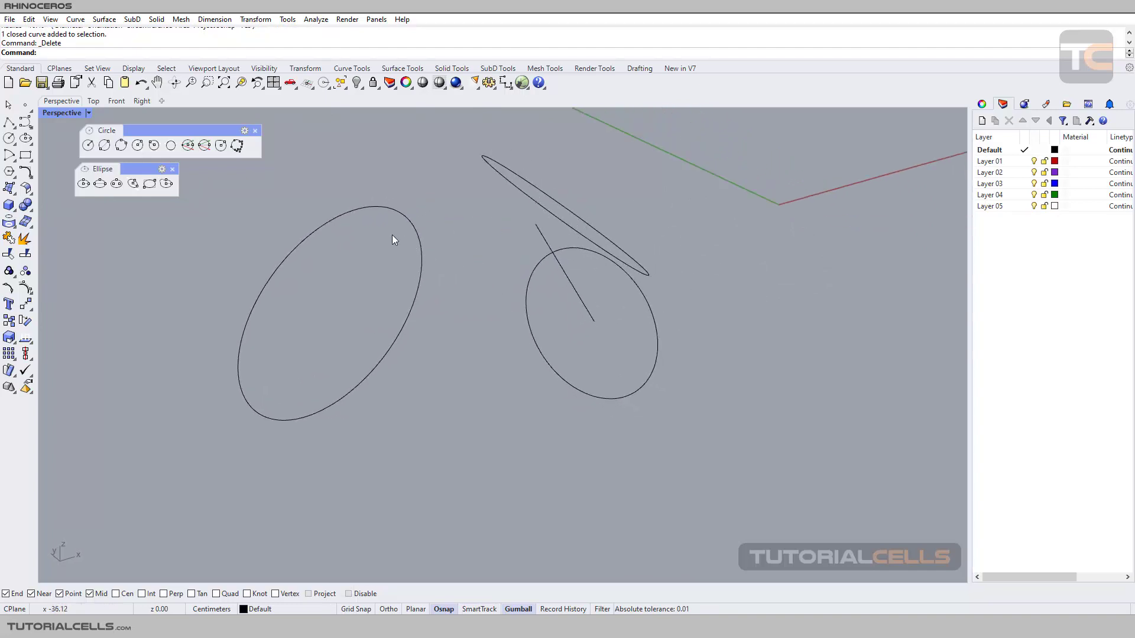
left_click(104, 148)
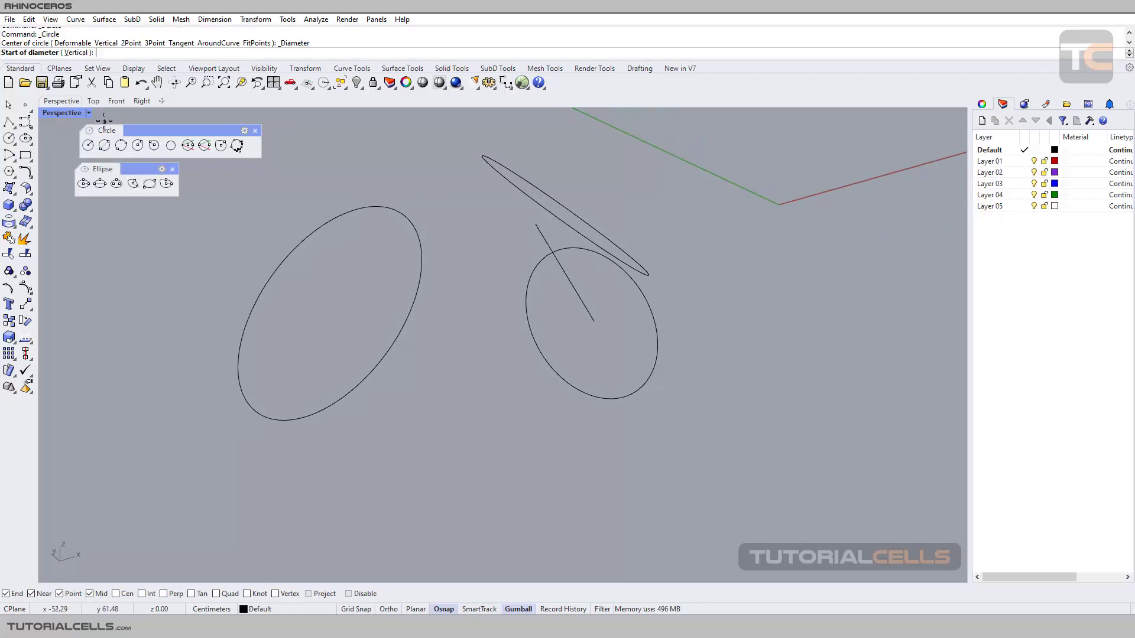
left_click(94, 101)
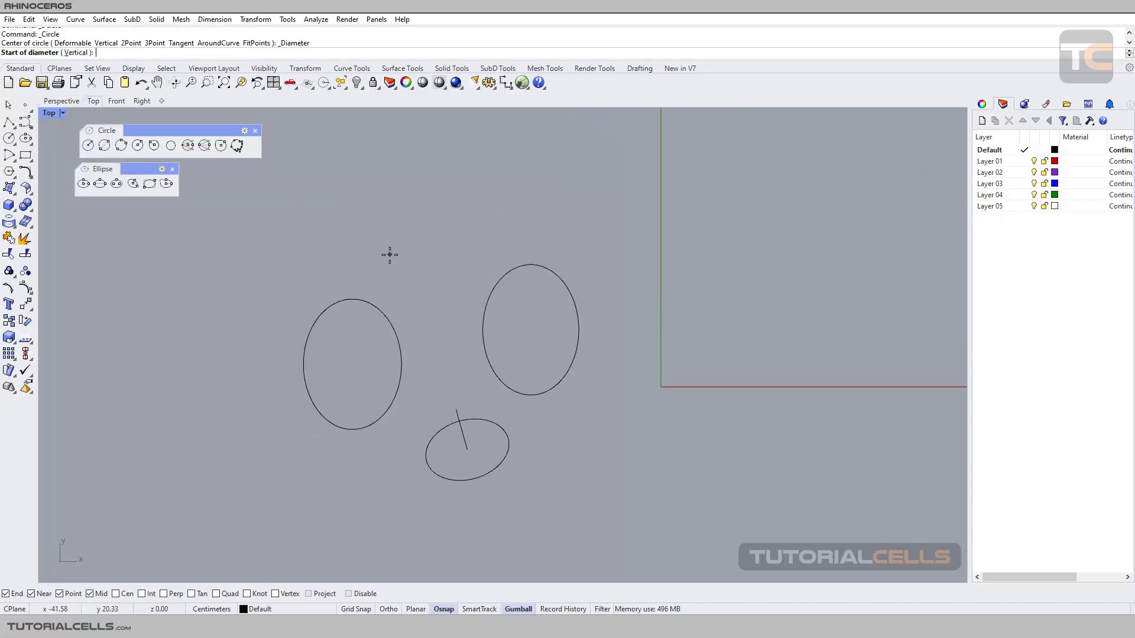
left_click(375, 233)
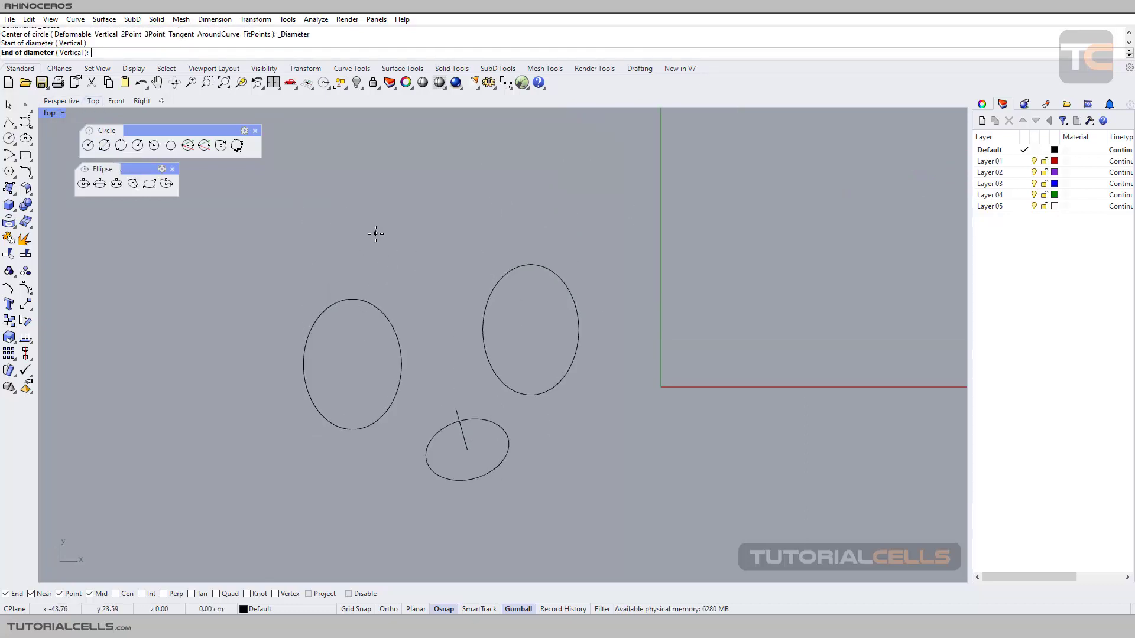
left_click(458, 231)
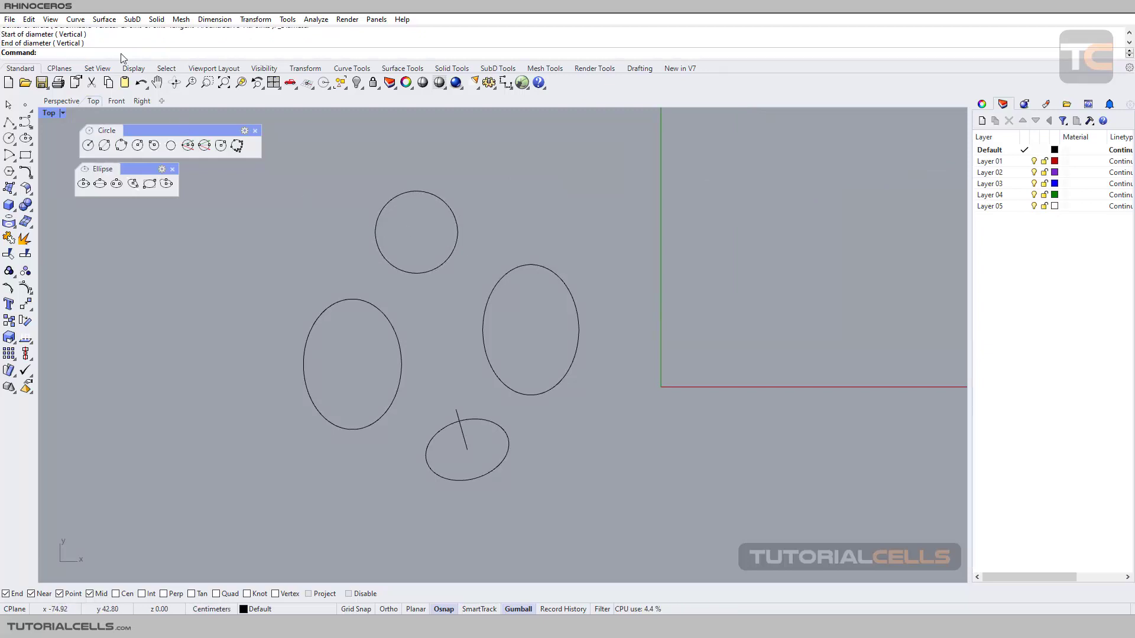
Select all the circles and the sloped line and delete them.
left_click_drag(537, 199, 374, 456)
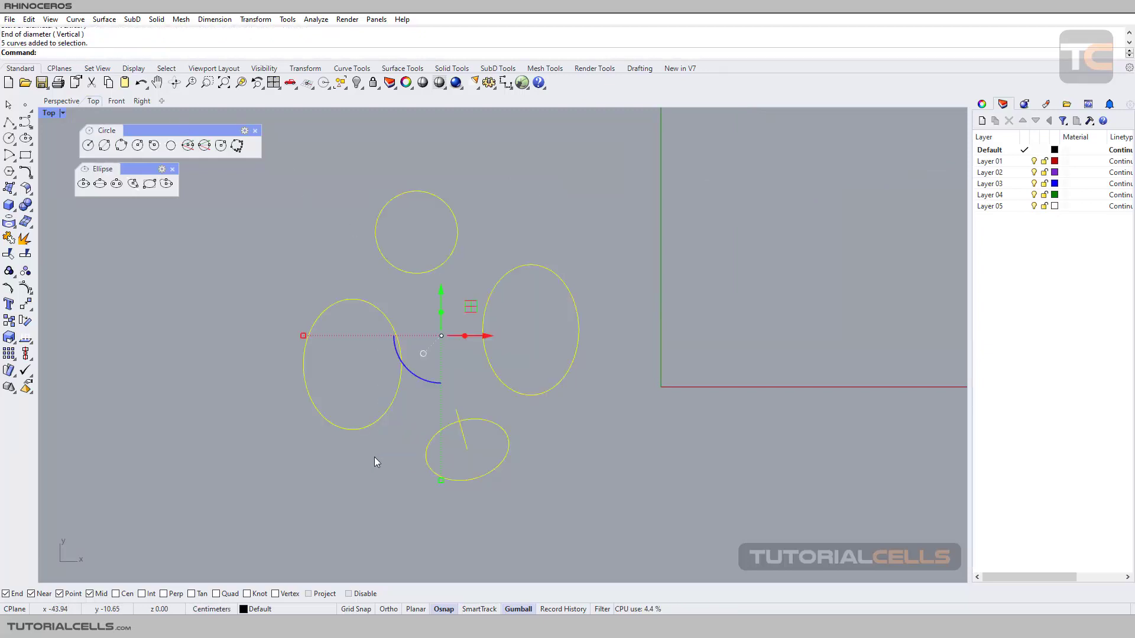
key("Delete")
right_click_drag(375, 455, 433, 292)
In the Top view, draw a circle through three points: two spaced horizontally and the third above and between them.
left_click(107, 146)
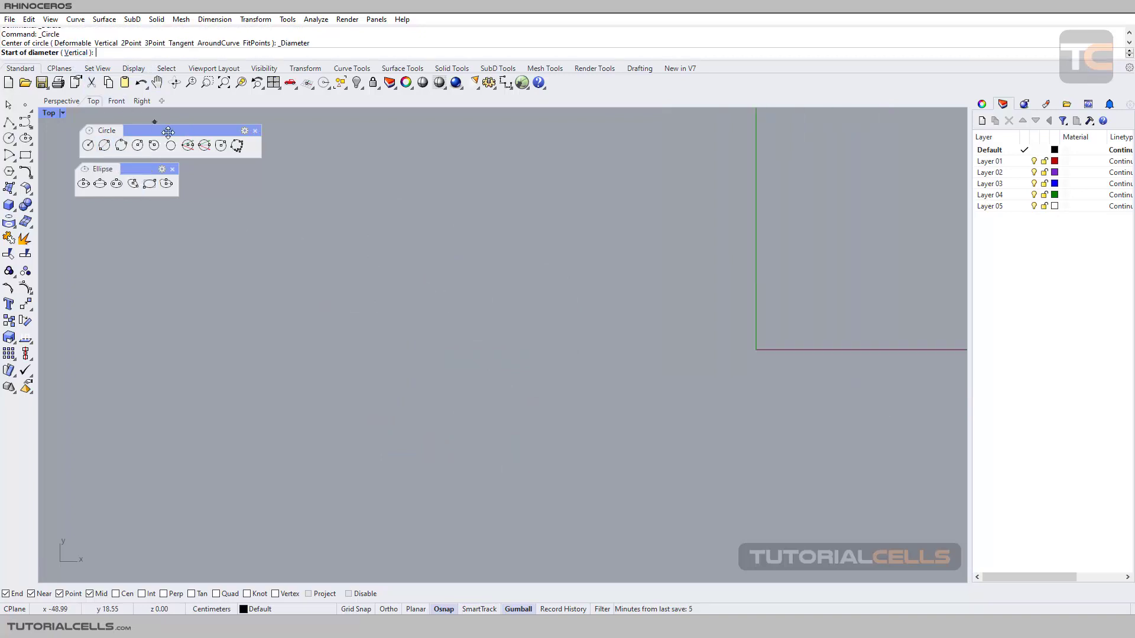
left_click(123, 146)
left_click(466, 339)
left_click(587, 341)
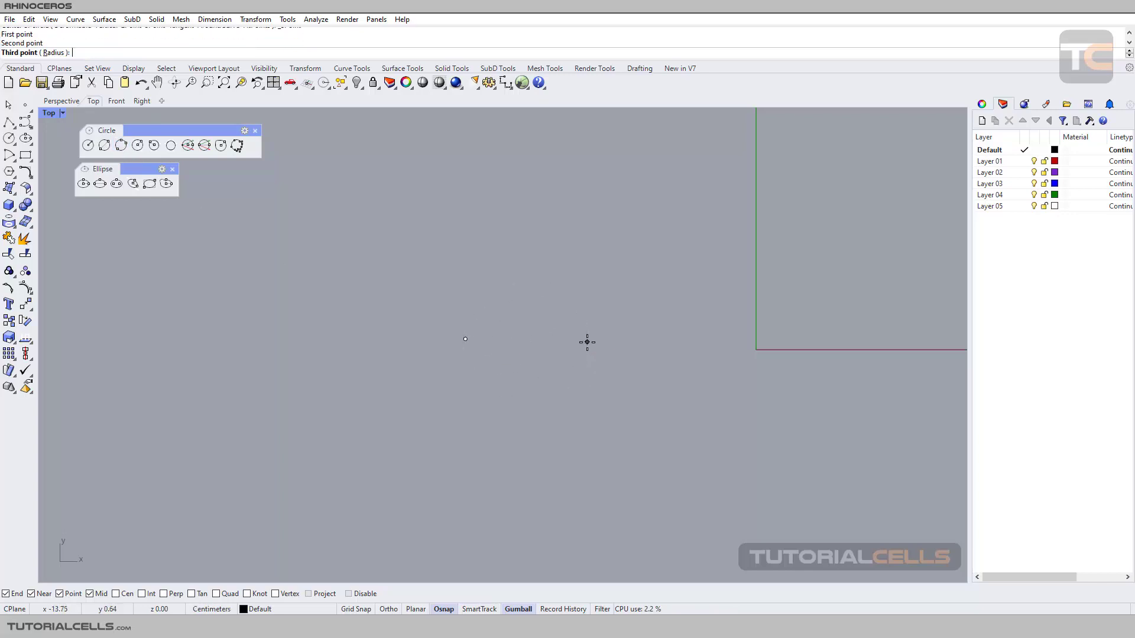
left_click(527, 255)
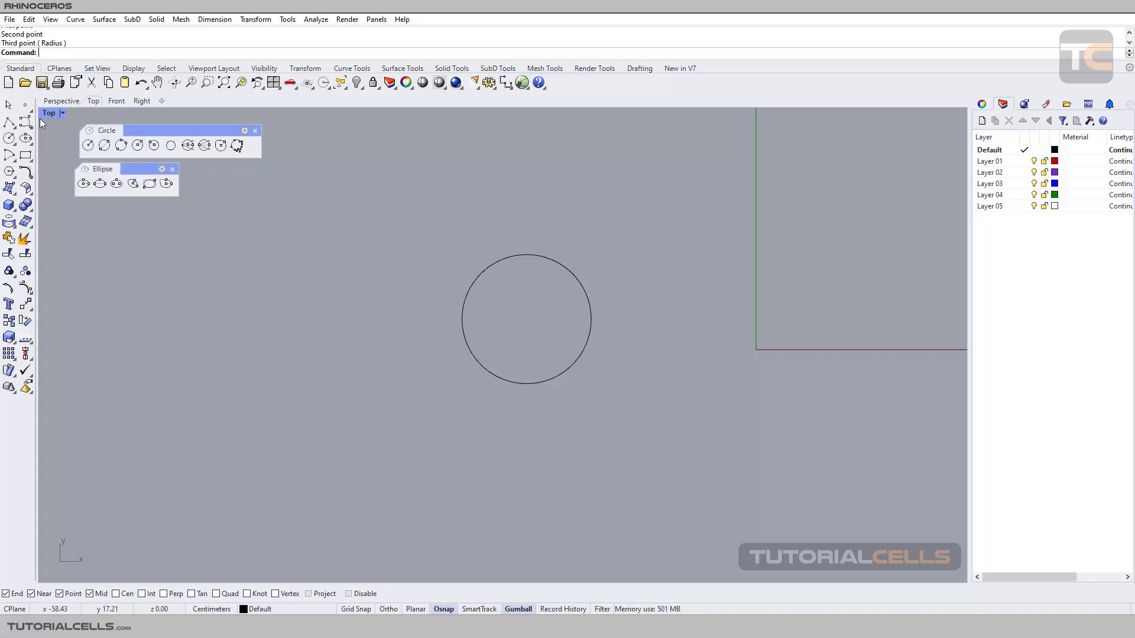
In the Perspective view, rotate the circle with the gumball so that it tilts steeply out of the ground plane.
left_click(57, 101)
left_click(559, 242)
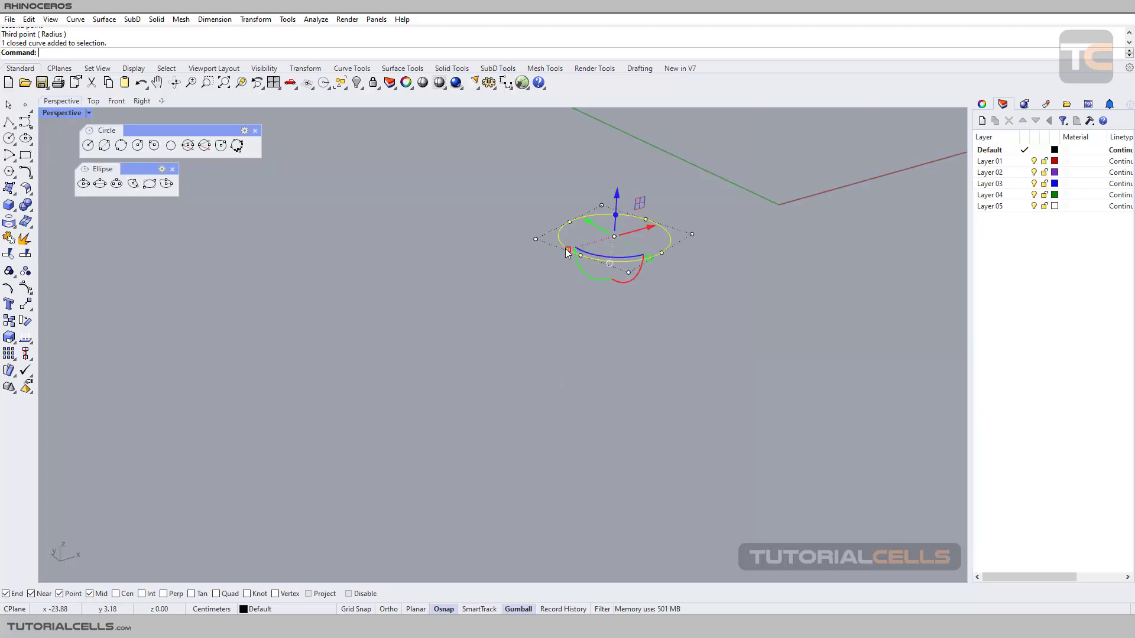
middle_click(546, 272)
right_click_drag(620, 267, 556, 316, "shift")
left_click_drag(532, 323, 517, 295)
key("Escape")
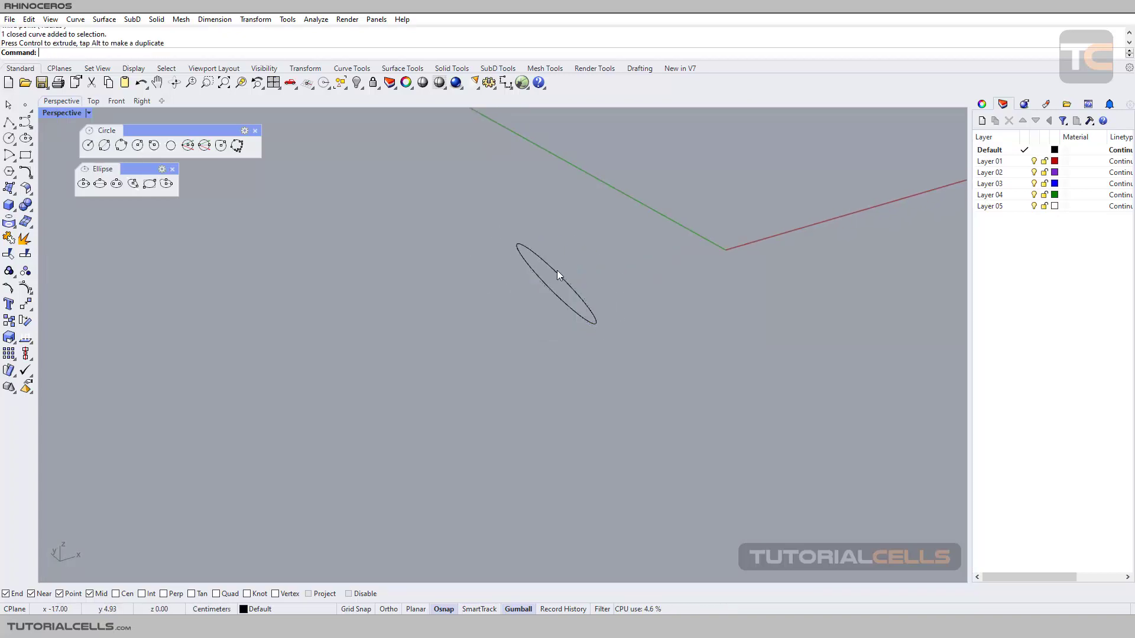
scroll(557, 272, "up", 4)
right_click_drag(548, 283, 418, 266, "shift")
left_click(519, 289)
key("Escape")
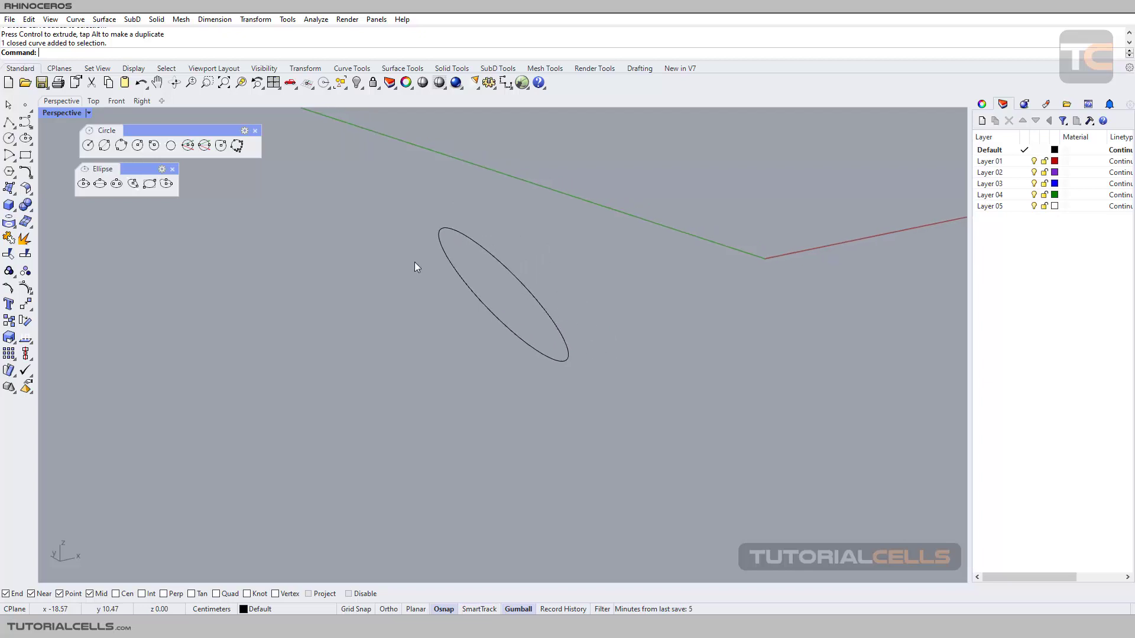
Draw an S-shaped control point curve with four points beside the tilted circle.
left_click(25, 121)
left_click(291, 252)
left_click(383, 292)
left_click(301, 341)
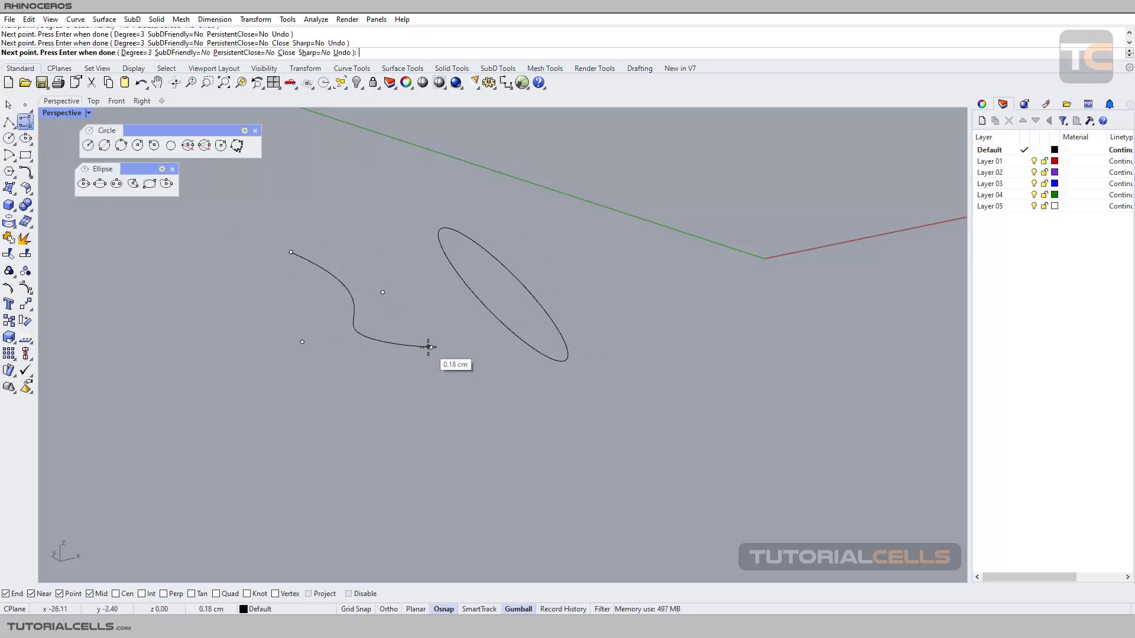
left_click(431, 346)
key("Return")
Raise the curve's third control point to bend the curve out of the ground plane.
left_click_drag(303, 342, 298, 238)
key("Escape")
scroll(357, 278, "up", 3)
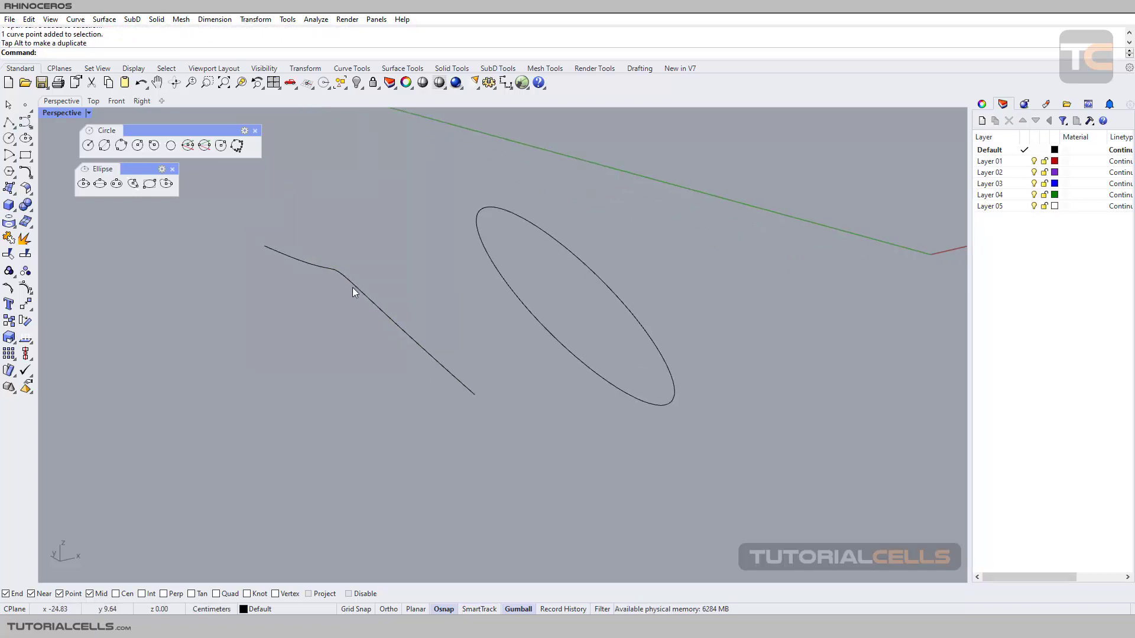
Draw a circle around the free-form curve, centred near its bend, with a radius of about 0.85 cm.
left_click(91, 146)
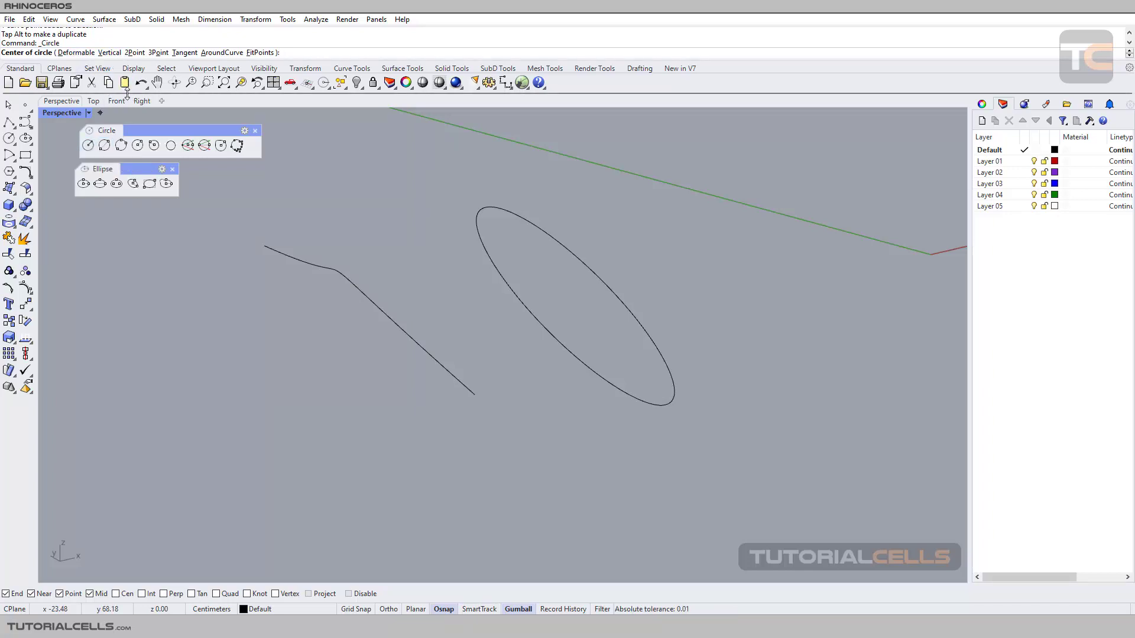
left_click(136, 147)
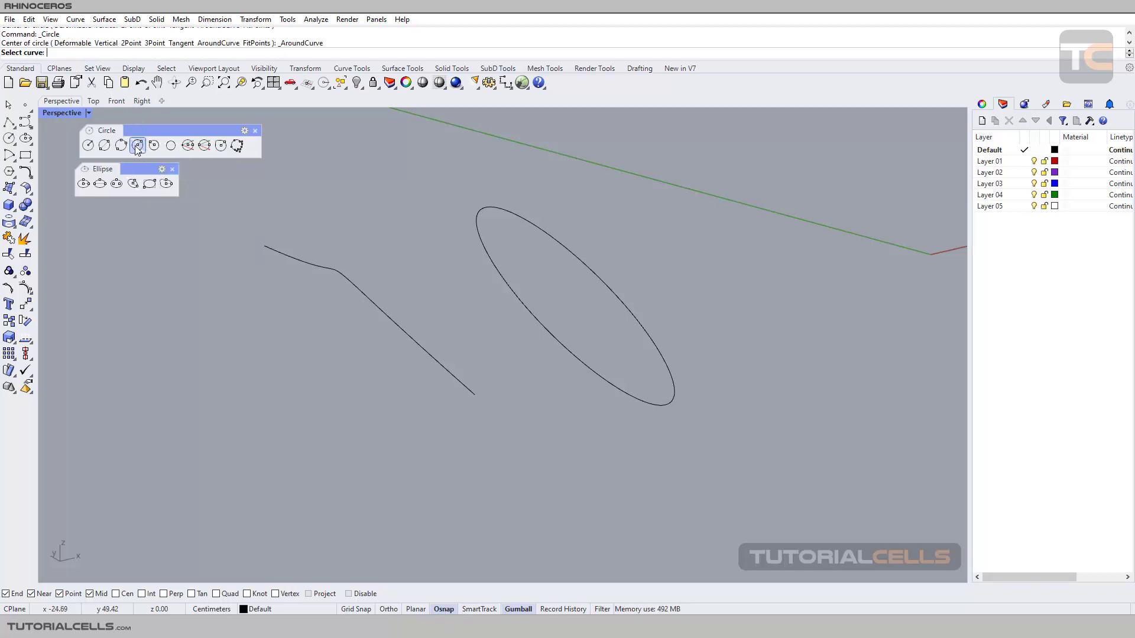
left_click(354, 286)
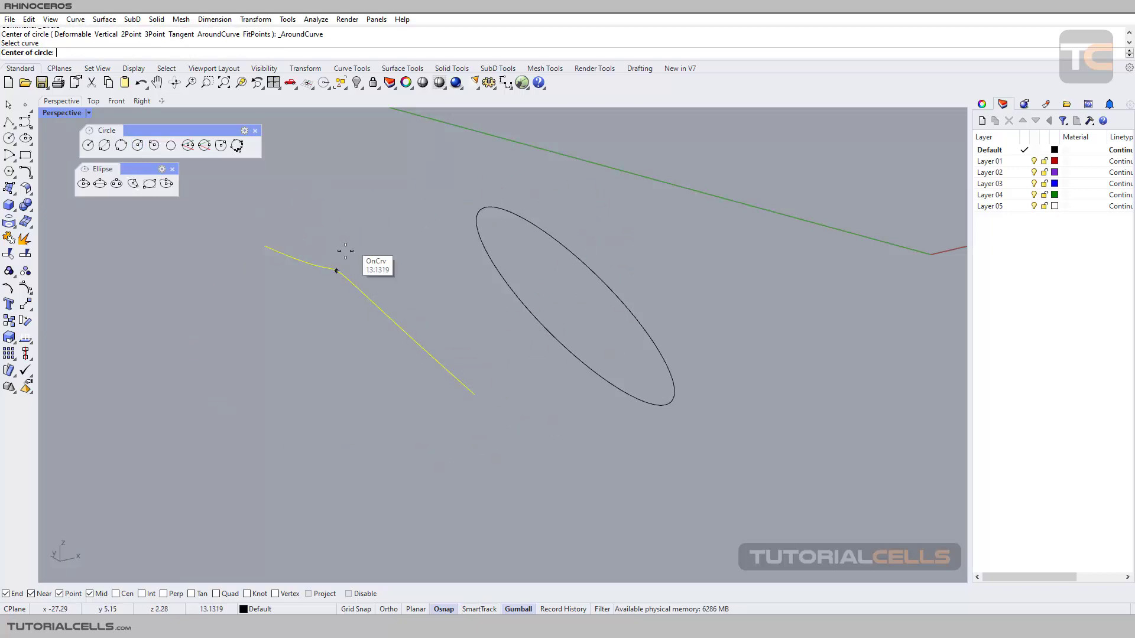
left_click(341, 273)
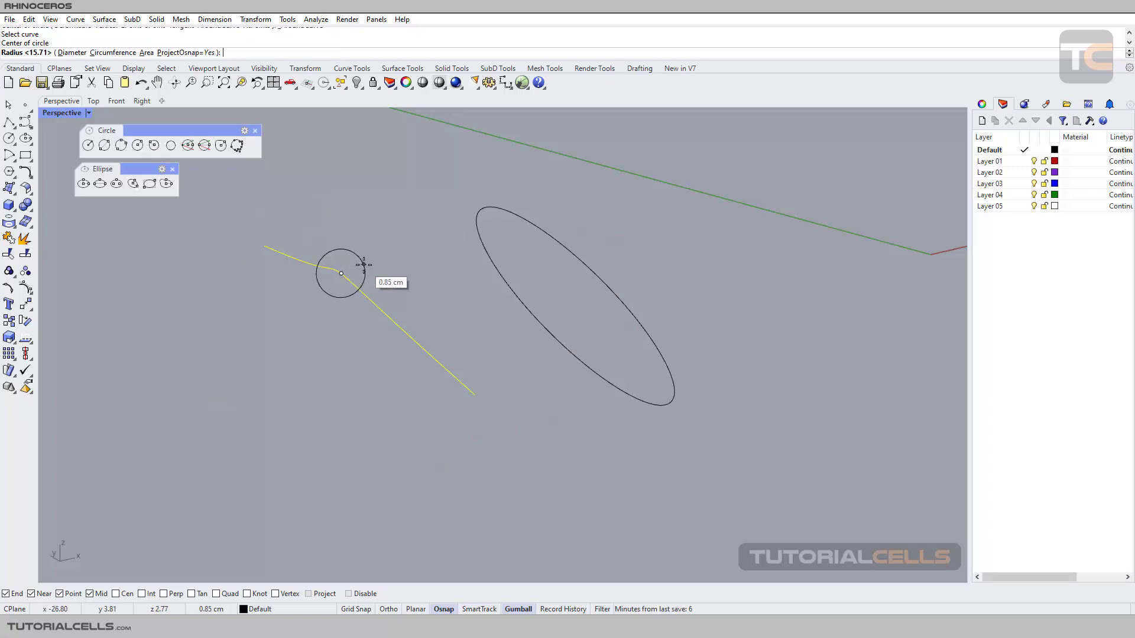
left_click(364, 264)
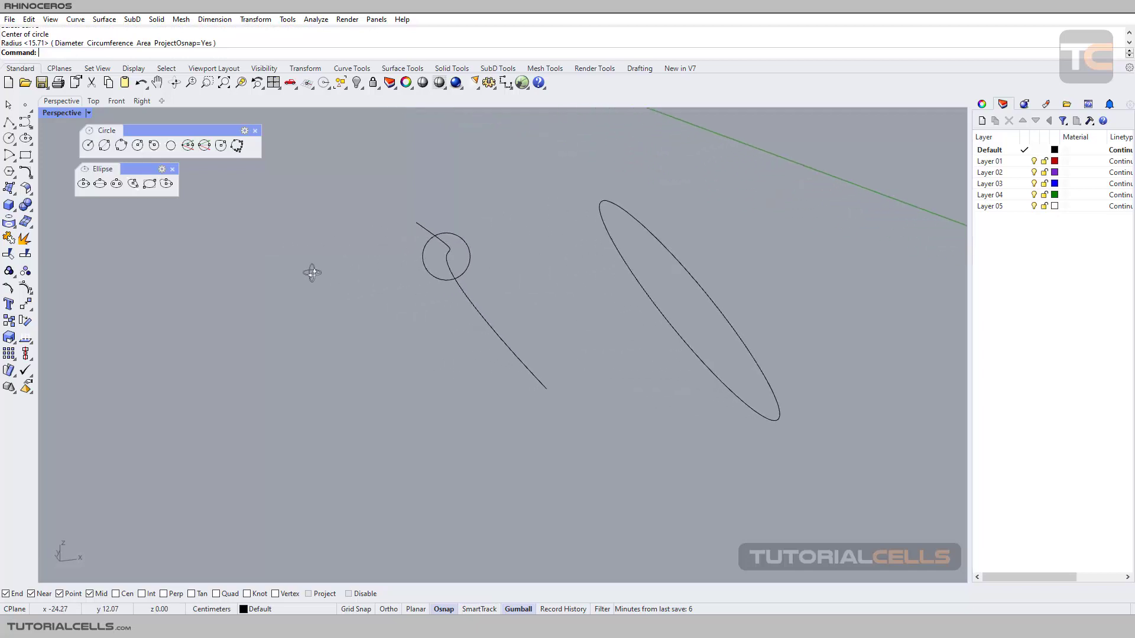
scroll(363, 272, "up", 3)
left_click(372, 282)
right_click_drag(372, 282, 192, 336)
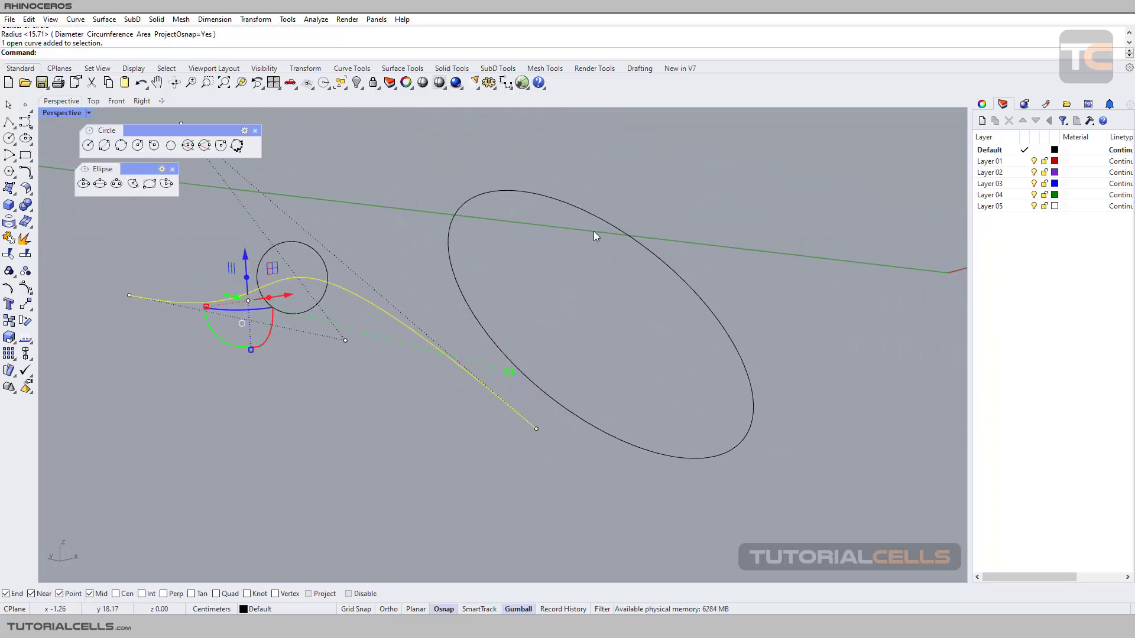
Draw another AroundCurve circle centred on the upper part of the tilted circle, with a radius of about 0.94 cm.
left_click(593, 230)
right_click(590, 228)
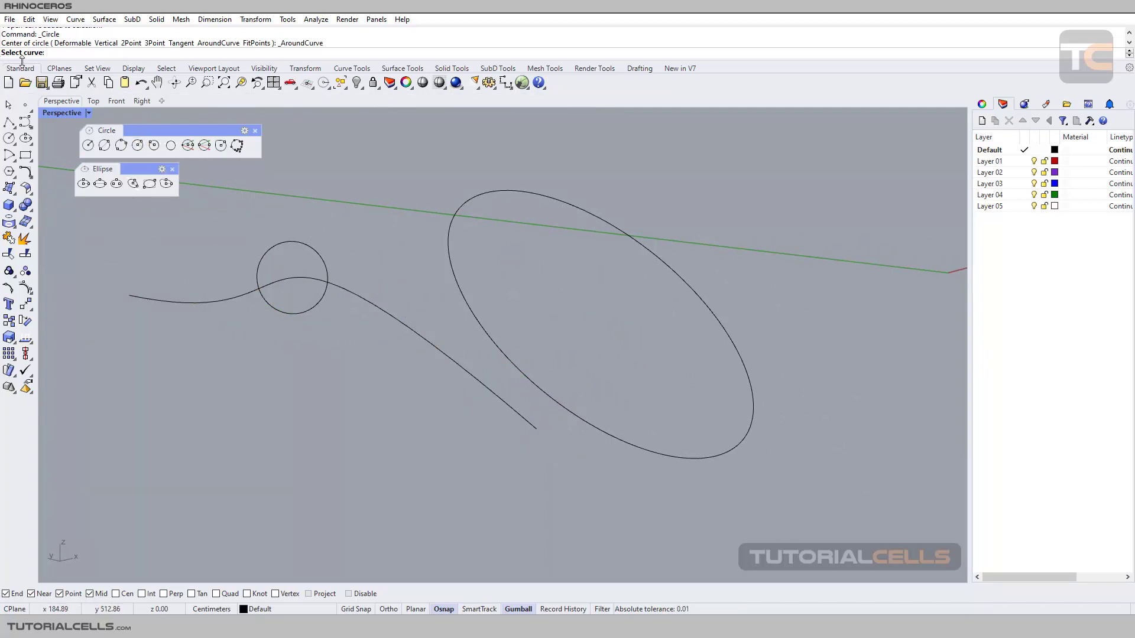
left_click(569, 204)
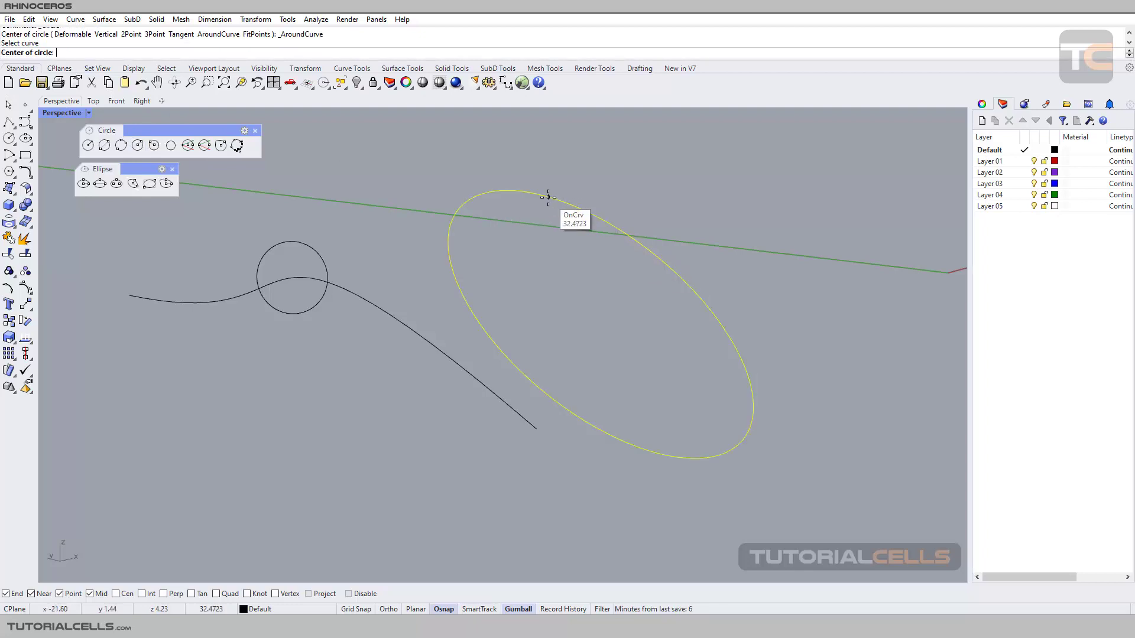
left_click(548, 197)
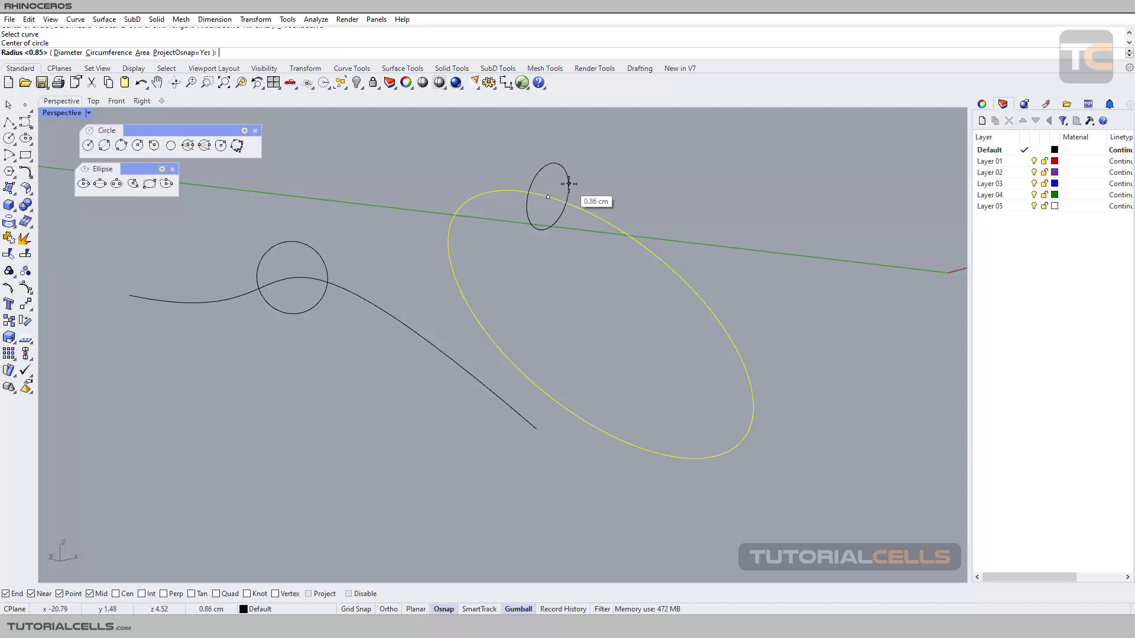
left_click(570, 181)
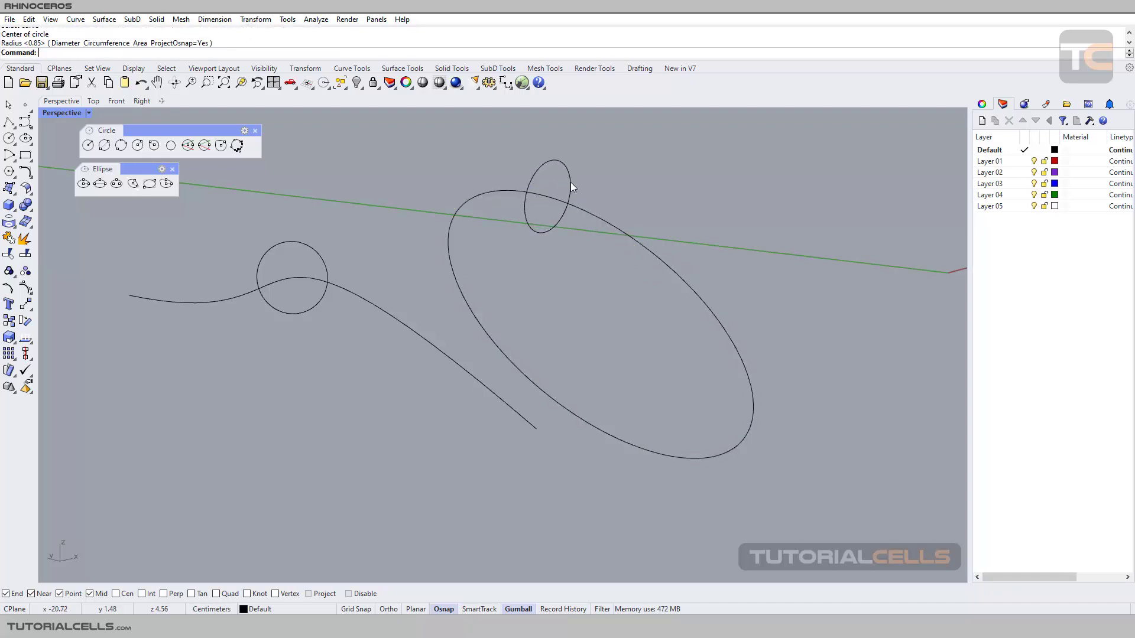
left_click(524, 200)
right_click_drag(524, 200, 258, 182)
Select the free-form curve and all three circles and delete them.
left_click_drag(308, 183, 613, 374)
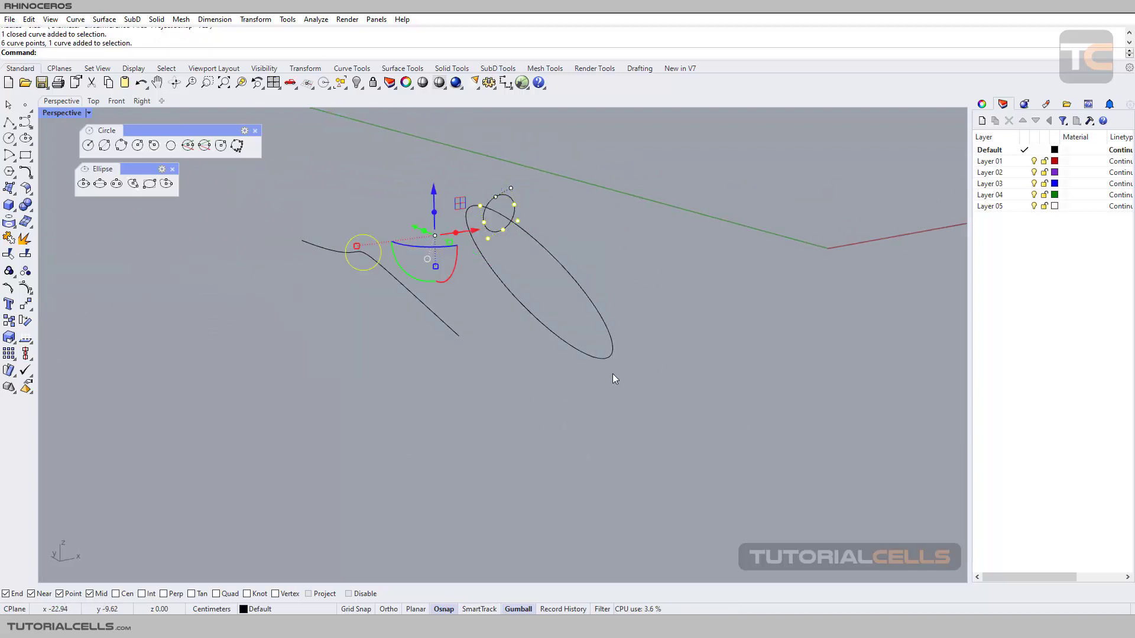
left_click_drag(632, 205, 189, 450)
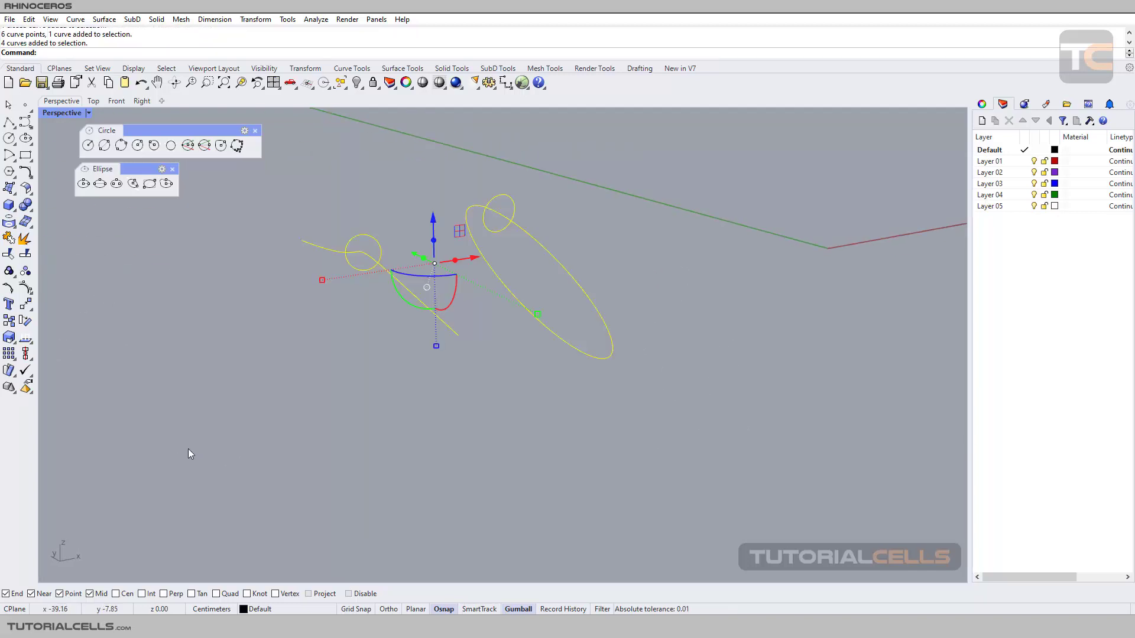
key("Delete")
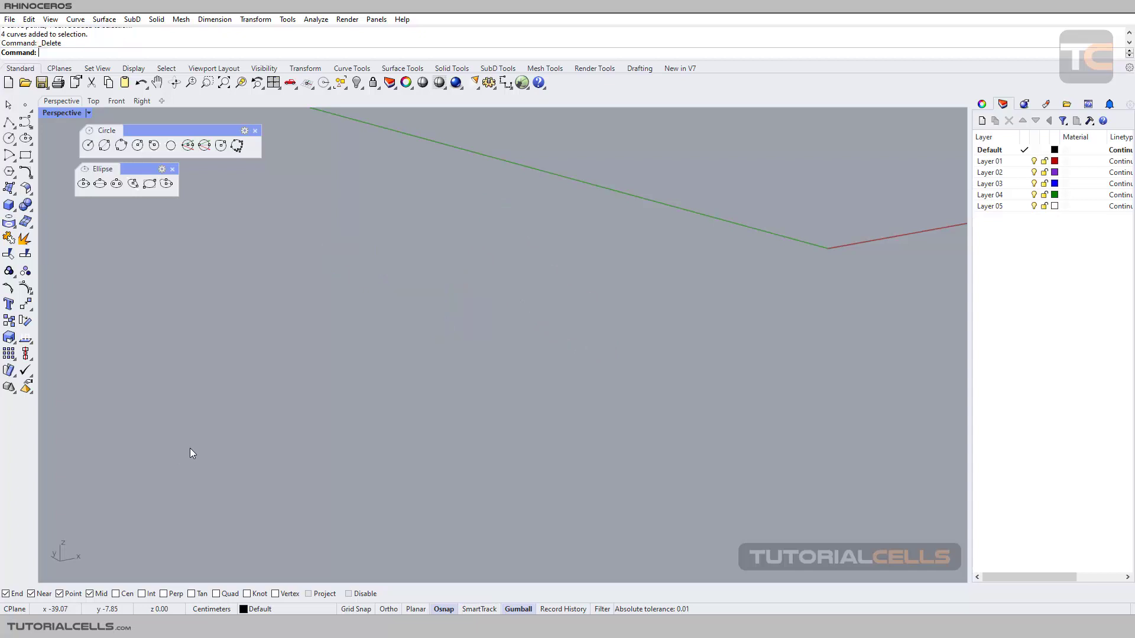
In the Top view, draw three separate circles in a triangular layout, with radii of about 3.66, 4.02 and 2.55 cm.
left_click(94, 101)
left_click(87, 145)
left_click(281, 326)
left_click(323, 314)
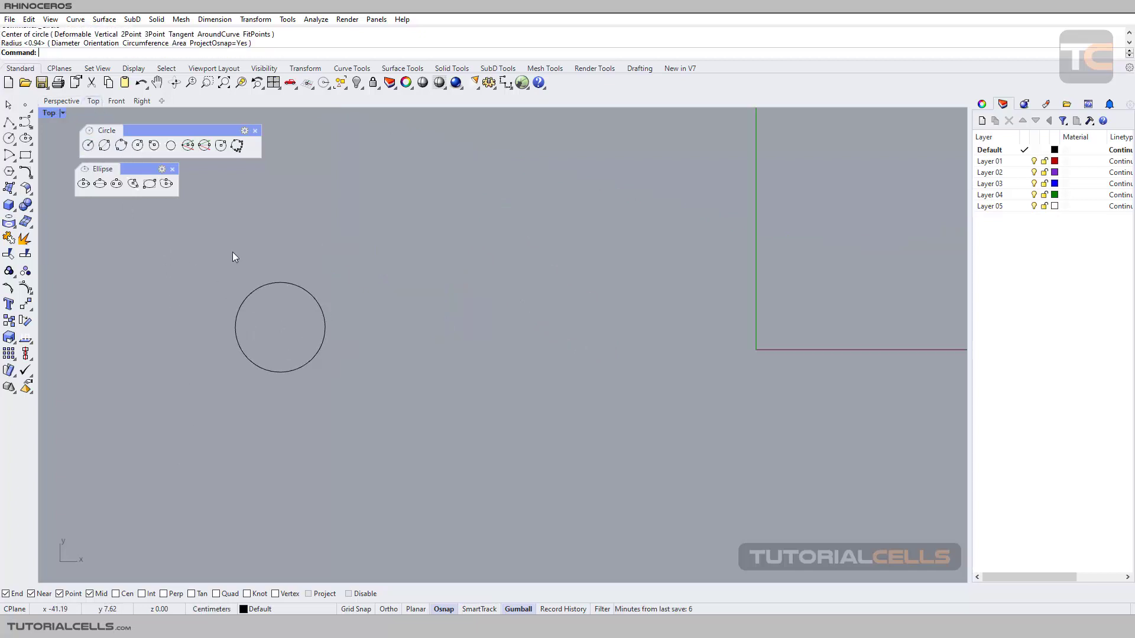
key("Return")
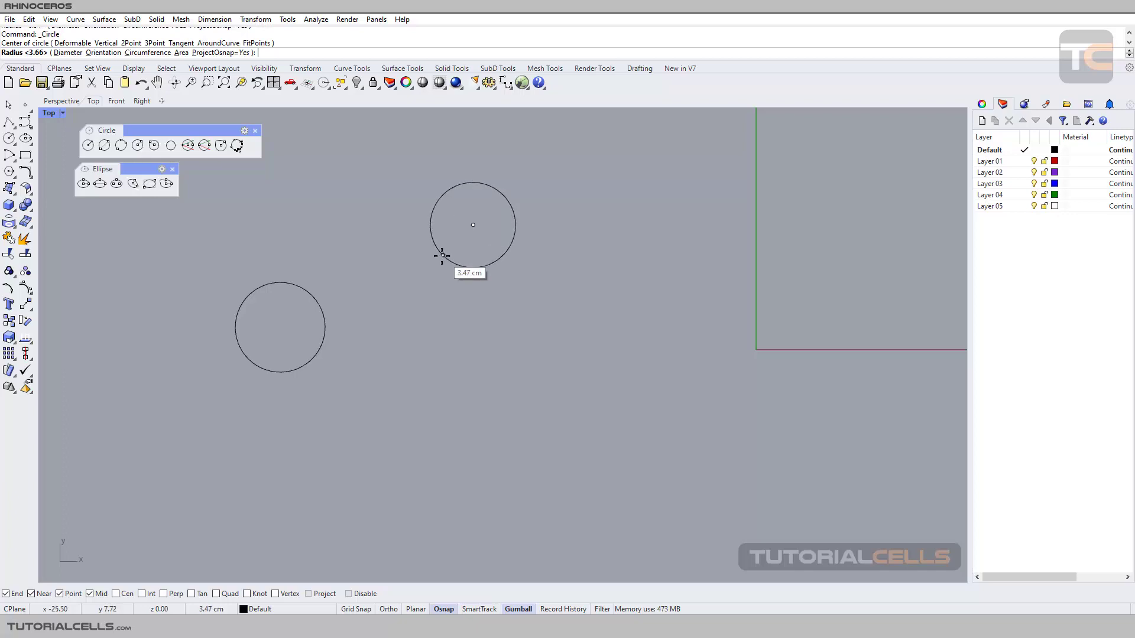
left_click(434, 248)
key("Return")
left_click(311, 193)
left_click(342, 193)
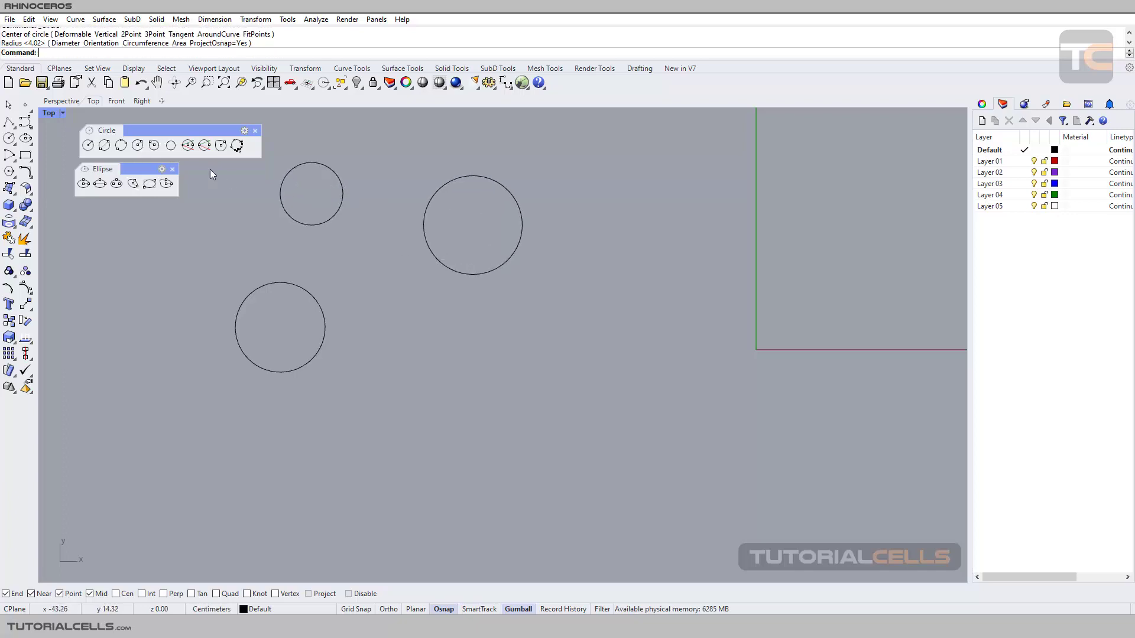
Draw a circle of about 3.11 cm radius tangent to the right side of the lower-left circle.
left_click(152, 147)
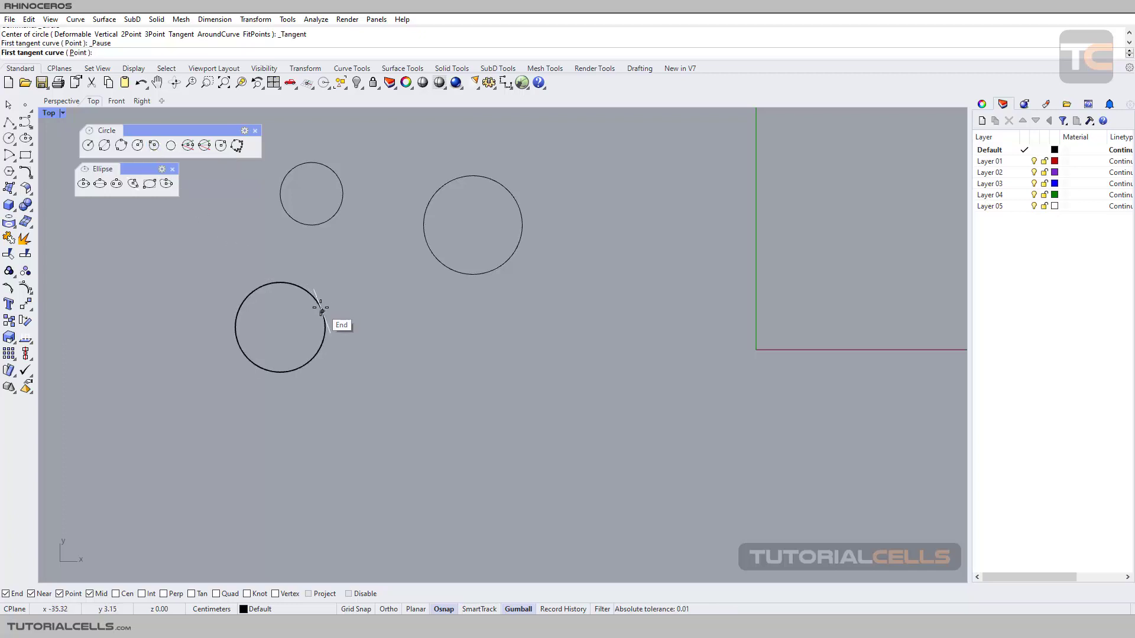
left_click(326, 330)
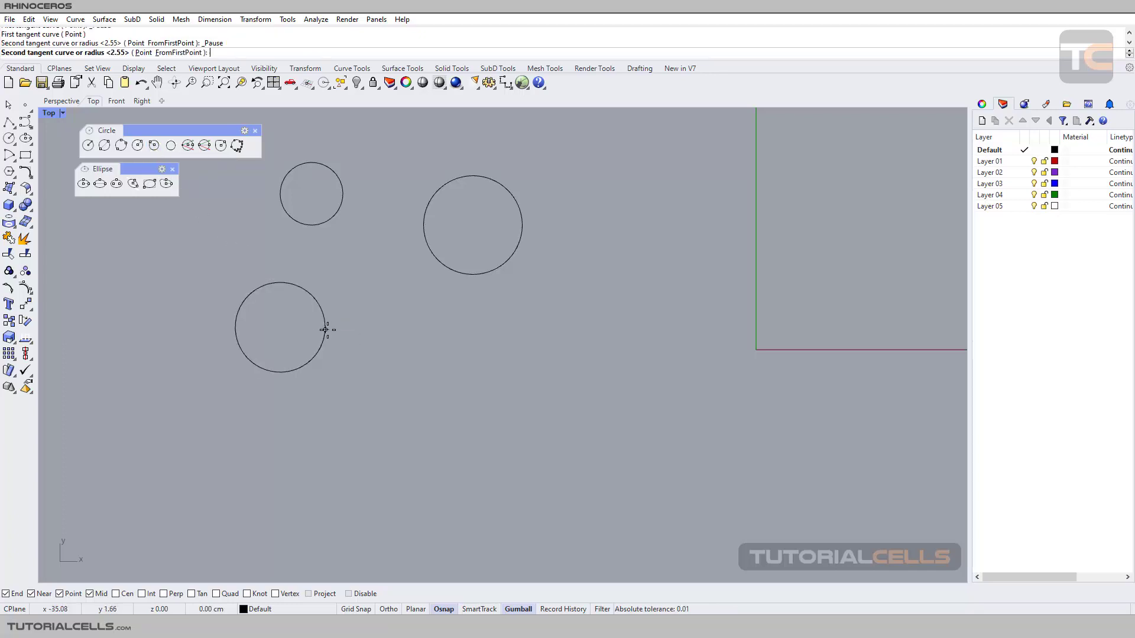
left_click(384, 345)
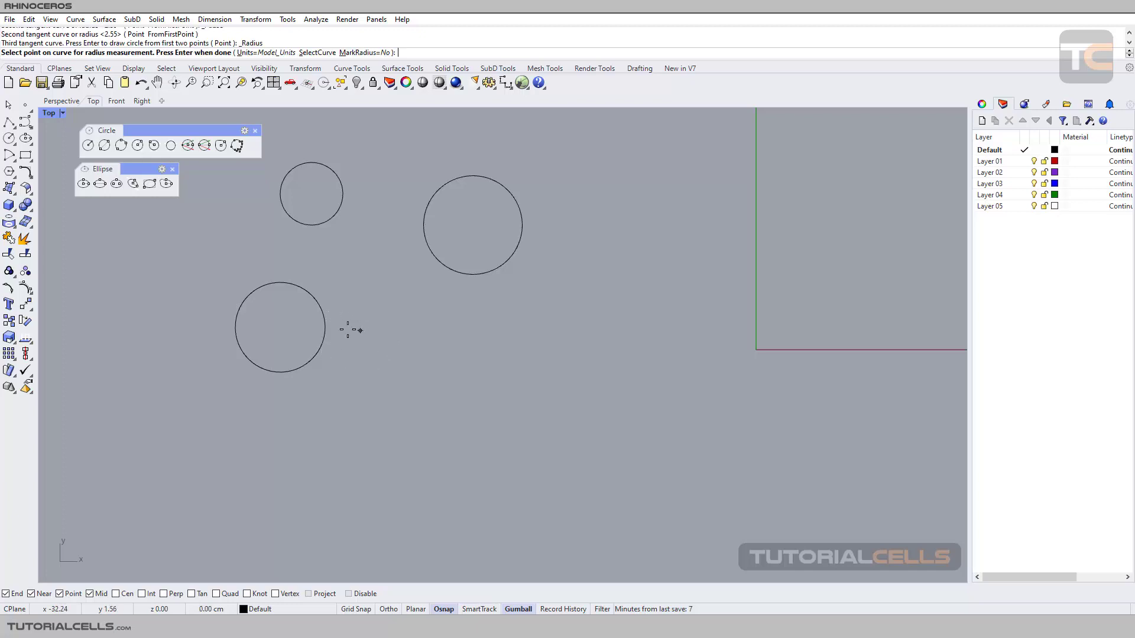
left_click(327, 324)
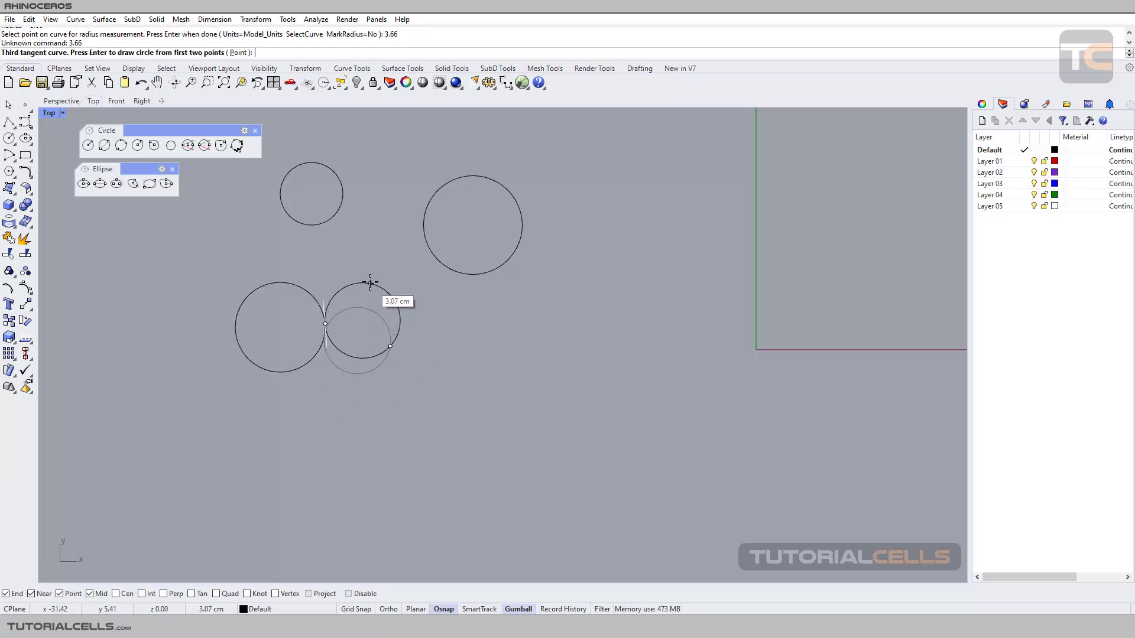
key("Return")
right_click_drag(310, 208, 309, 224)
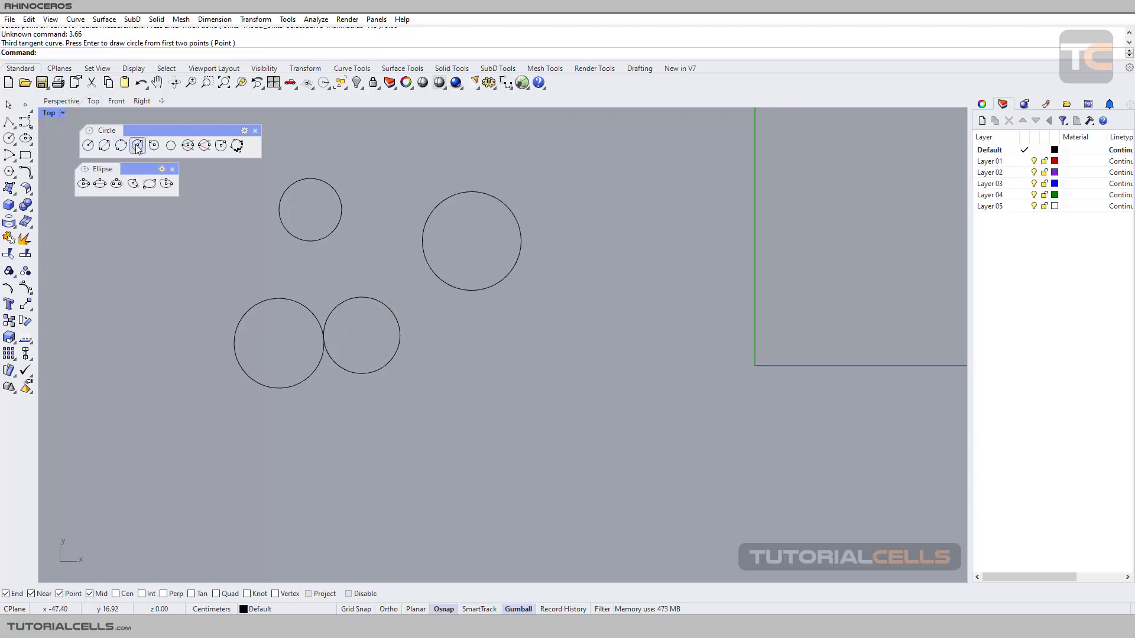
Draw a circle tangent to three curves: the small upper circle, the large right circle and the lower tangent circle.
left_click(172, 146)
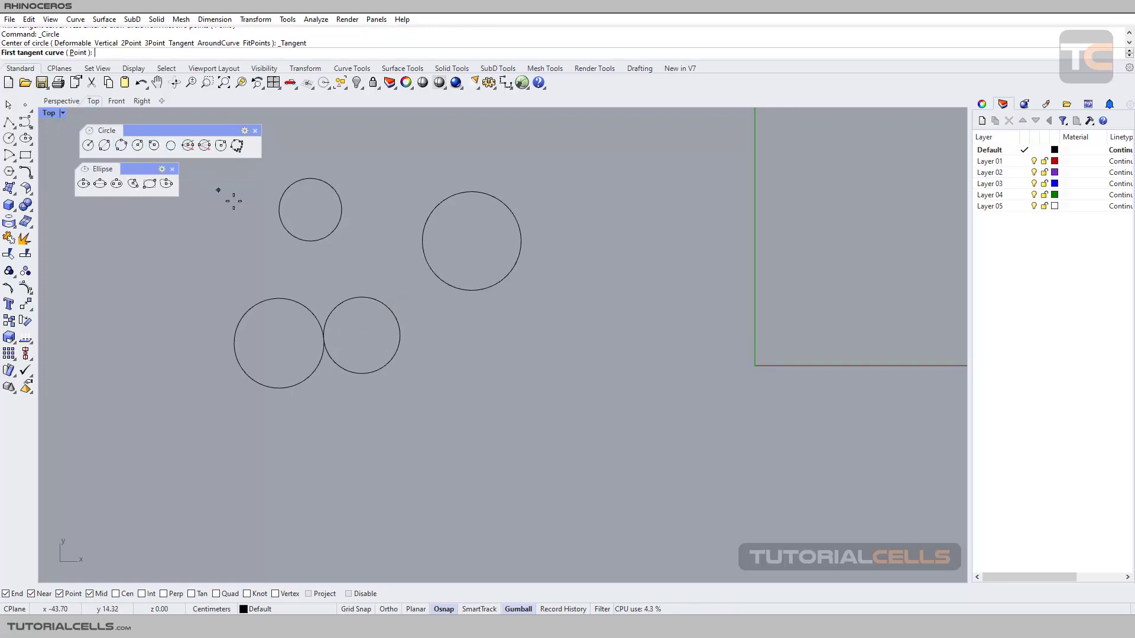
left_click(334, 232)
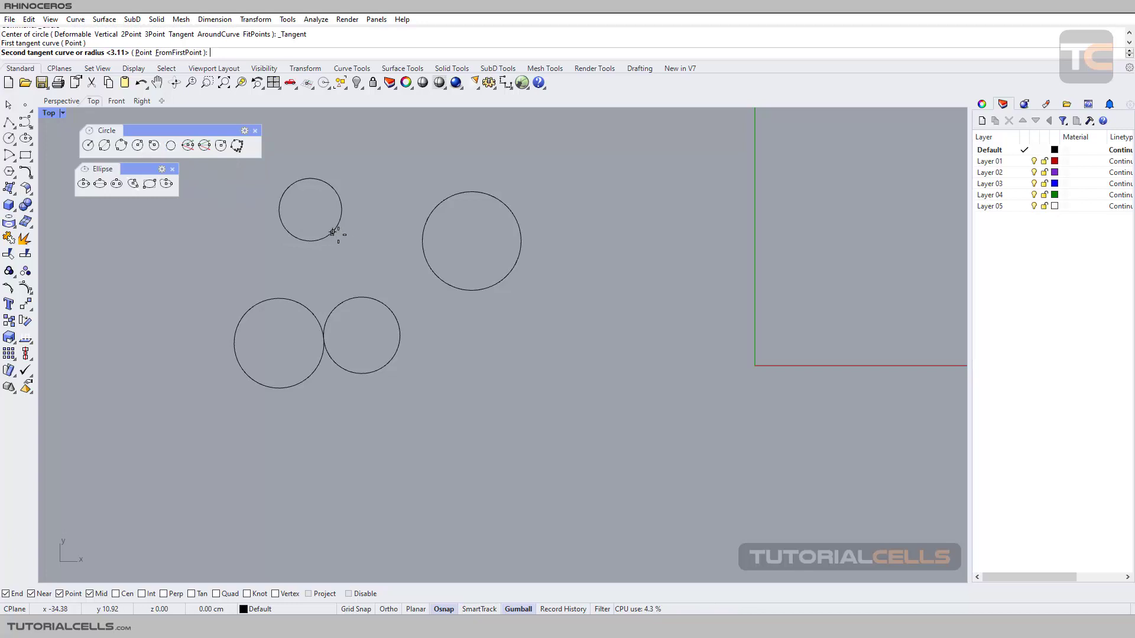
left_click(422, 245)
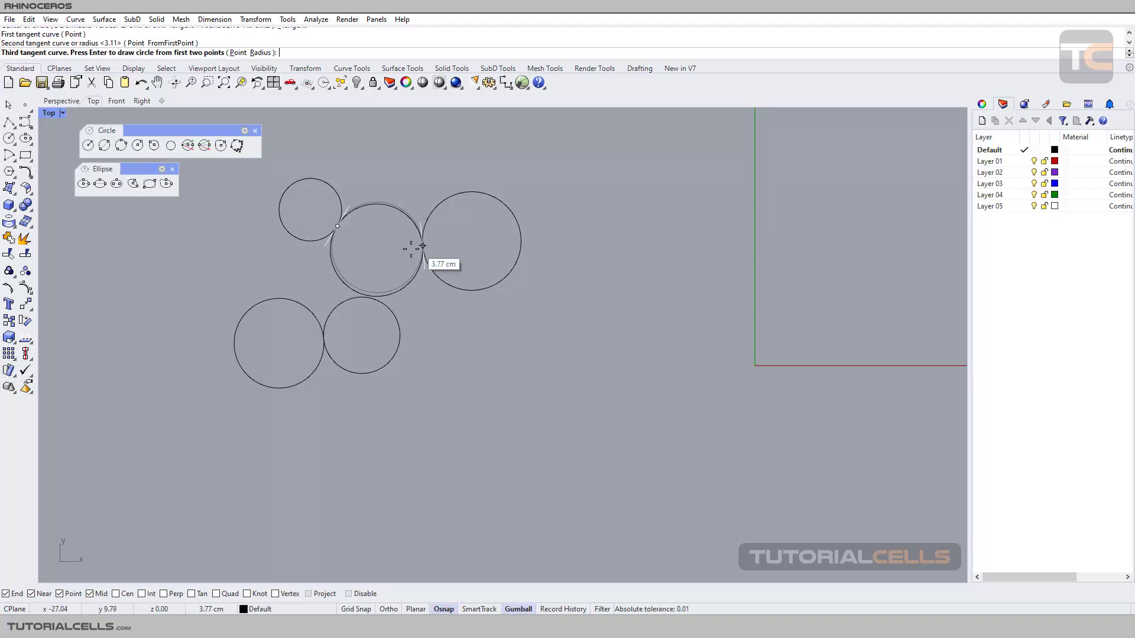
left_click(369, 297)
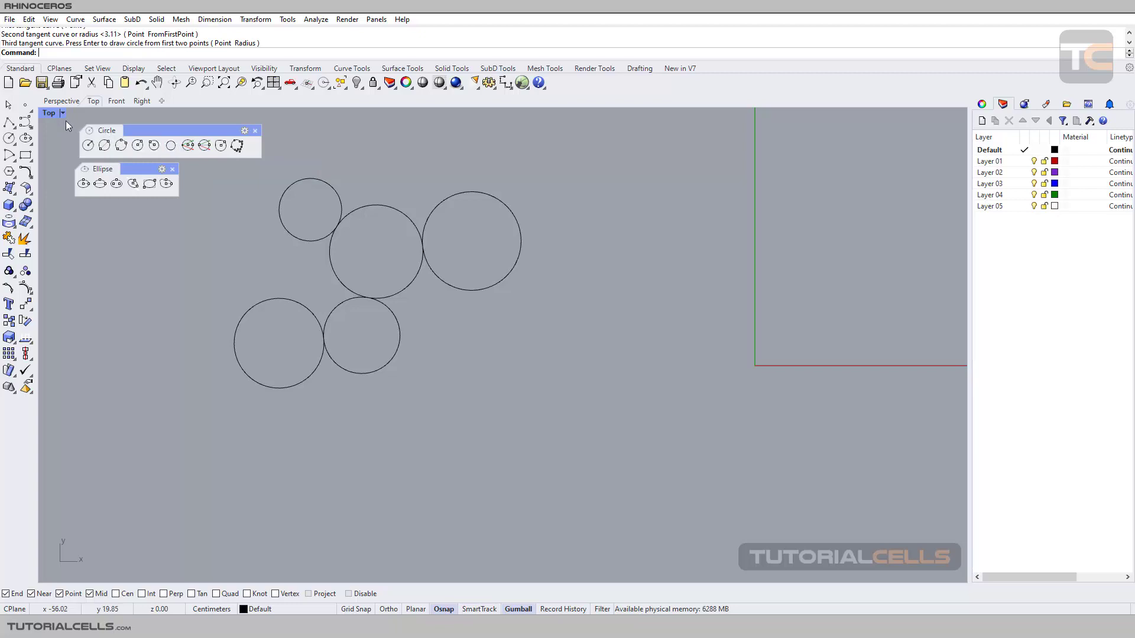
In the Perspective view, draw a vertical circle by centre and radius beside the tangent circles, then select it.
left_click(62, 100)
scroll(488, 272, "down", 3)
right_click_drag(402, 317, 512, 275, "shift")
right_click_drag(644, 298, 512, 299, "shift")
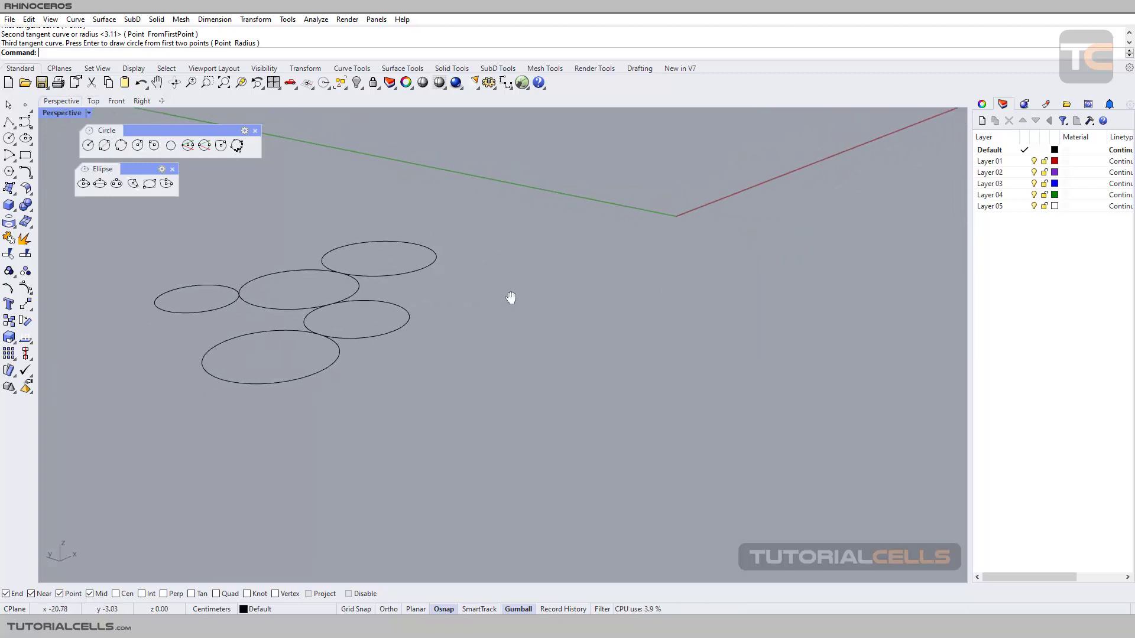
left_click(188, 146)
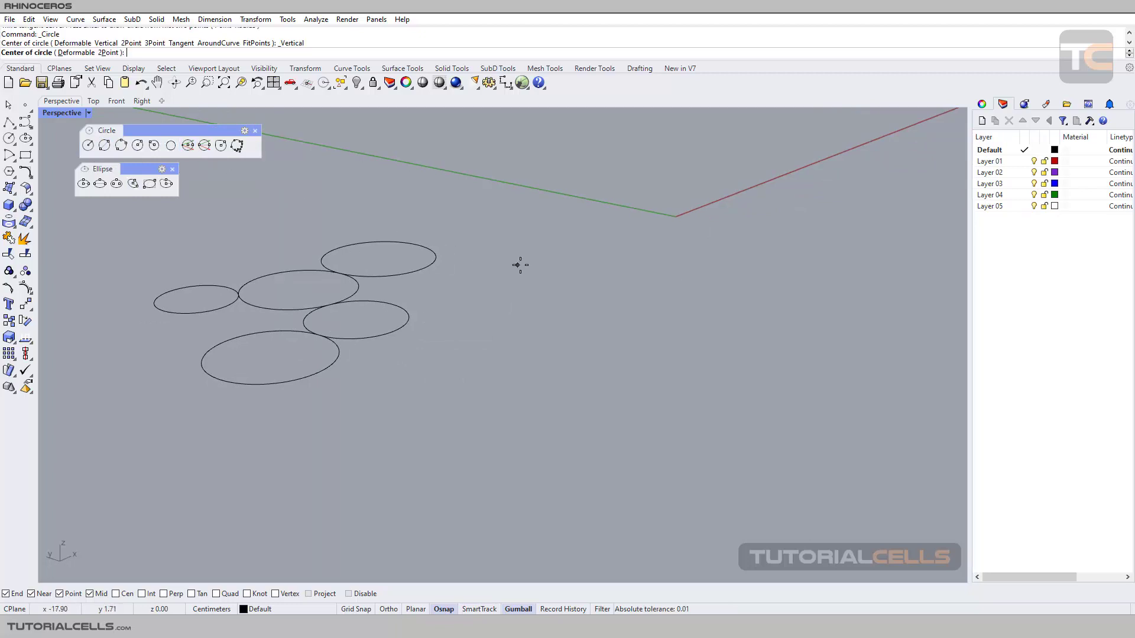
left_click(577, 266)
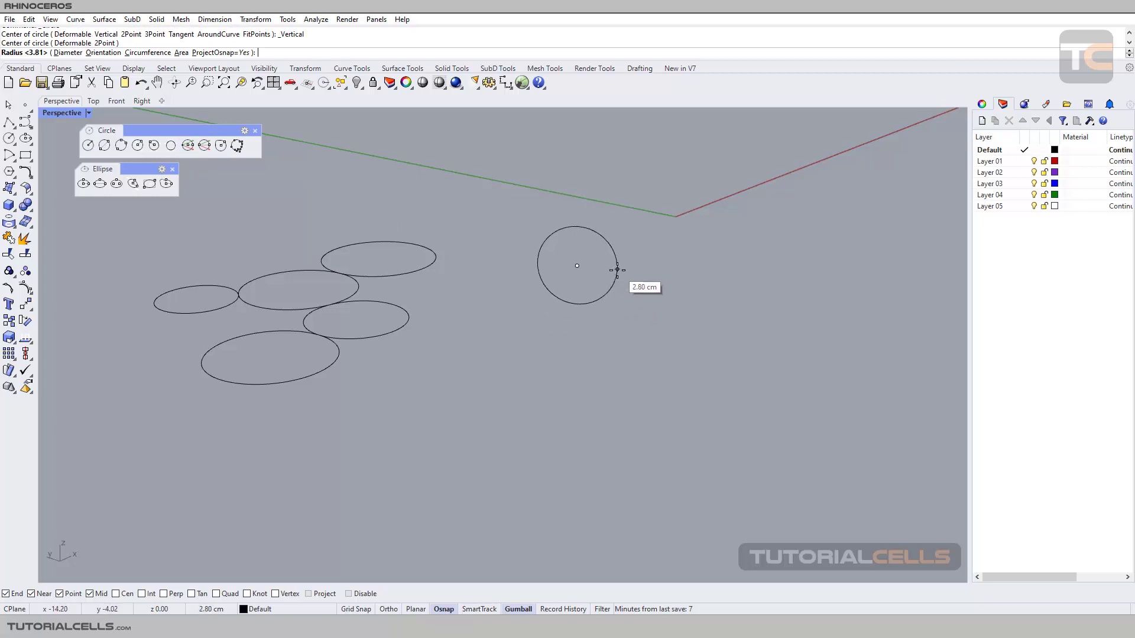
left_click(596, 292)
right_click_drag(592, 286, 555, 295)
left_click(565, 281)
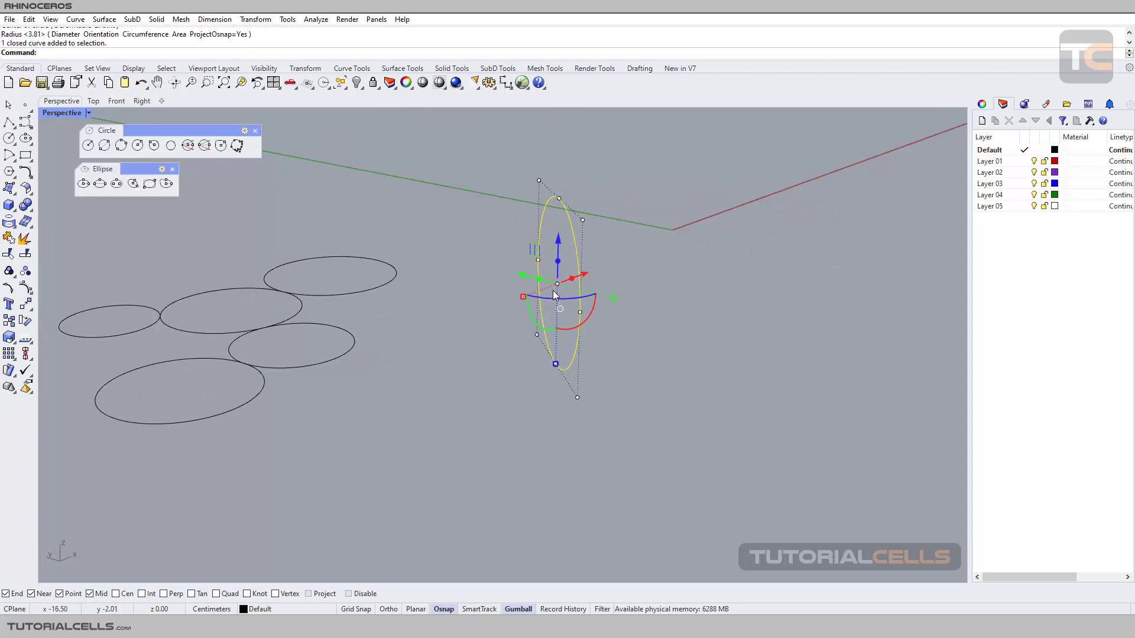
Draw a vertical circle by diameter between the flat tangent circles and the first vertical circle.
left_click(204, 149)
left_click(426, 234)
left_click(505, 259)
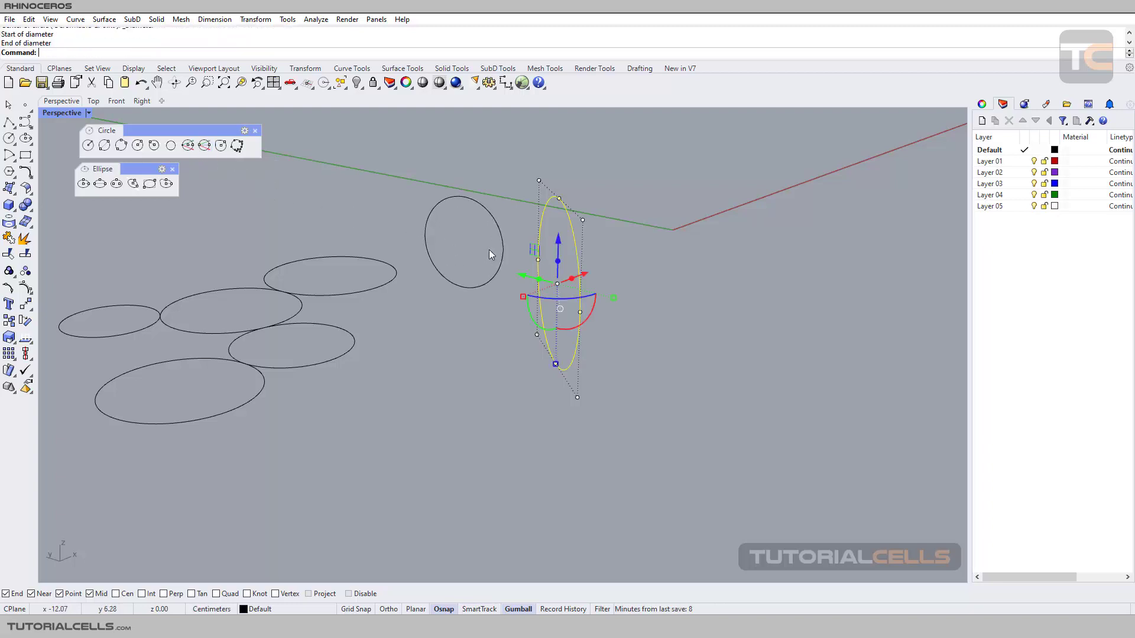
Draw a smaller vertical circle about 3.4 cm in diameter below the previous one, then select it.
left_click(428, 309)
right_click(432, 328)
left_click(430, 333)
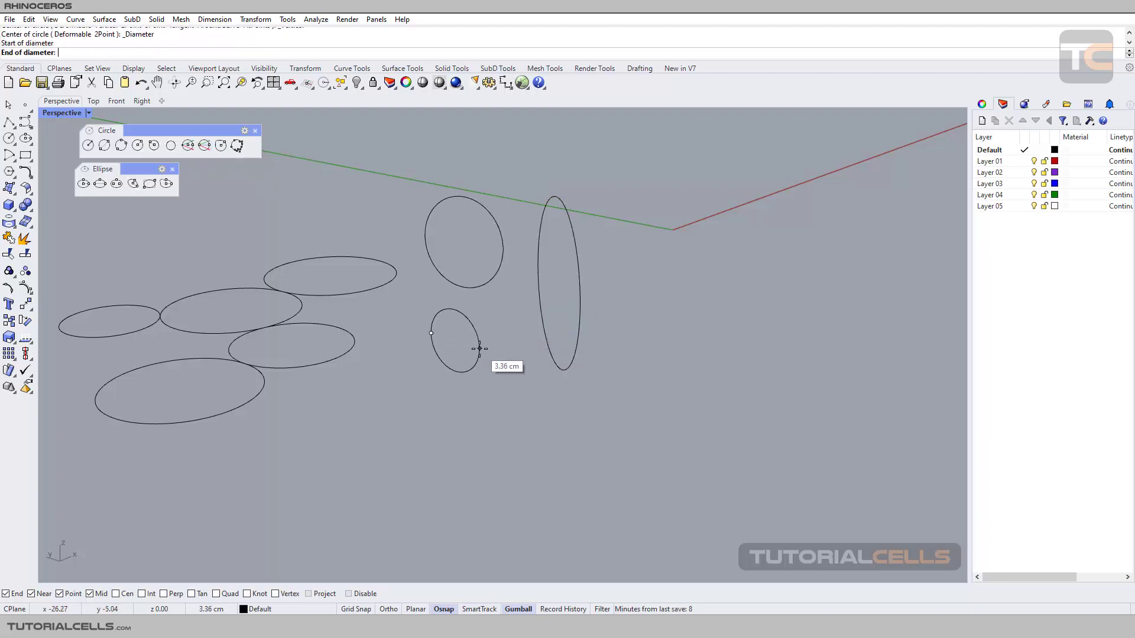
left_click(474, 340)
scroll(473, 331, "up", 4)
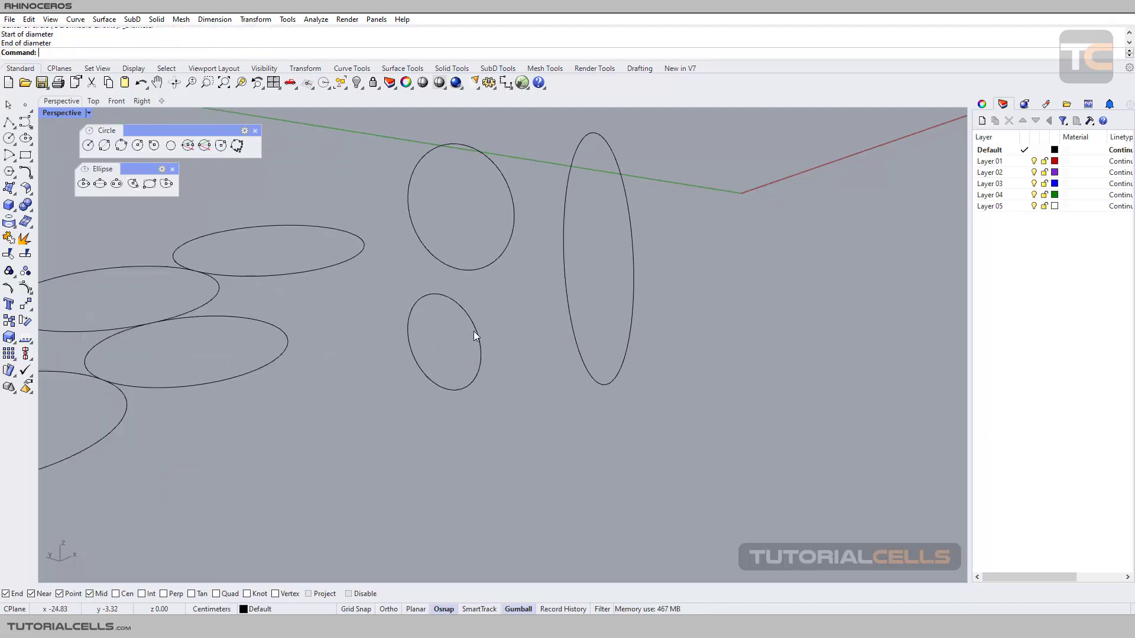
right_click_drag(427, 328, 506, 330)
left_click(466, 336)
Select all three vertical circles and delete them.
scroll(515, 341, "down", 8)
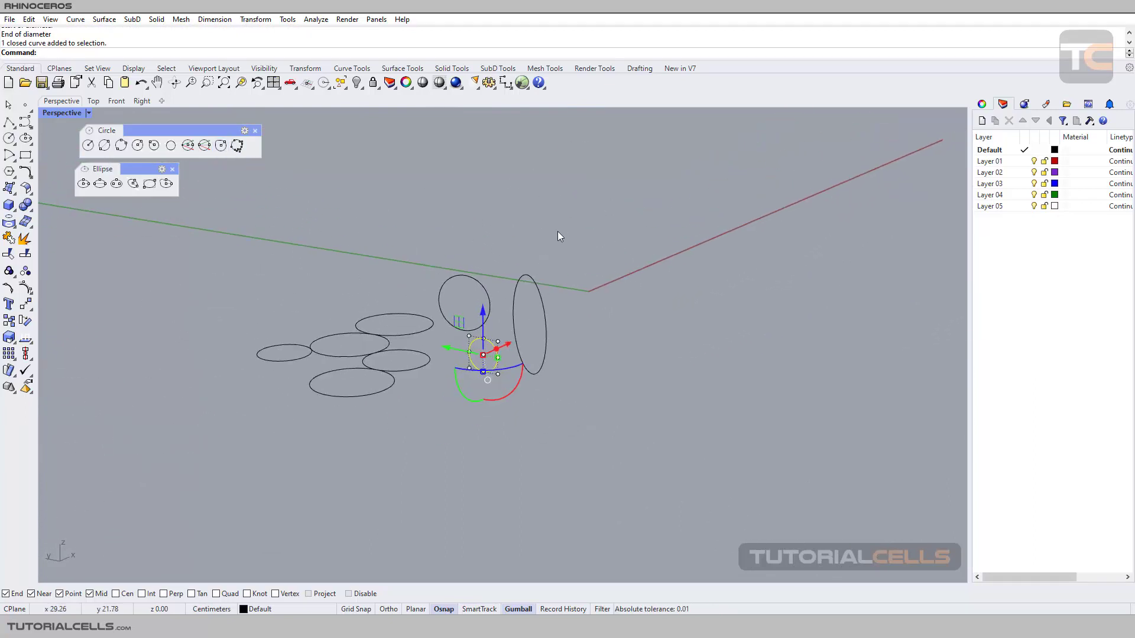
left_click_drag(558, 231, 436, 398)
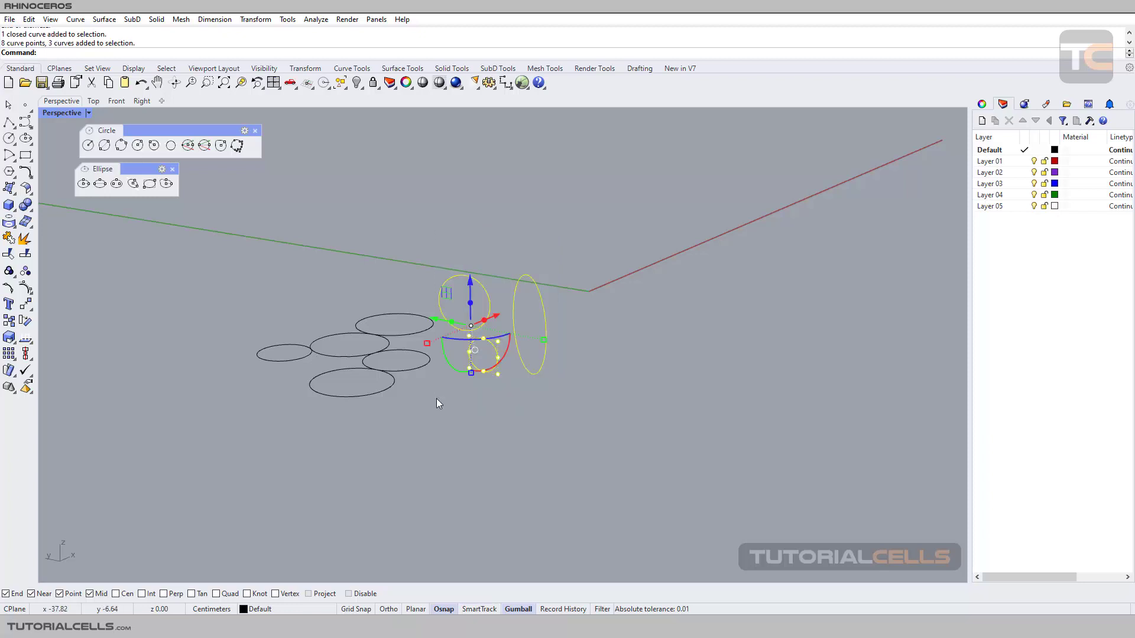
key("Delete")
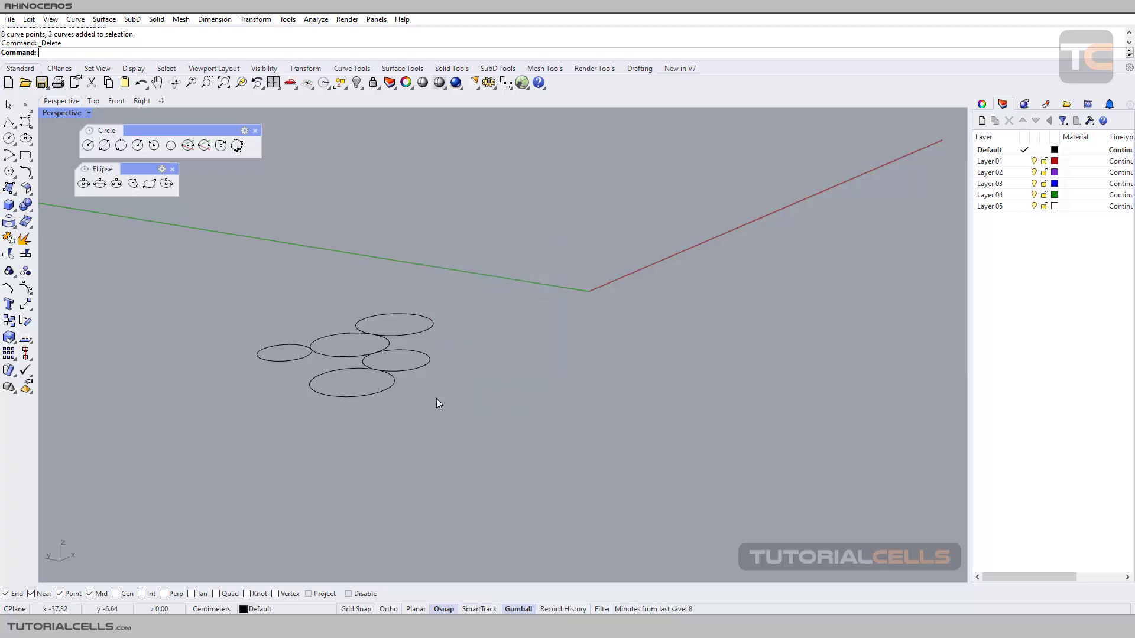
In the Top view, move the rightmost circle further right, away from the tangent circles.
left_click(93, 101)
scroll(486, 230, "up", 2)
left_click(547, 245)
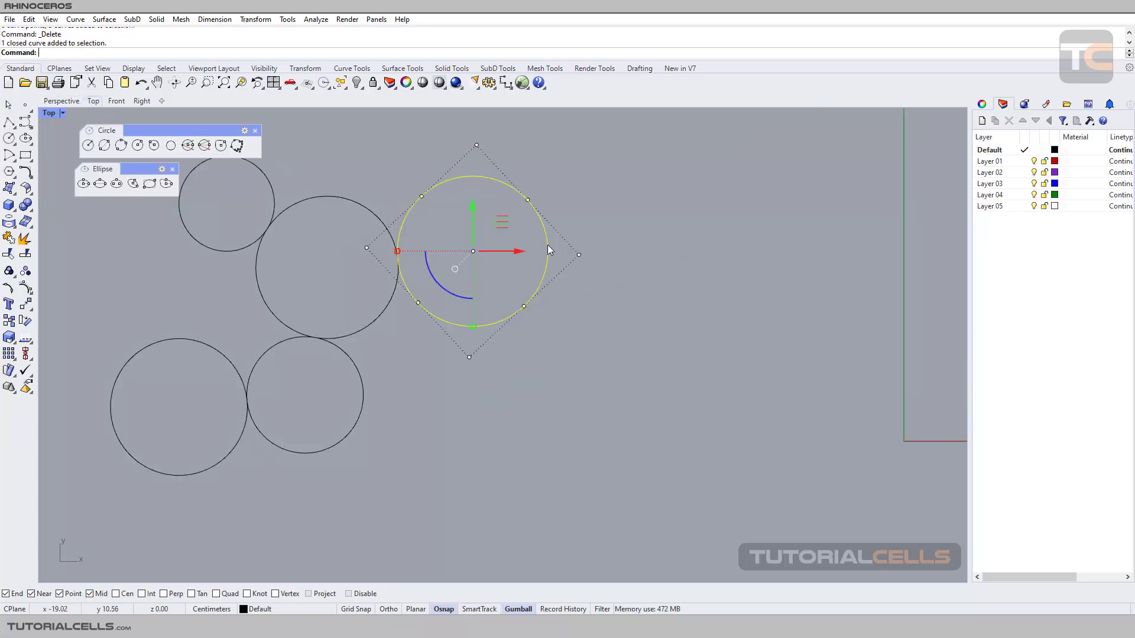
scroll(461, 254, "down", 3)
left_click_drag(474, 247, 529, 243)
scroll(530, 248, "up", 3)
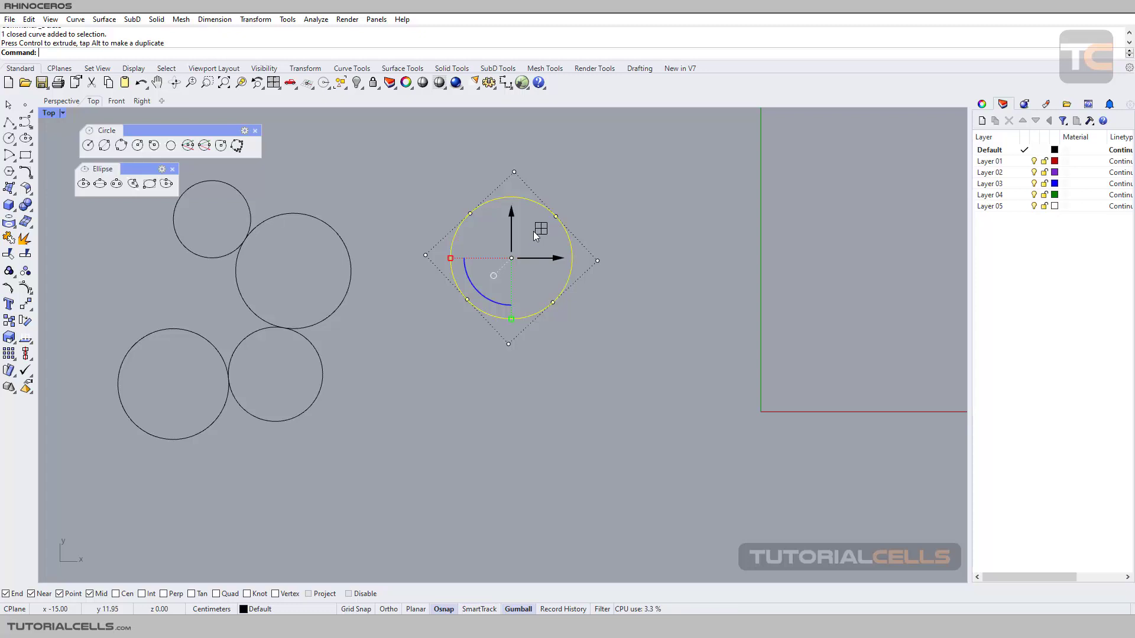
Deform the separated circle by moving its upper-right and top control points outward.
left_click(569, 211)
left_click(556, 220)
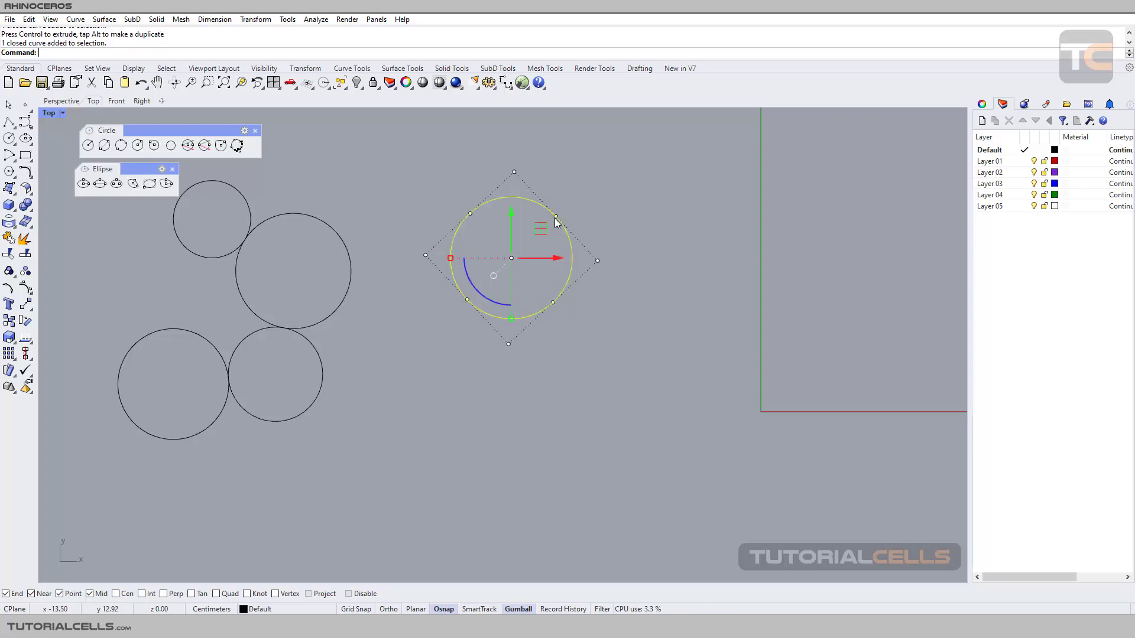
left_click(555, 217)
left_click_drag(555, 217, 584, 190)
left_click(514, 172)
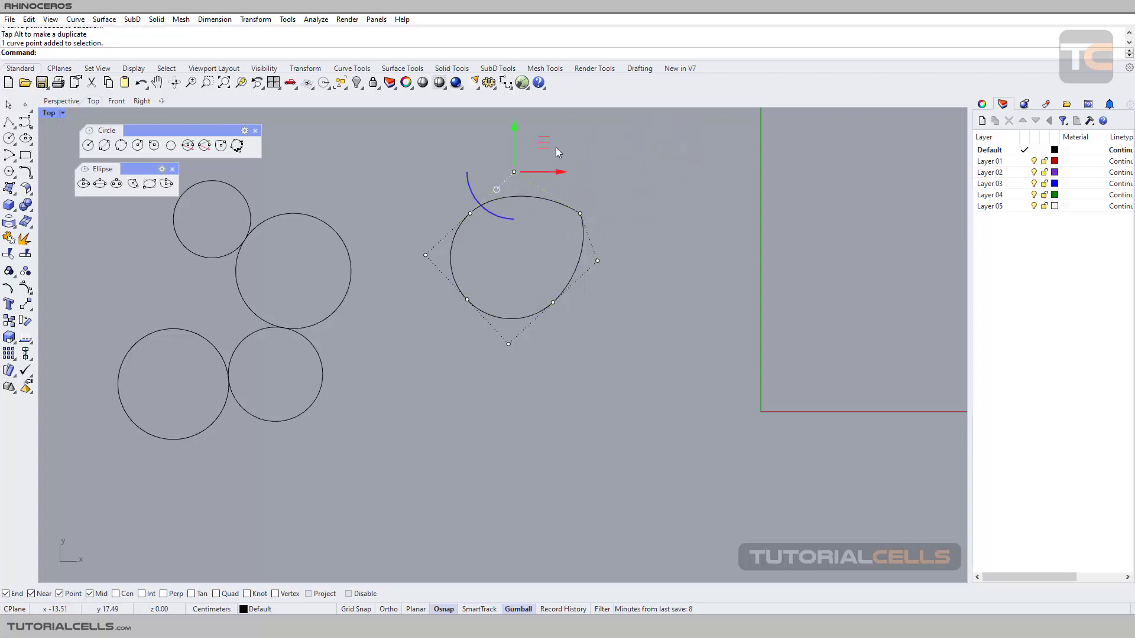
mouse_move(545, 143)
left_mouse_down()
mouse_move(537, 126)
mouse_move(562, 122)
mouse_move(539, 139)
mouse_move(581, 121)
mouse_move(553, 158)
left_mouse_up()
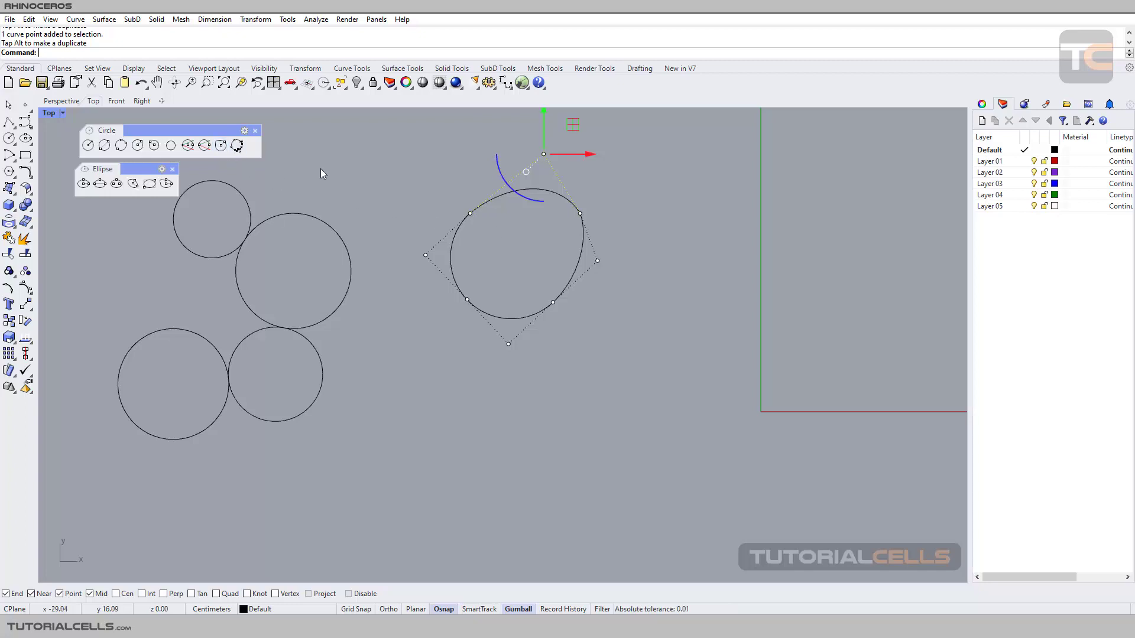
Draw a deformable circle with degree 5, 10 points and a radius of about 3.05 cm above the tangent circles.
left_click(221, 146)
right_click_drag(335, 171, 342, 204)
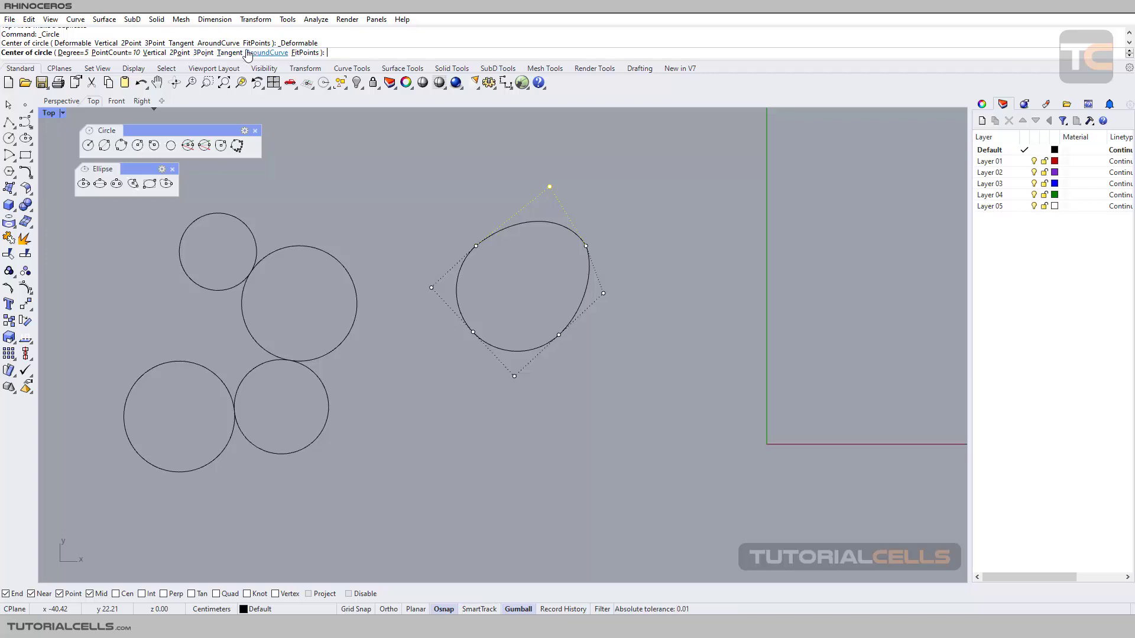
left_click(371, 191)
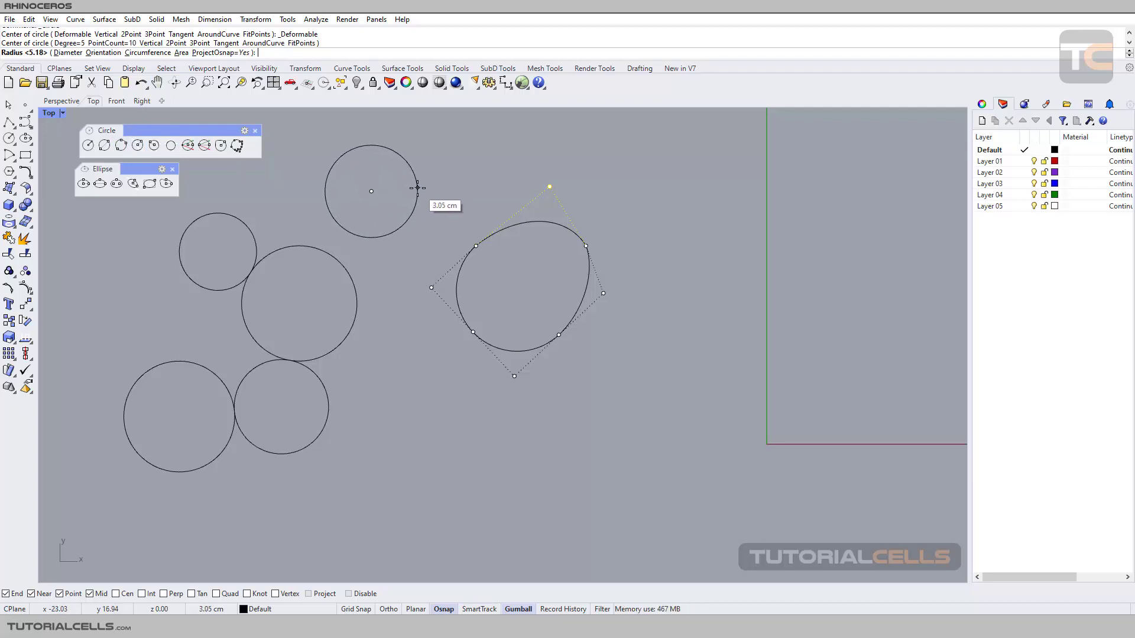
left_click(418, 189)
Dent the deformable circle by moving its rightmost control point inward past the centre.
left_click(416, 180)
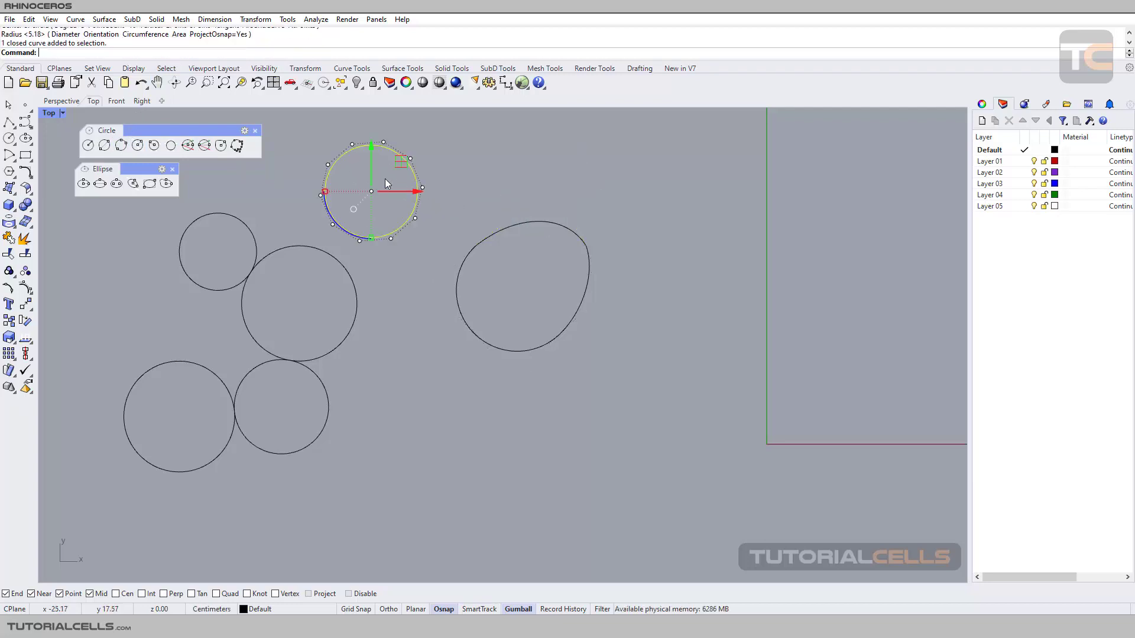
scroll(390, 171, "up", 3)
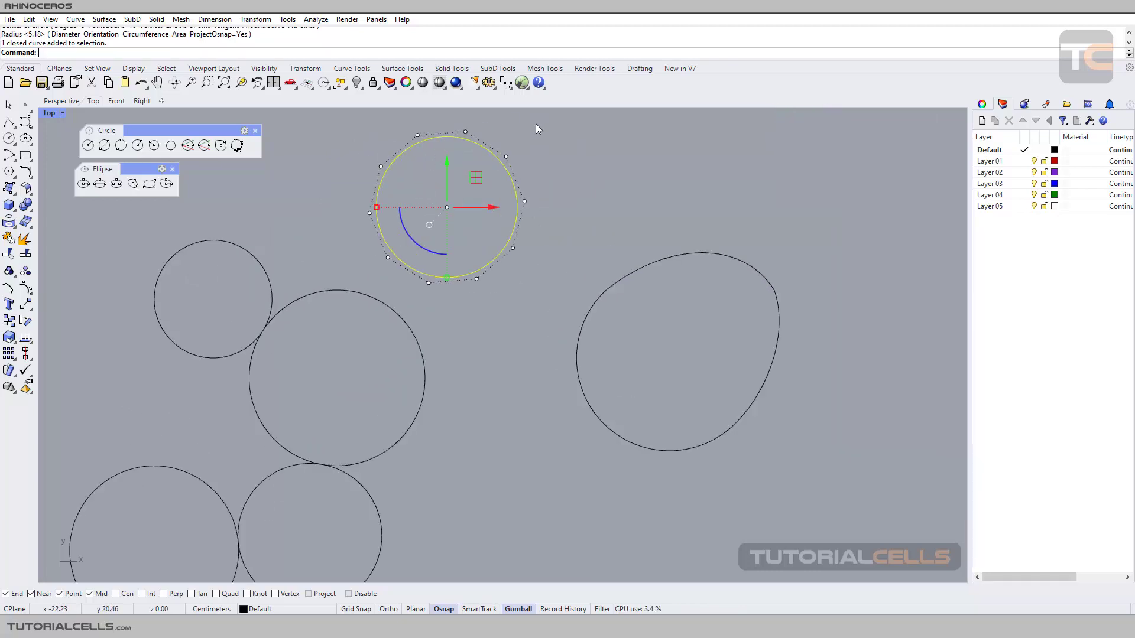
left_click(524, 201)
left_click_drag(555, 201, 448, 201)
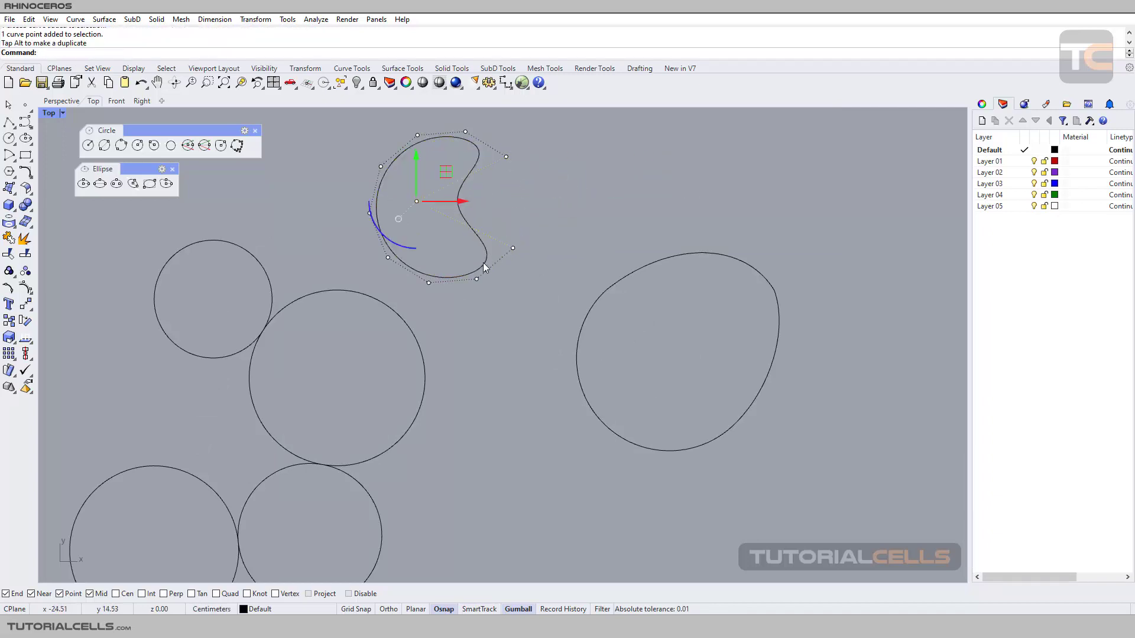
Move the leftmost control point of the large deformed circle inward to form a concave side with sharp corners.
left_click(585, 341)
left_click(581, 339)
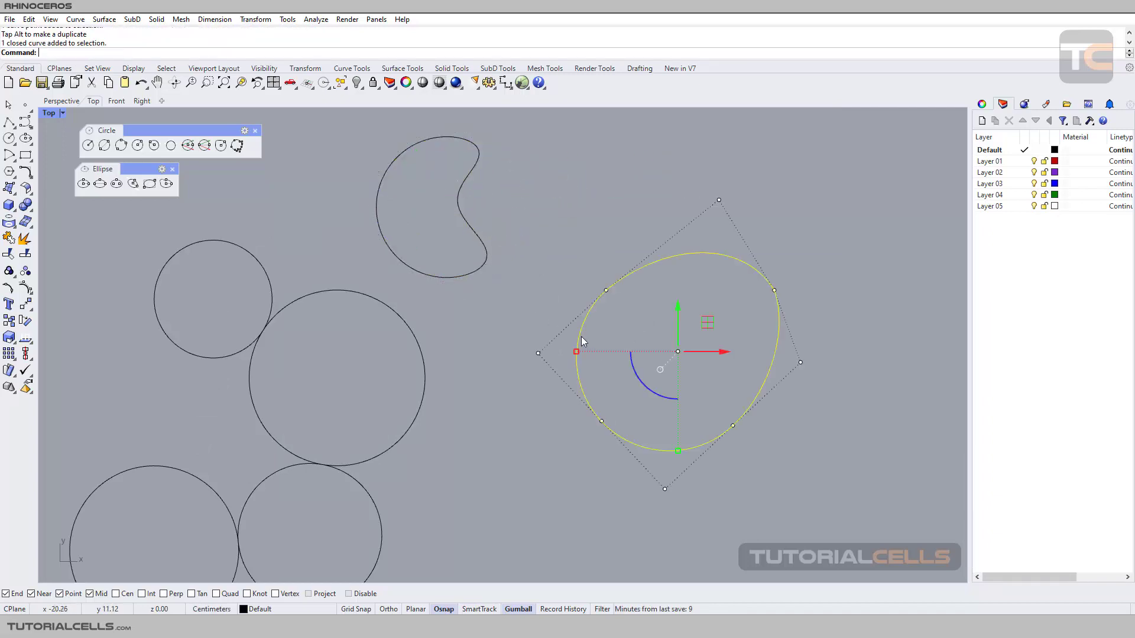
left_click(537, 352)
left_click_drag(555, 358, 701, 355)
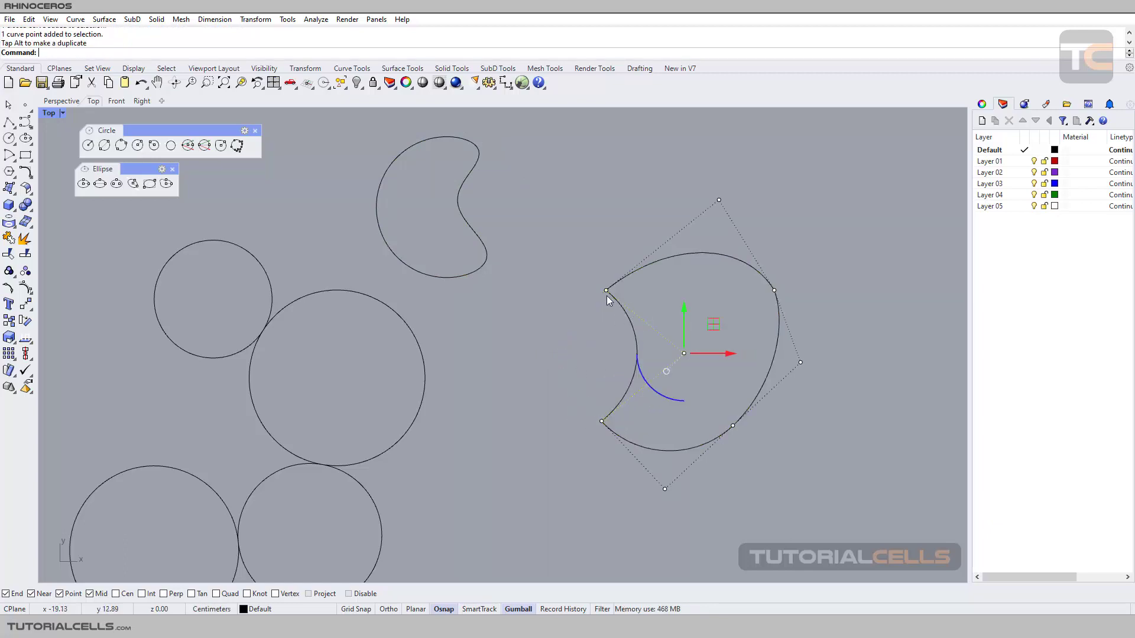
right_click_drag(575, 345, 566, 336)
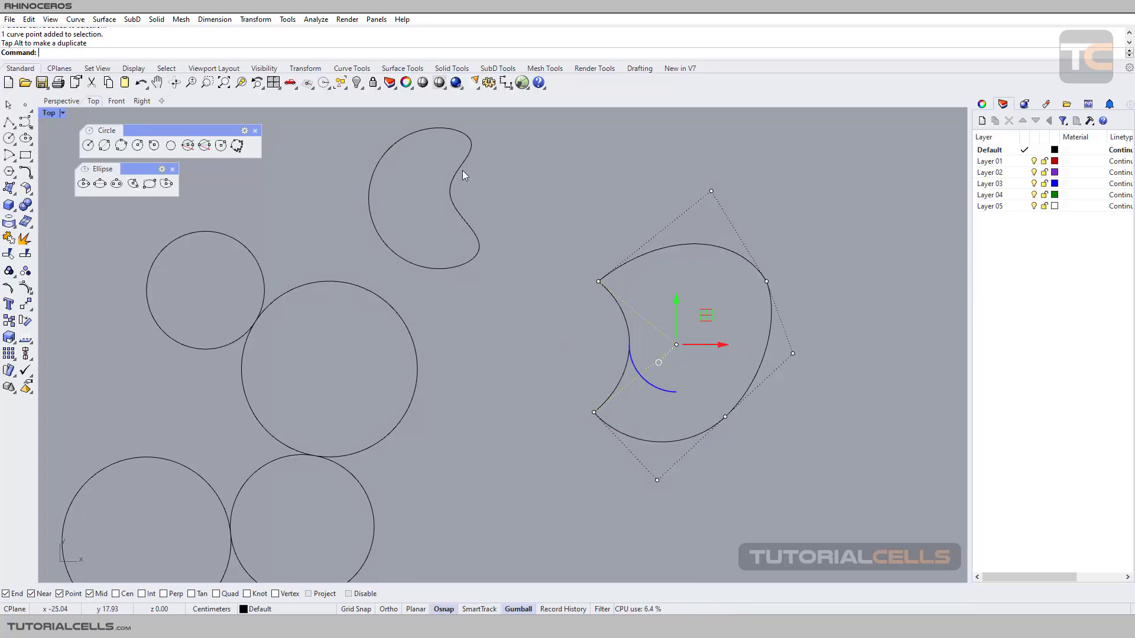
left_click(221, 146)
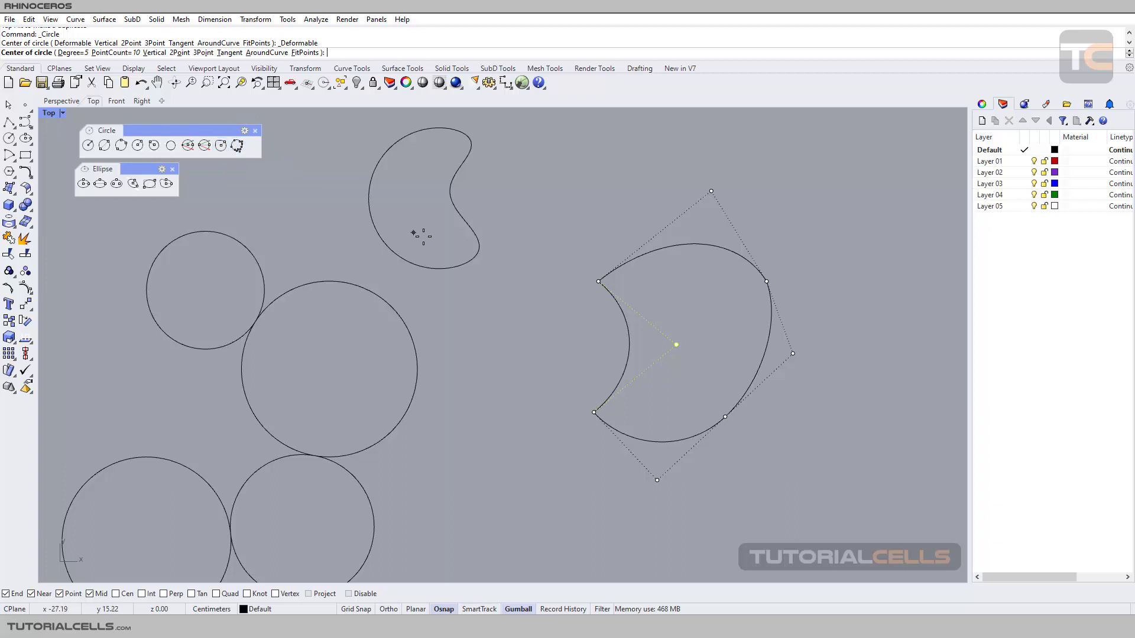
scroll(417, 233, "down", 2)
right_click_drag(418, 232, 403, 219)
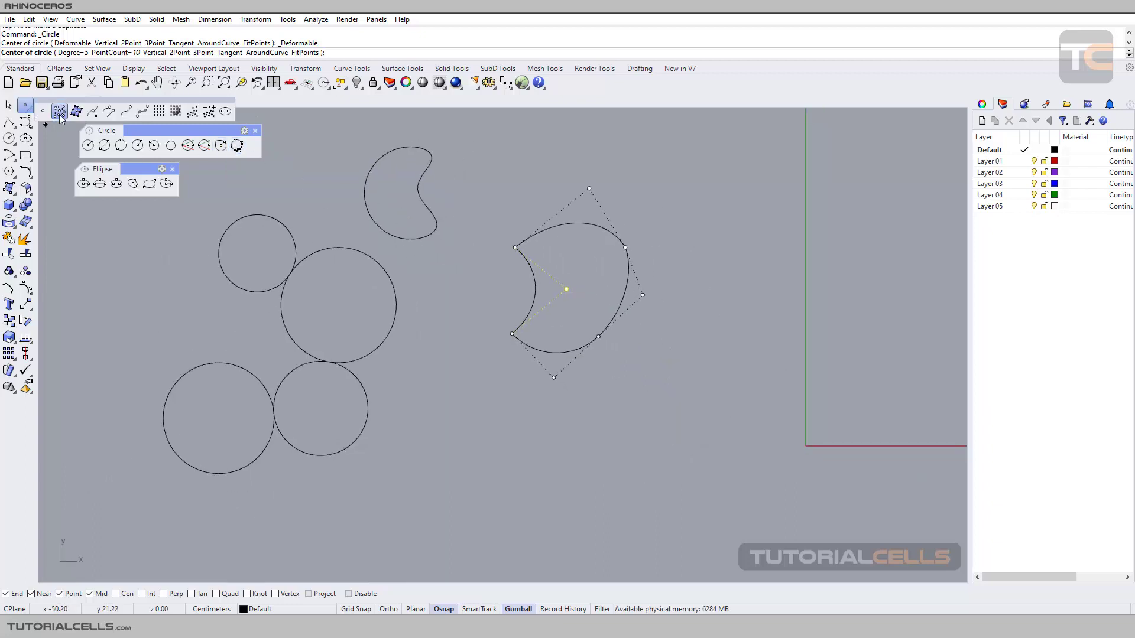
Place 14 separate point objects in a rough, irregular ring around the upper part of the Y axis.
left_click(25, 104)
left_click(722, 193)
left_click(767, 208)
left_click(766, 239)
left_click(743, 284)
left_click(766, 311)
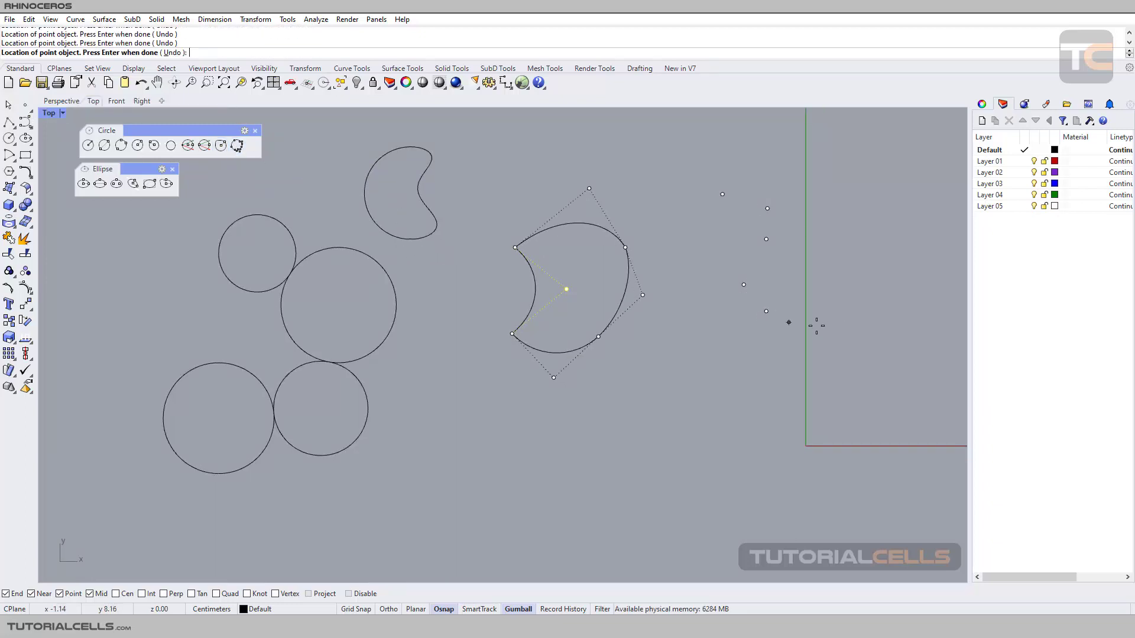
left_click(838, 321)
left_click(918, 297)
left_click(937, 246)
left_click(919, 181)
left_click(898, 147)
left_click(777, 149)
left_click(762, 184)
left_click(818, 154)
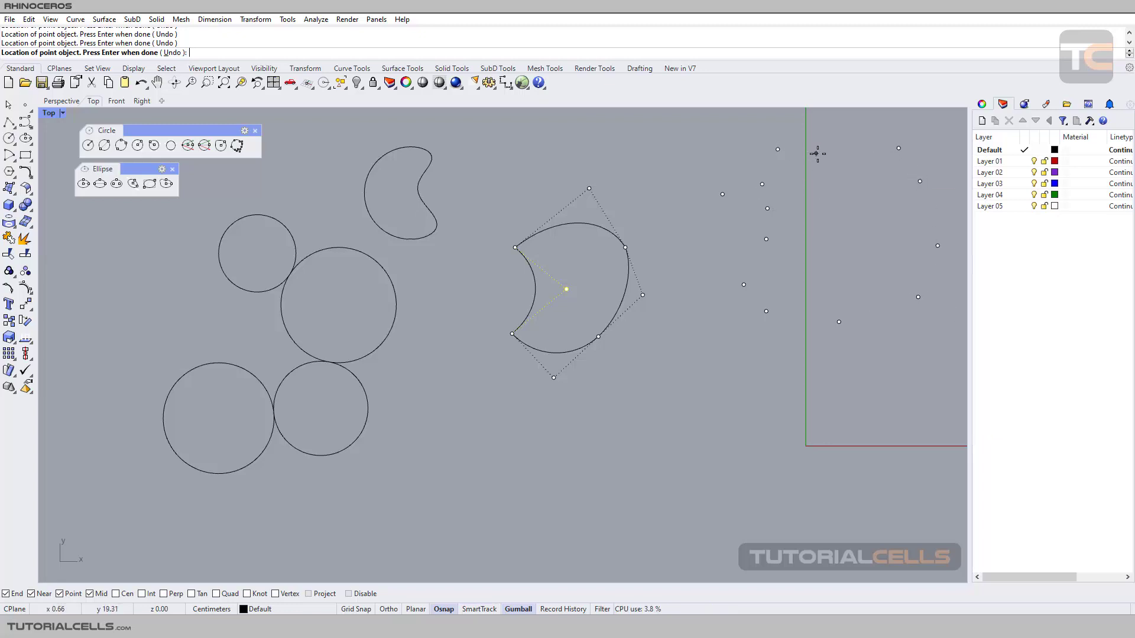
left_click(850, 144)
right_click_drag(885, 149, 617, 165)
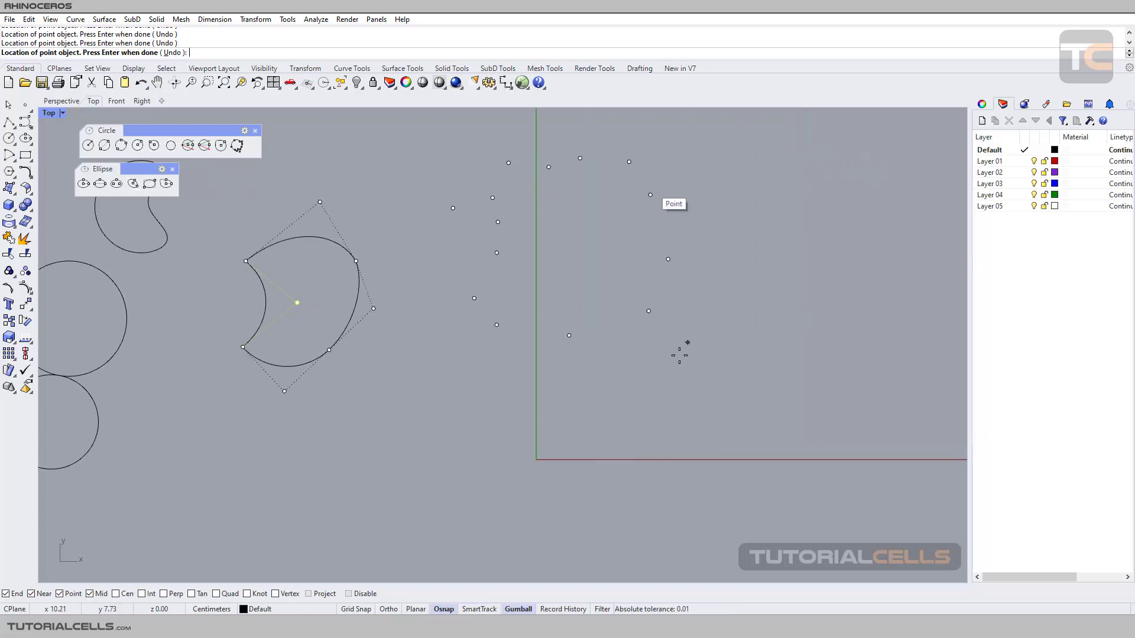
Fit a circle through all the scattered point objects.
left_click(240, 149)
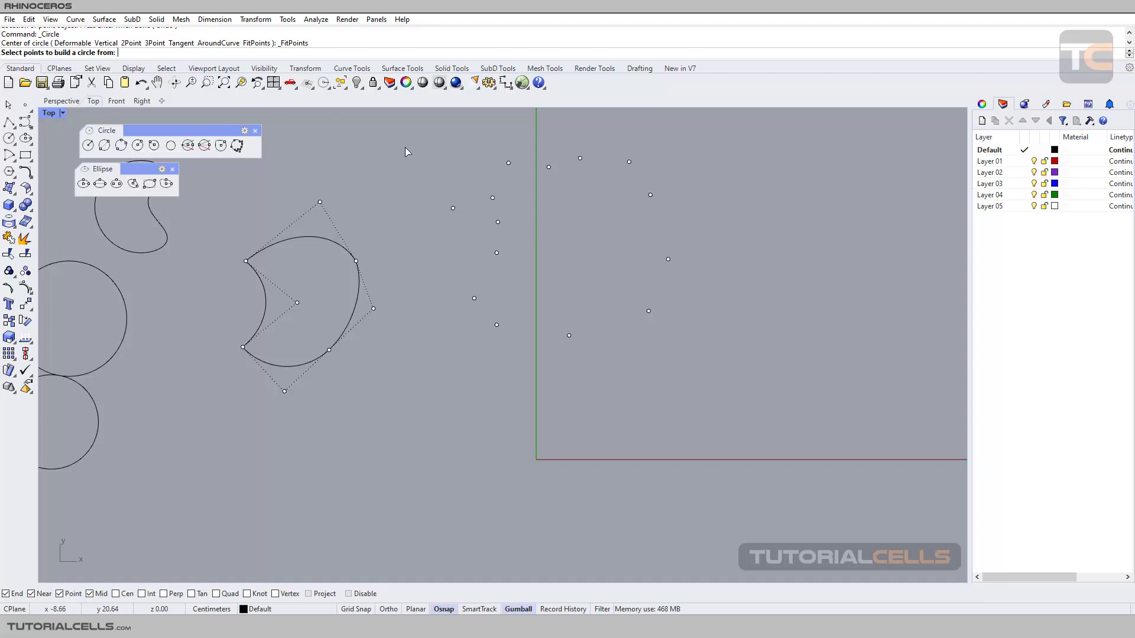
left_click_drag(419, 136, 691, 411)
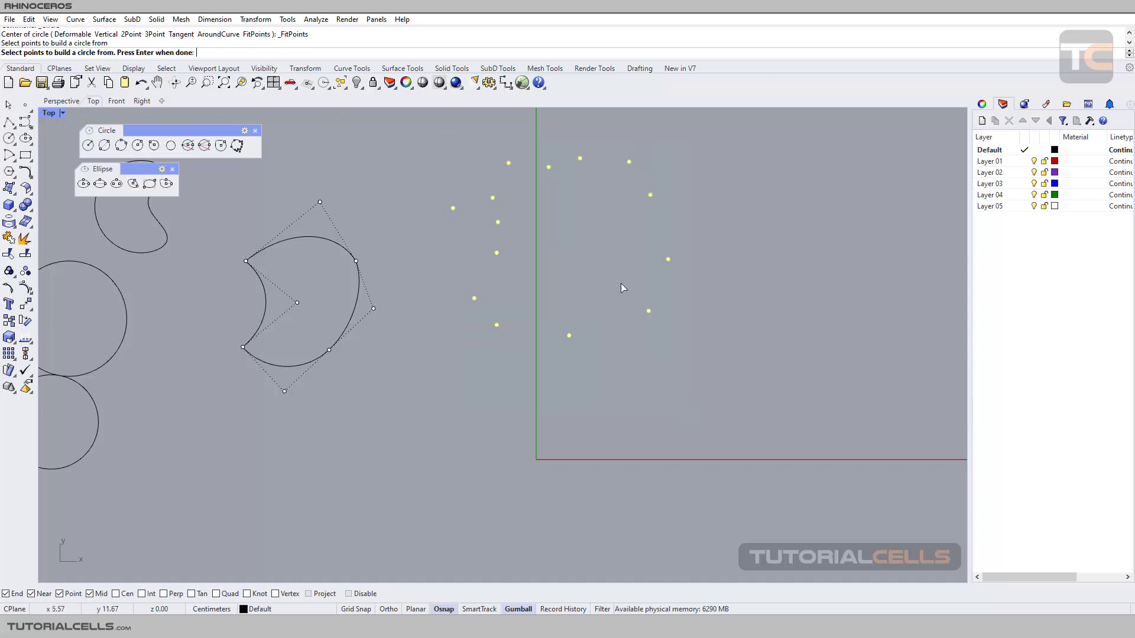
key("Return")
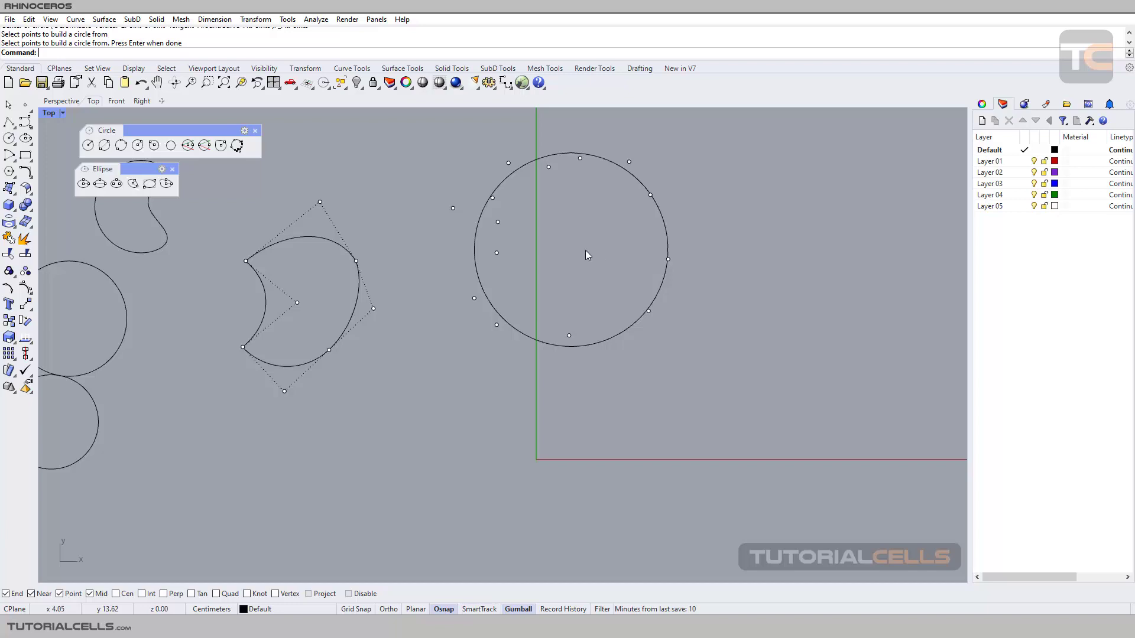
Compare the prompts and options of the centre, three-point and diameter Circle commands without drawing a circle.
scroll(466, 227, "down", 8)
right_click_drag(465, 226, 568, 184)
scroll(483, 257, "up", 8)
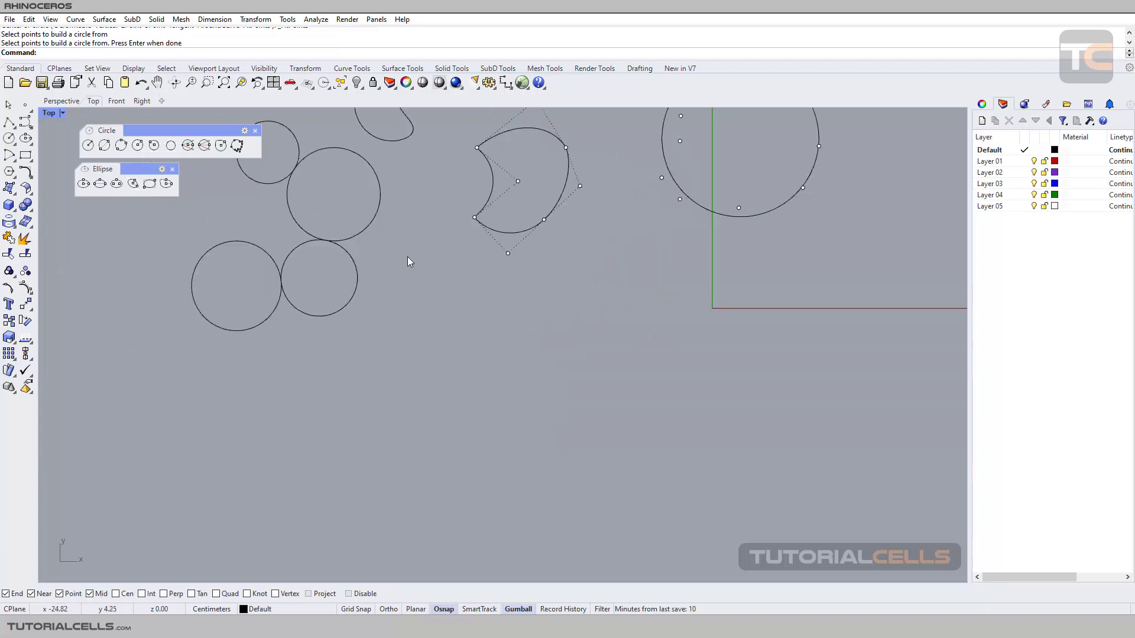
right_click_drag(402, 251, 332, 199)
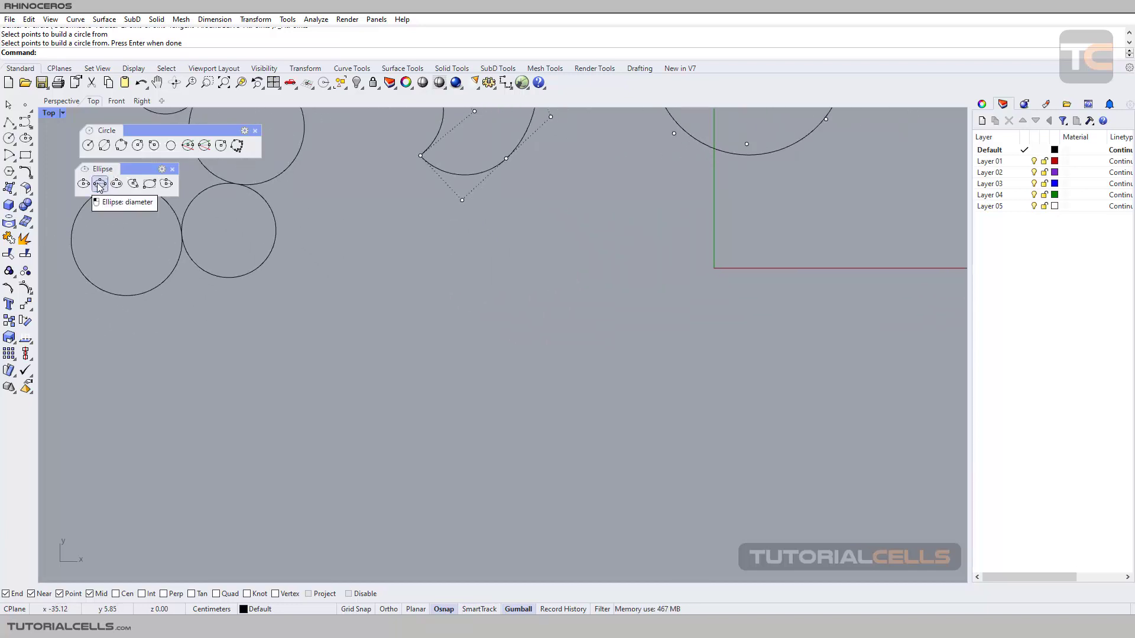
left_click(88, 146)
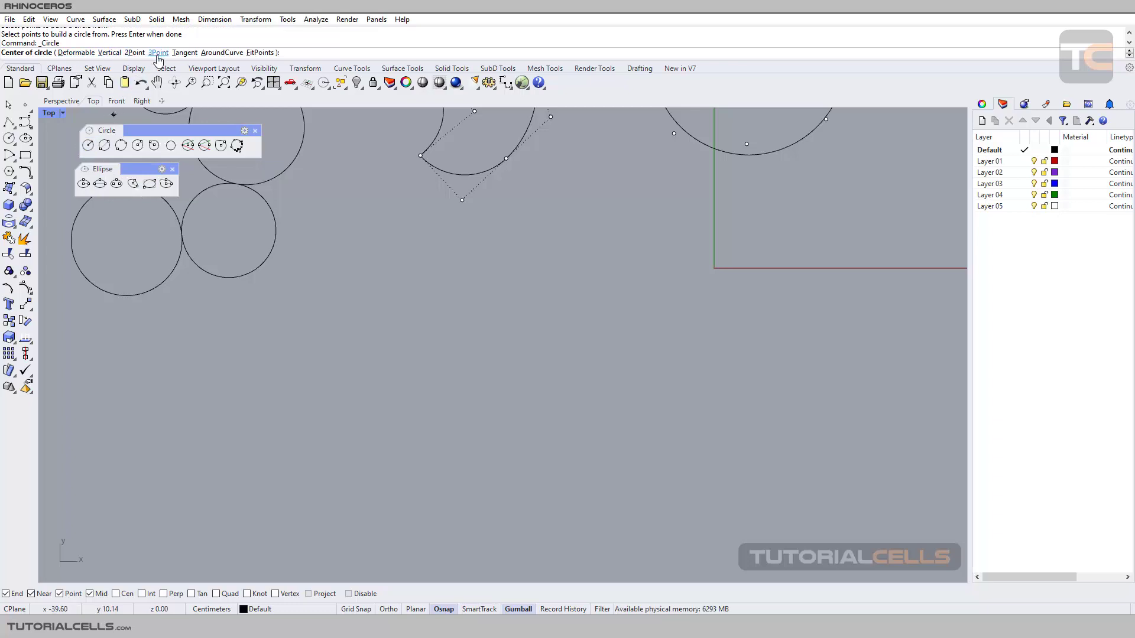
left_click(117, 147)
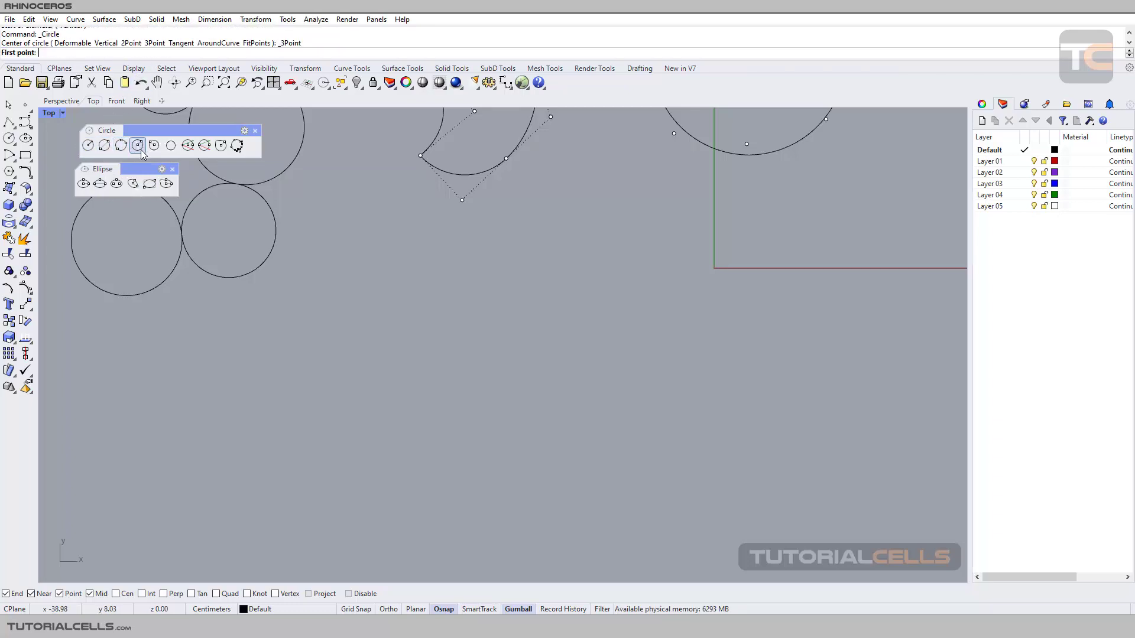
left_click(104, 145)
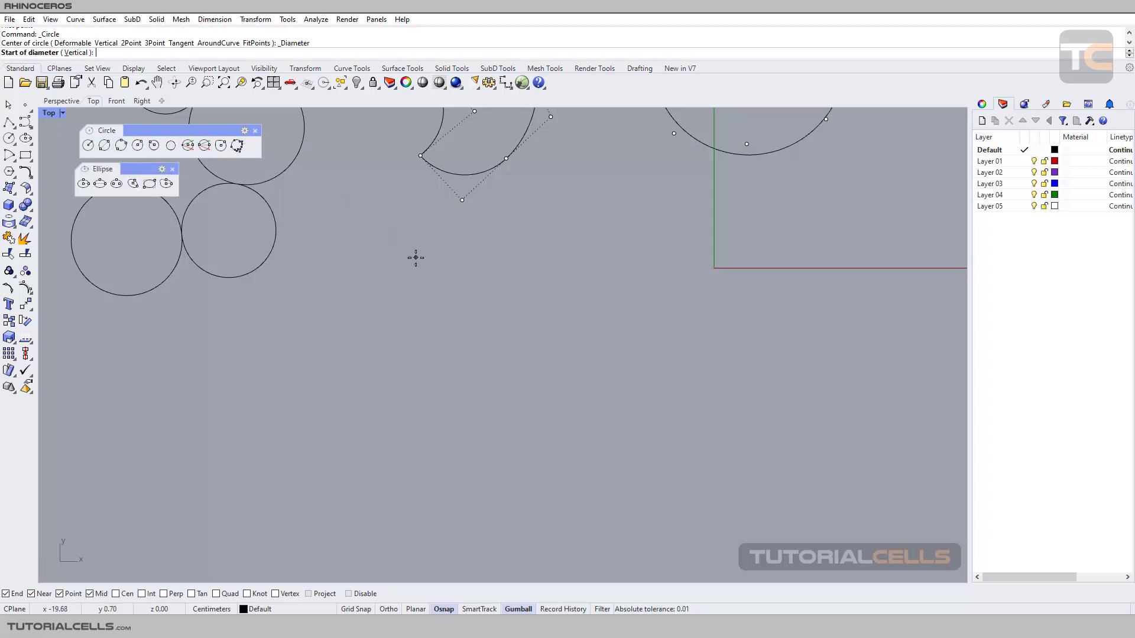
Draw a flat ellipse from its centre in the empty area below the deformed circle, horizontal first axis, second half-axis about 1.5 cm.
left_click(84, 183)
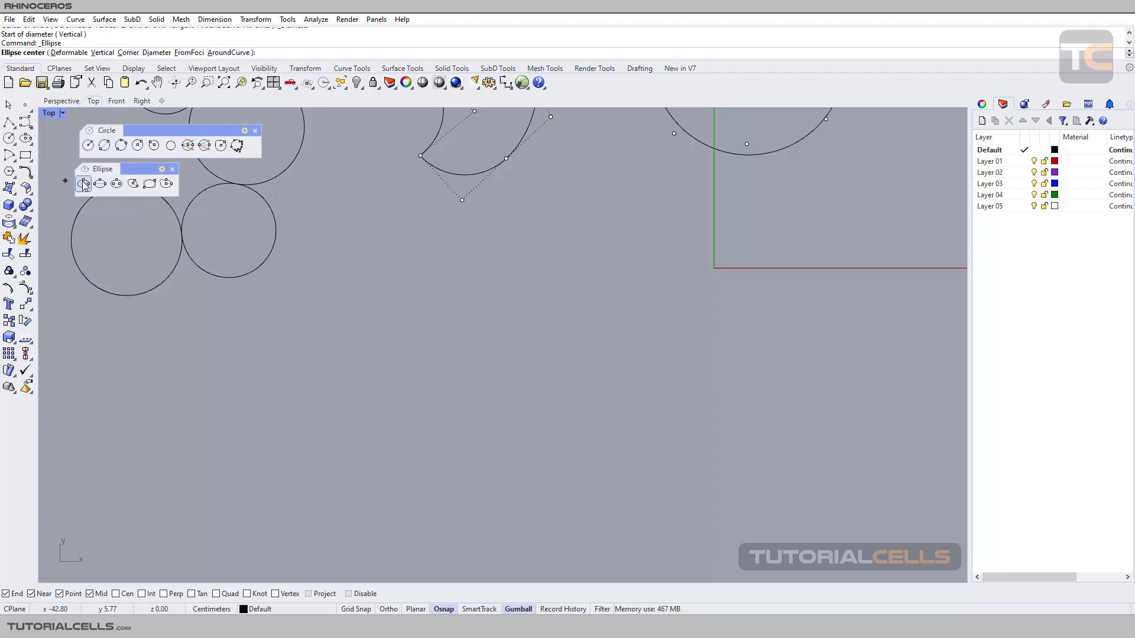
left_click(445, 289)
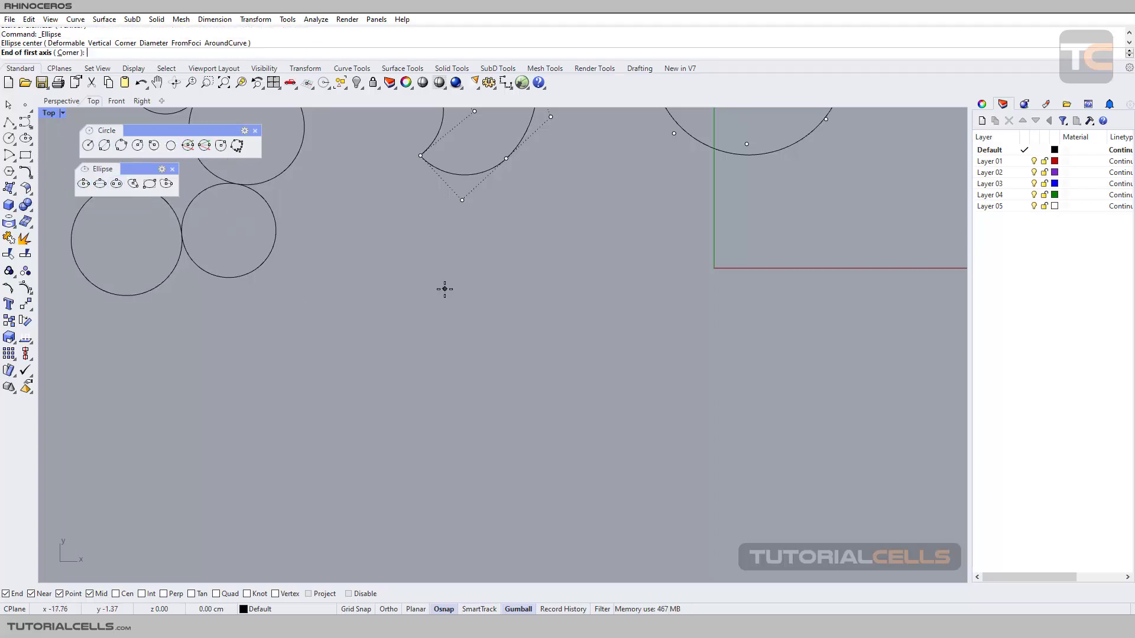
left_click(562, 289)
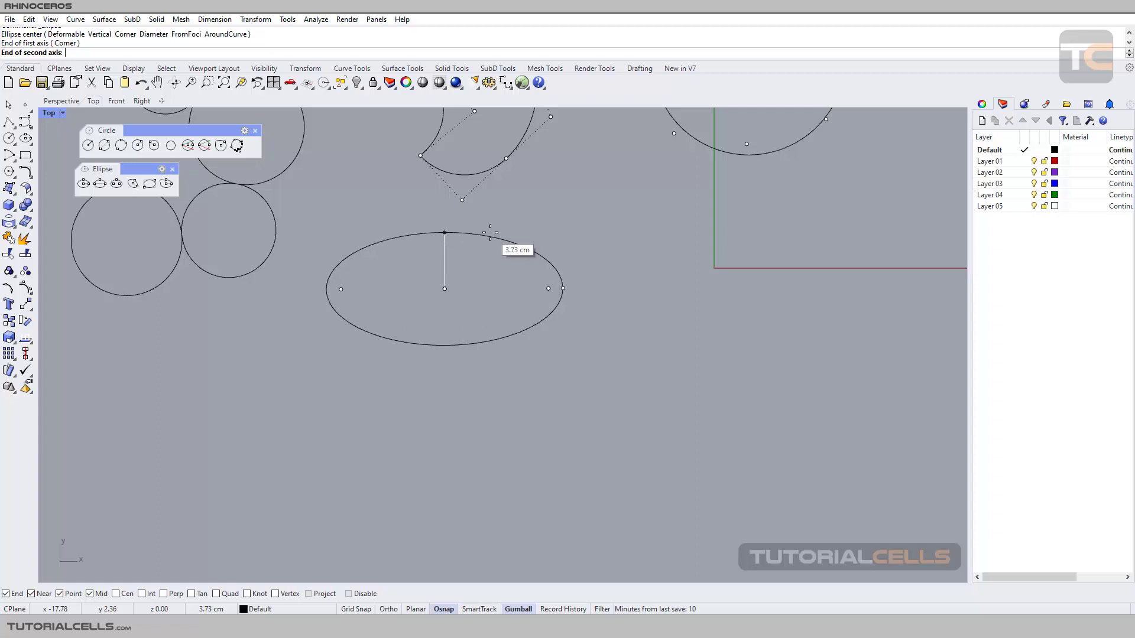
type("10")
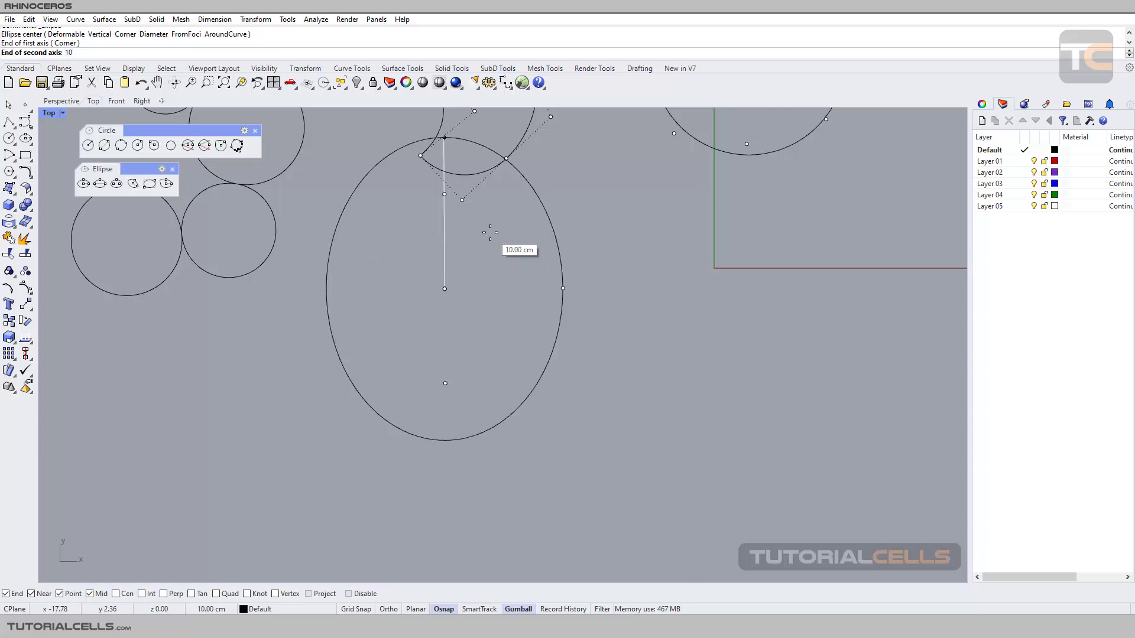
key("BackSpace")
key("BackSpace")
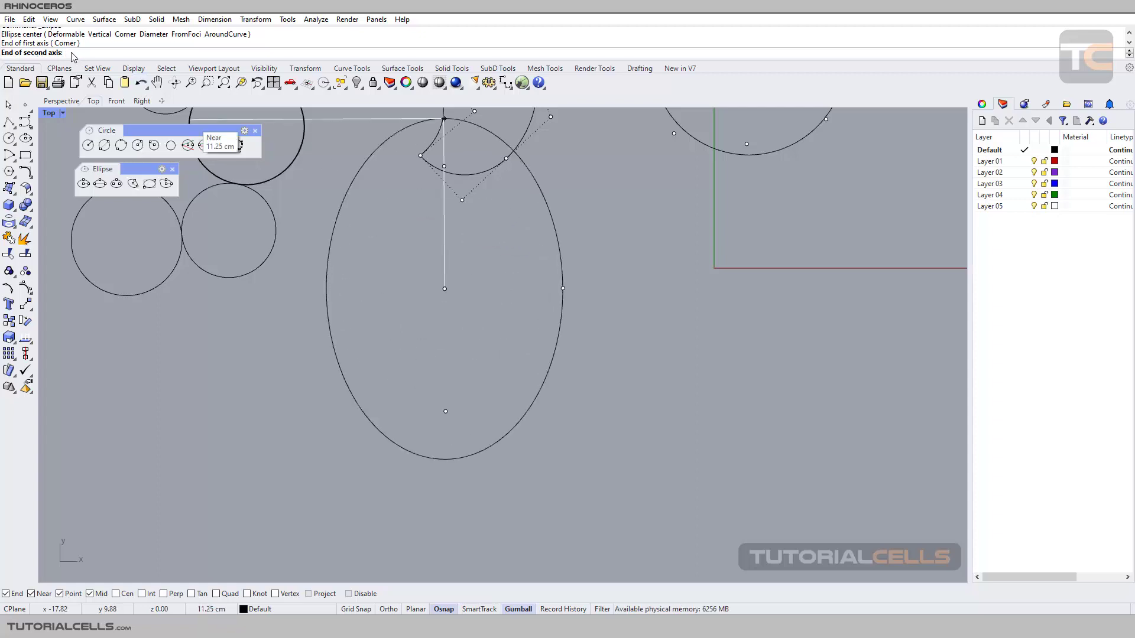
left_click(406, 271)
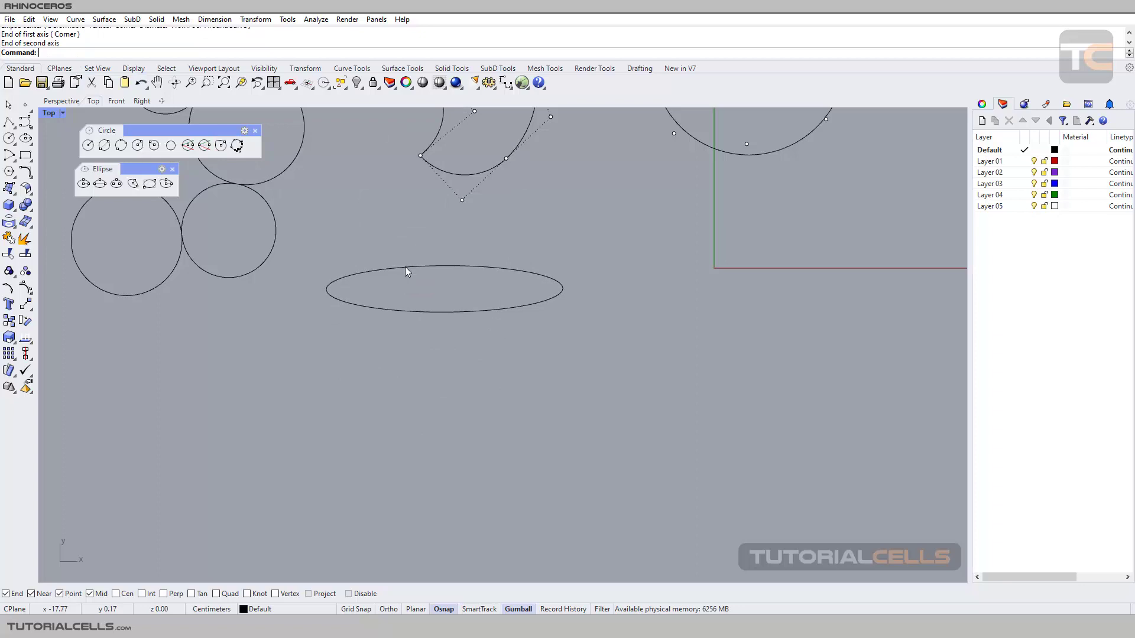
Draw a diameter ellipse below the flat one, with a horizontal first axis and a second half-axis of about 2.25 cm.
left_click(100, 183)
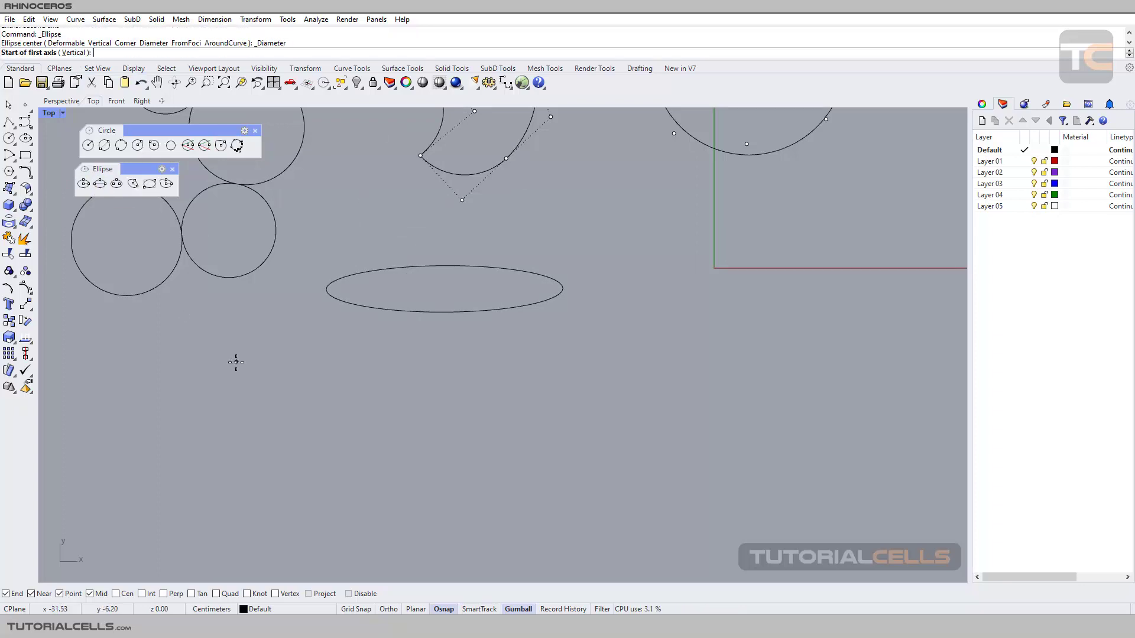
left_click(342, 373)
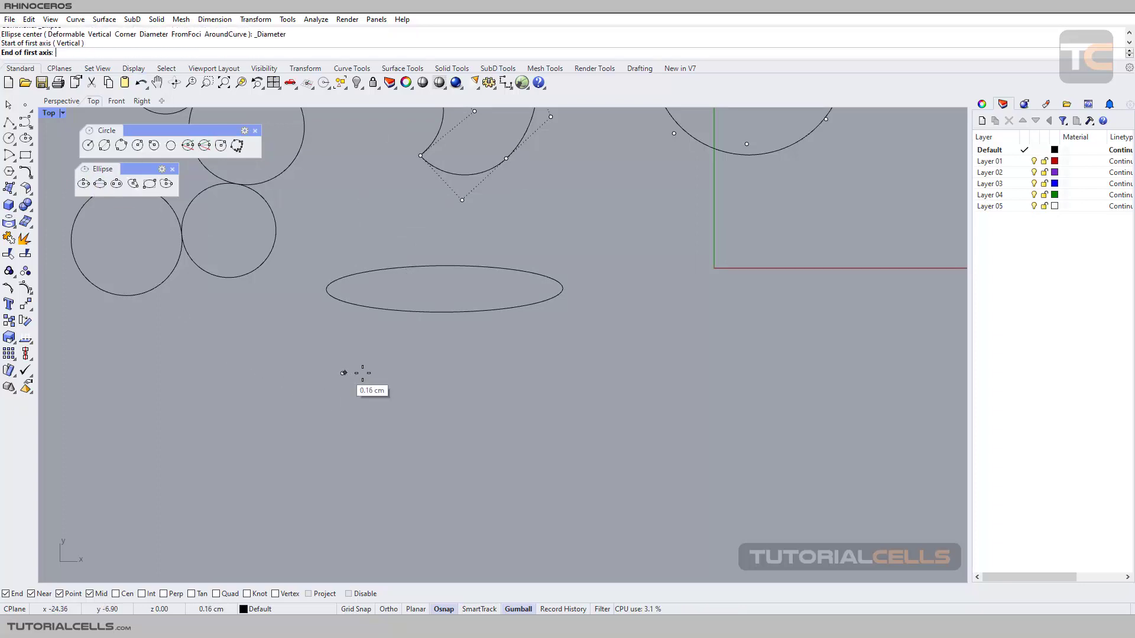
left_click(543, 373)
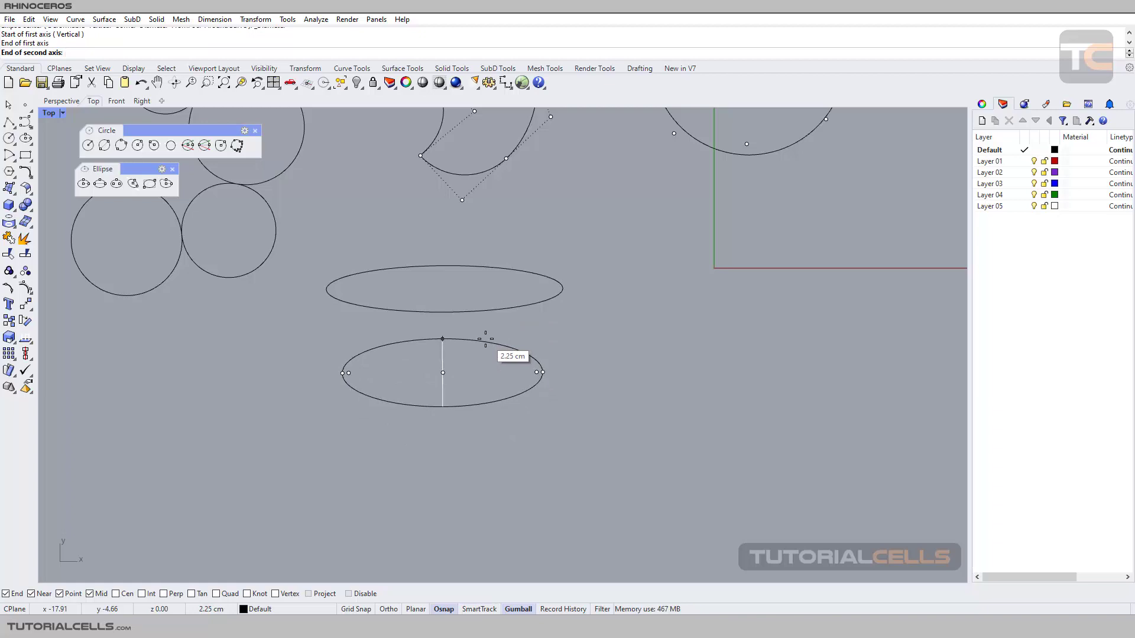
left_click(485, 339)
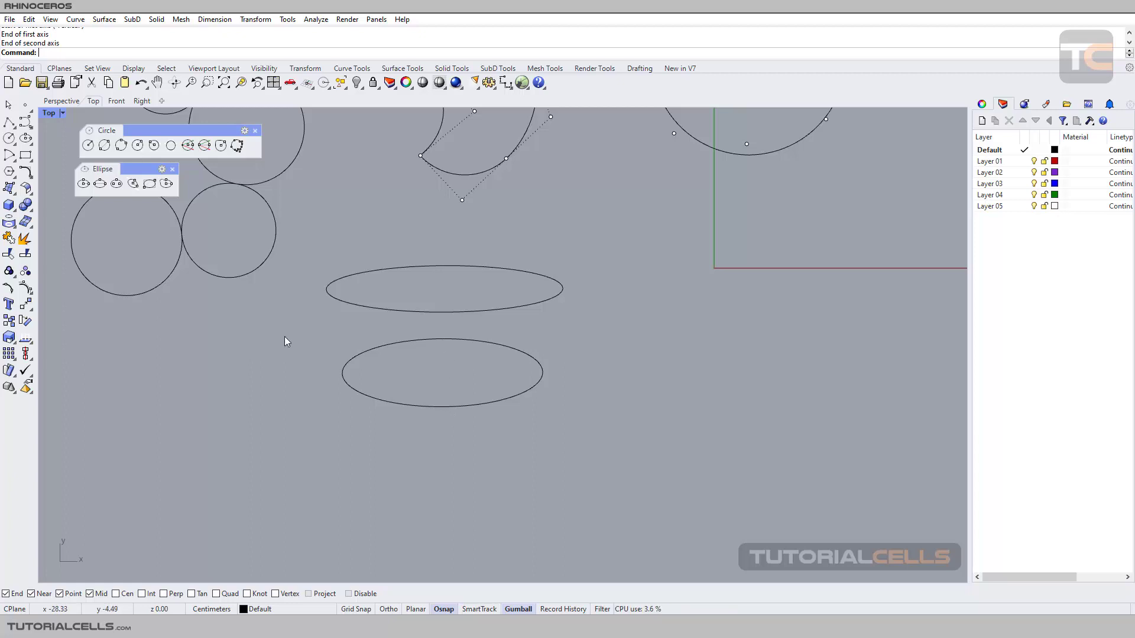
Mark the foci of the lower ellipse and delete the line connecting the two focus points.
right_click_drag(285, 335, 341, 312)
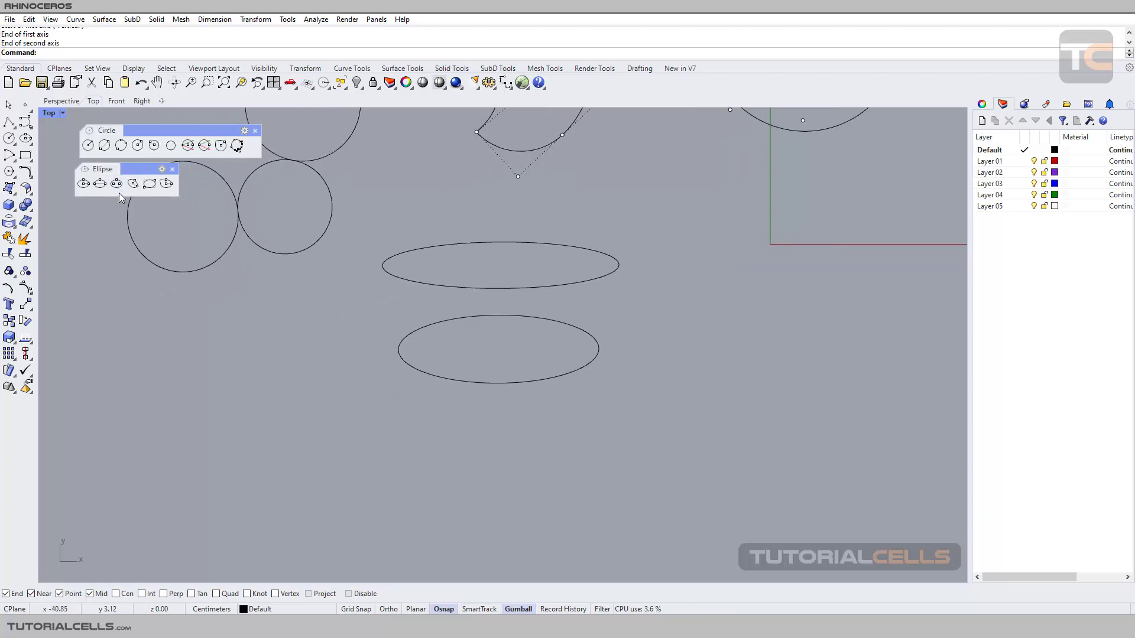
left_click(437, 326)
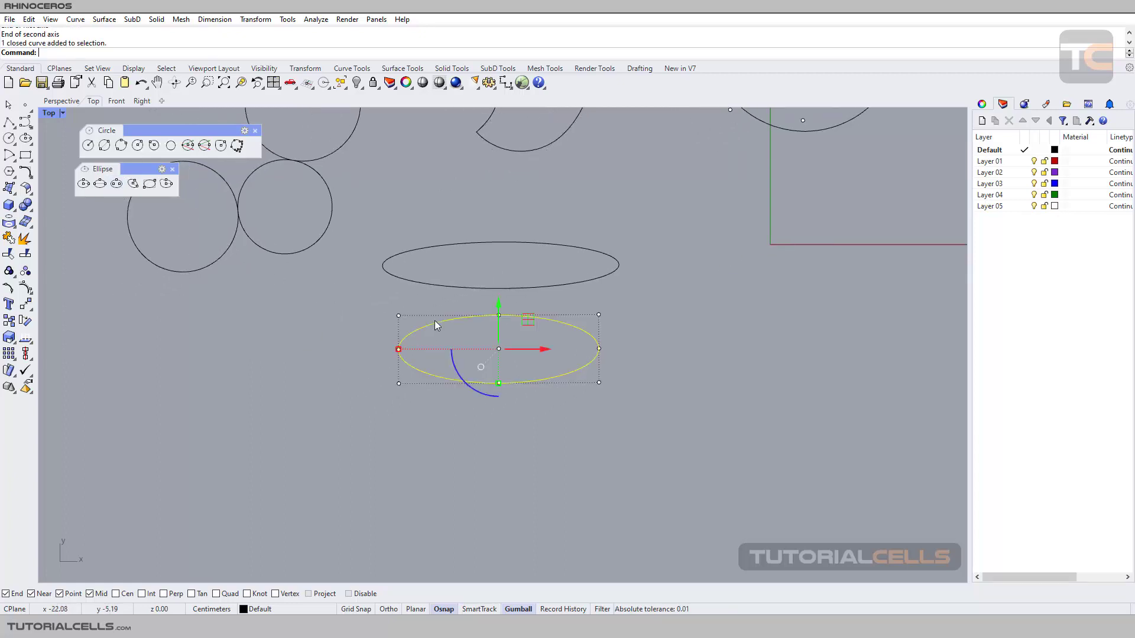
left_click(30, 111)
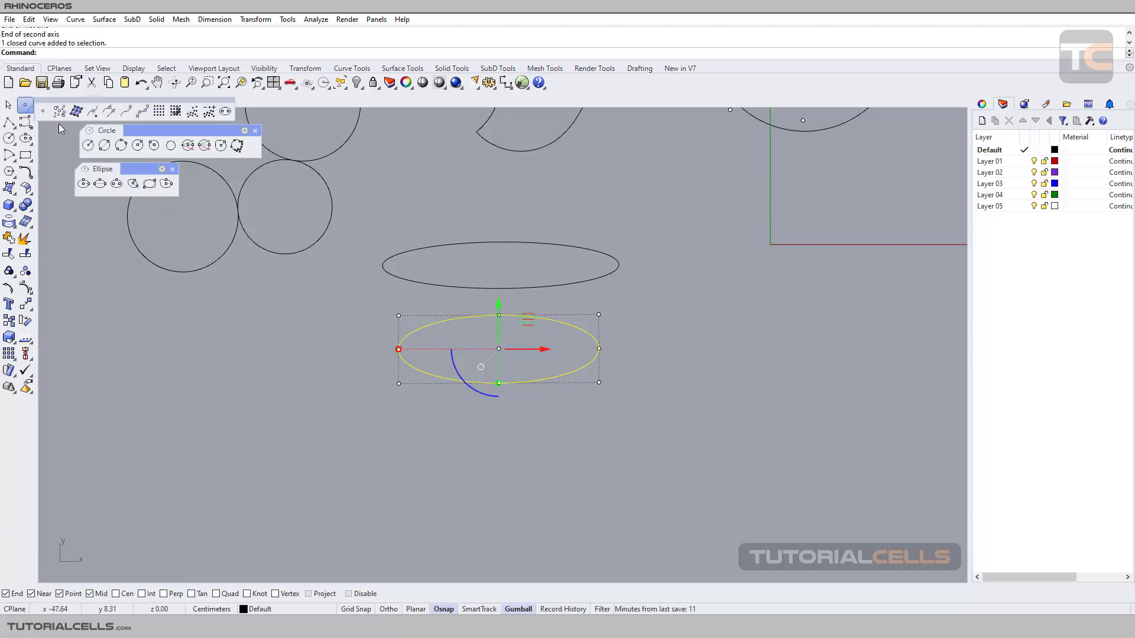
left_click(225, 112)
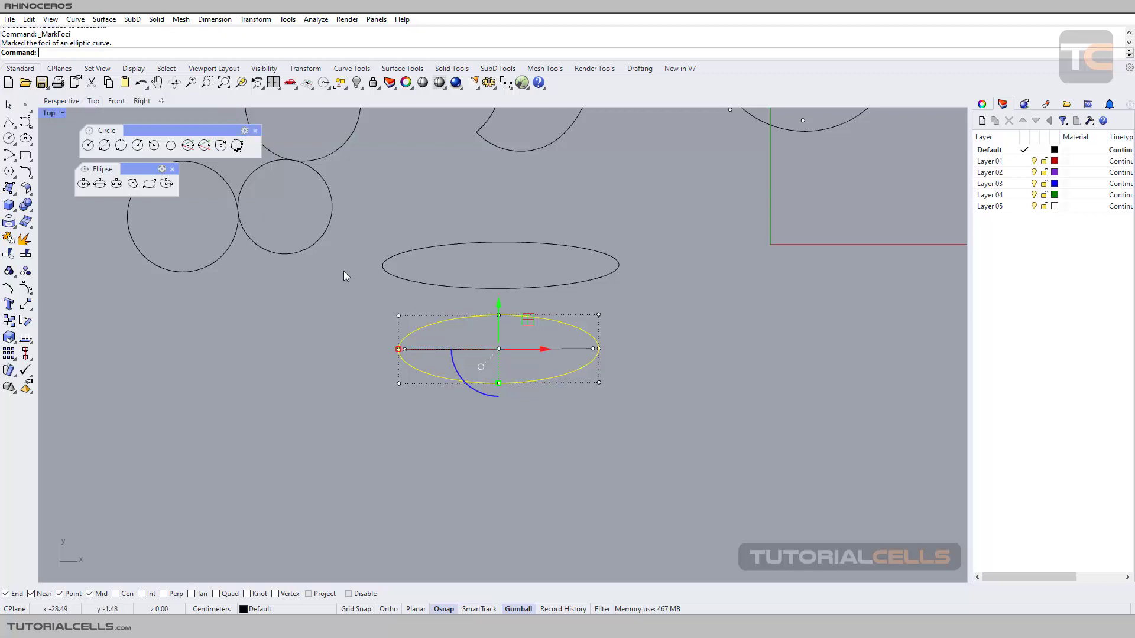
left_click(364, 340)
scroll(472, 354, "up", 2)
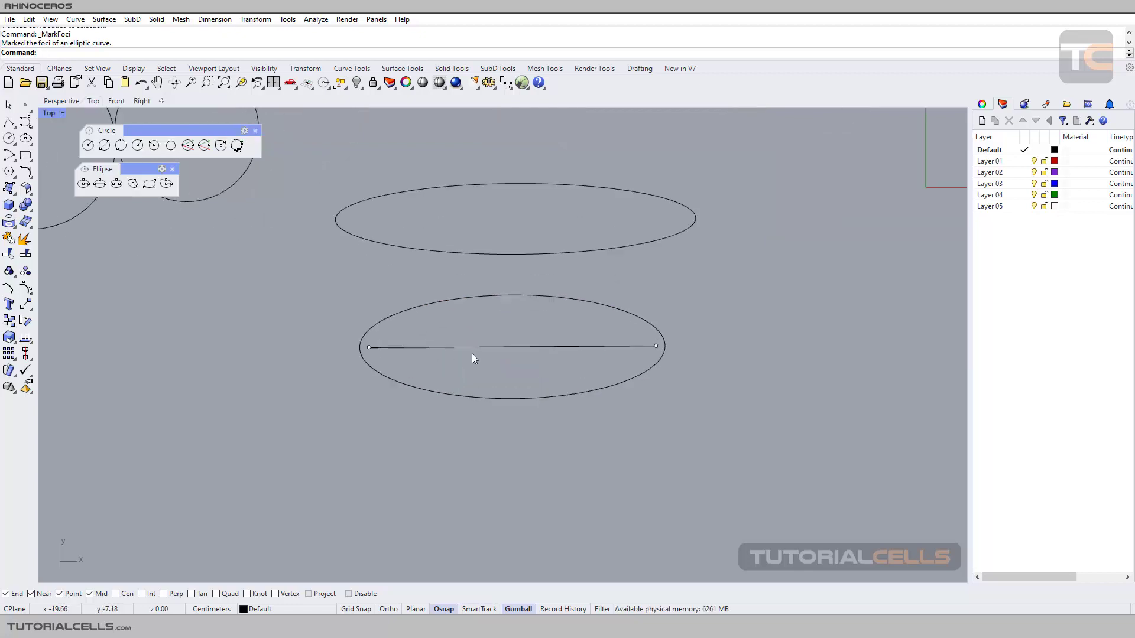
left_click(391, 347)
key("Delete")
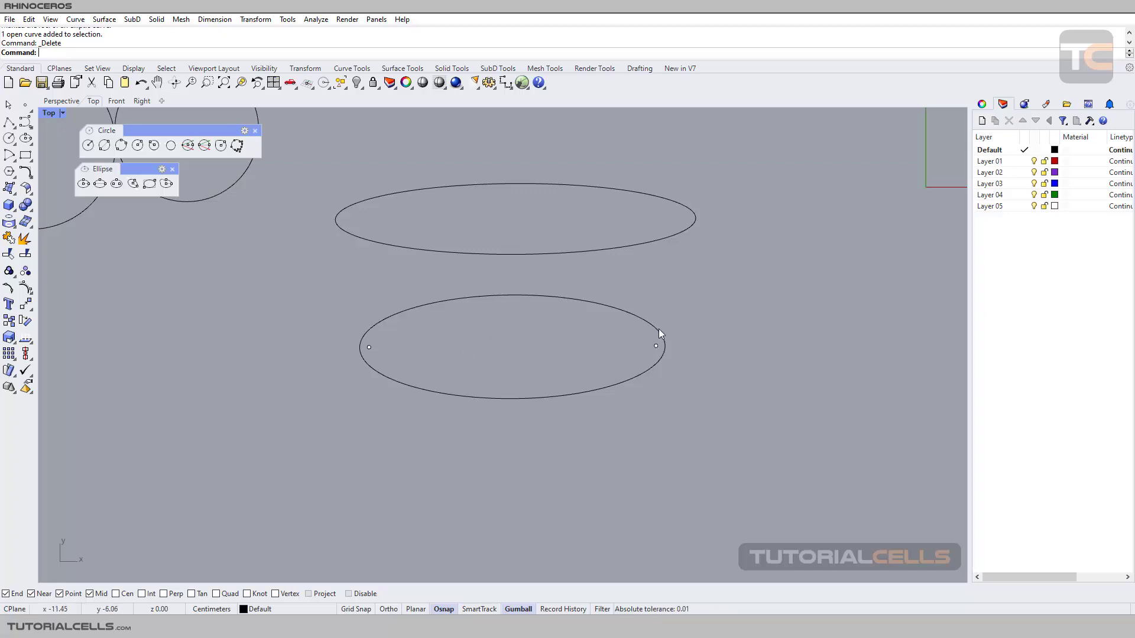
Draw an ellipse from two foci to the left of the lower ellipse, with MarkFoci set to Yes.
scroll(660, 334, "down", 3)
left_click(116, 183)
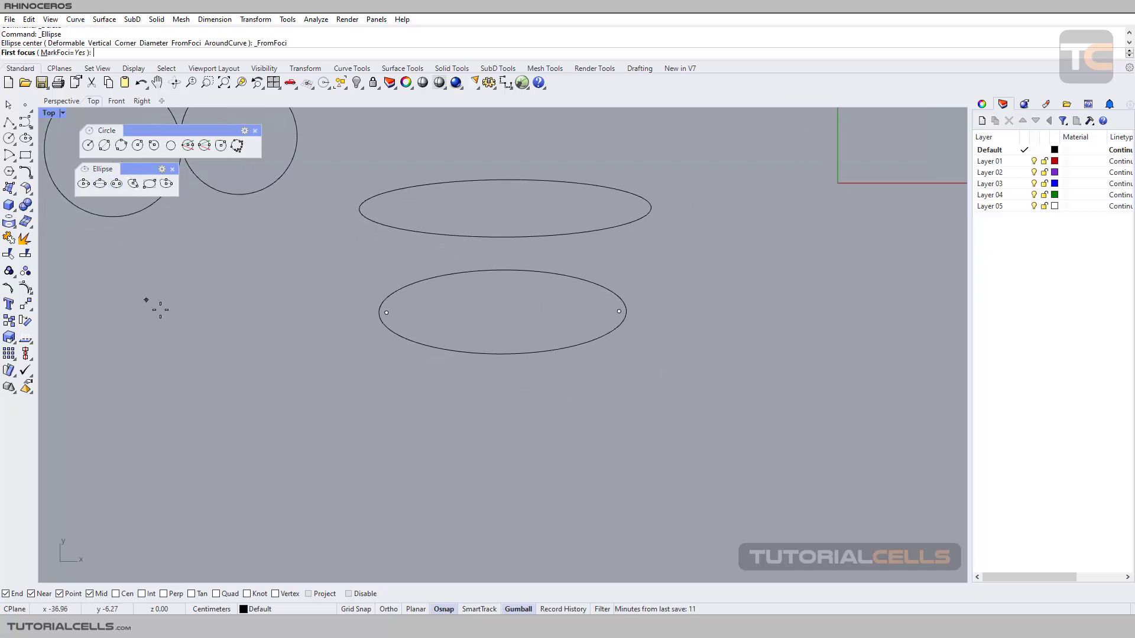
left_click(179, 314)
left_click(329, 311)
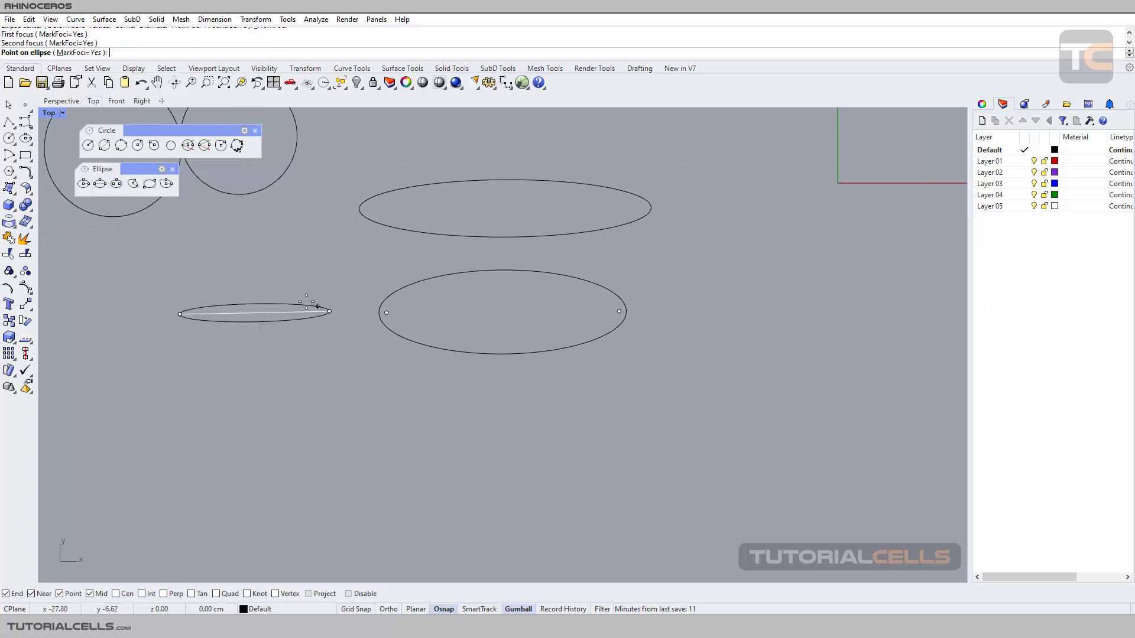
left_click(271, 261)
In the Perspective view, pull one control point of the central circle in the tangent cluster straight up to form a tall peak.
right_click_drag(178, 266, 303, 245)
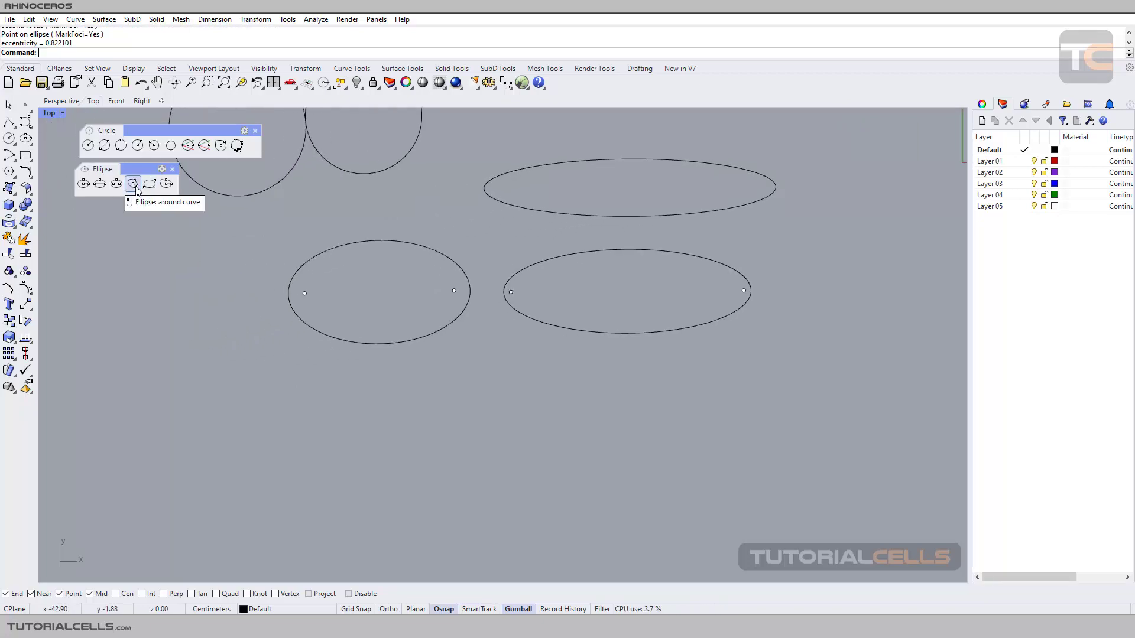
left_click(135, 187)
left_click(62, 102)
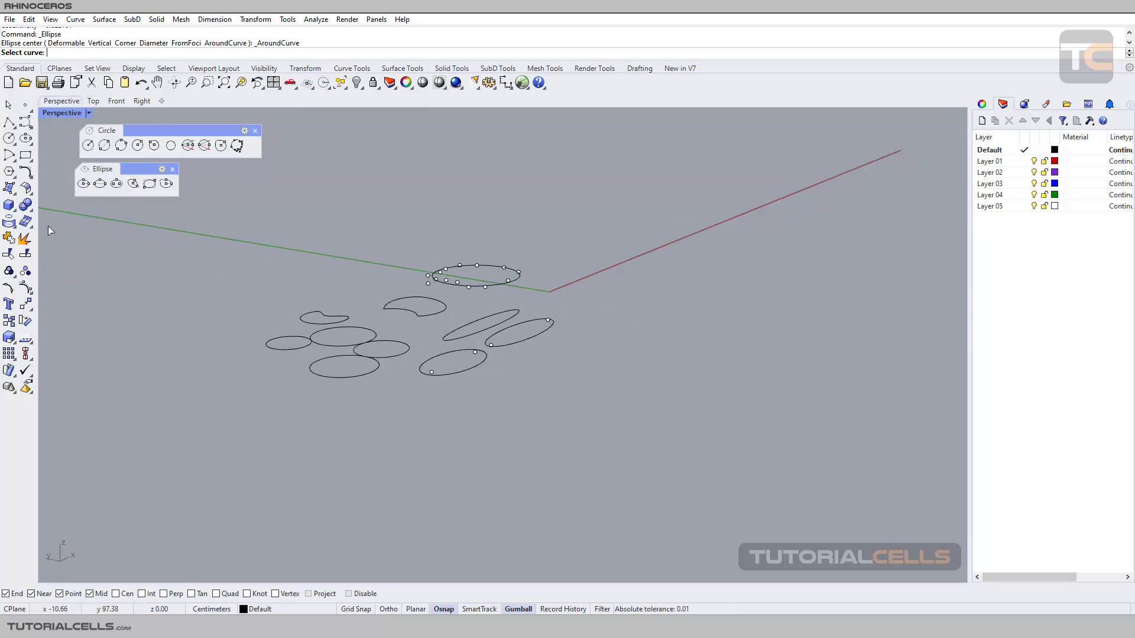
key("Escape")
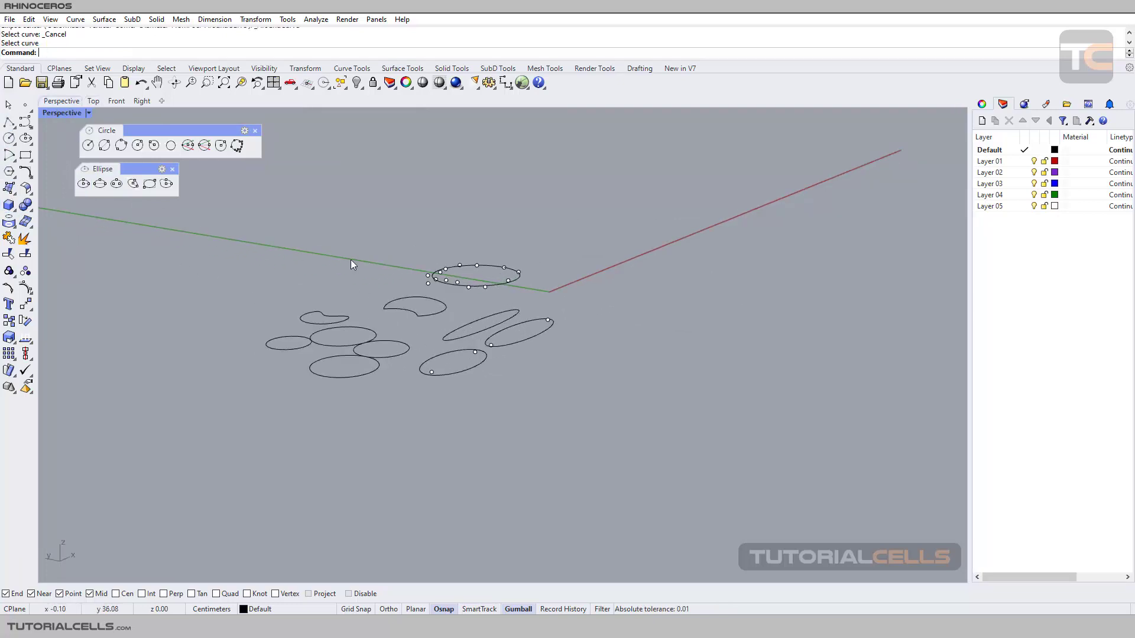
left_click(372, 336)
left_click_drag(368, 330, 370, 209)
scroll(370, 303, "up", 5)
left_click(353, 310)
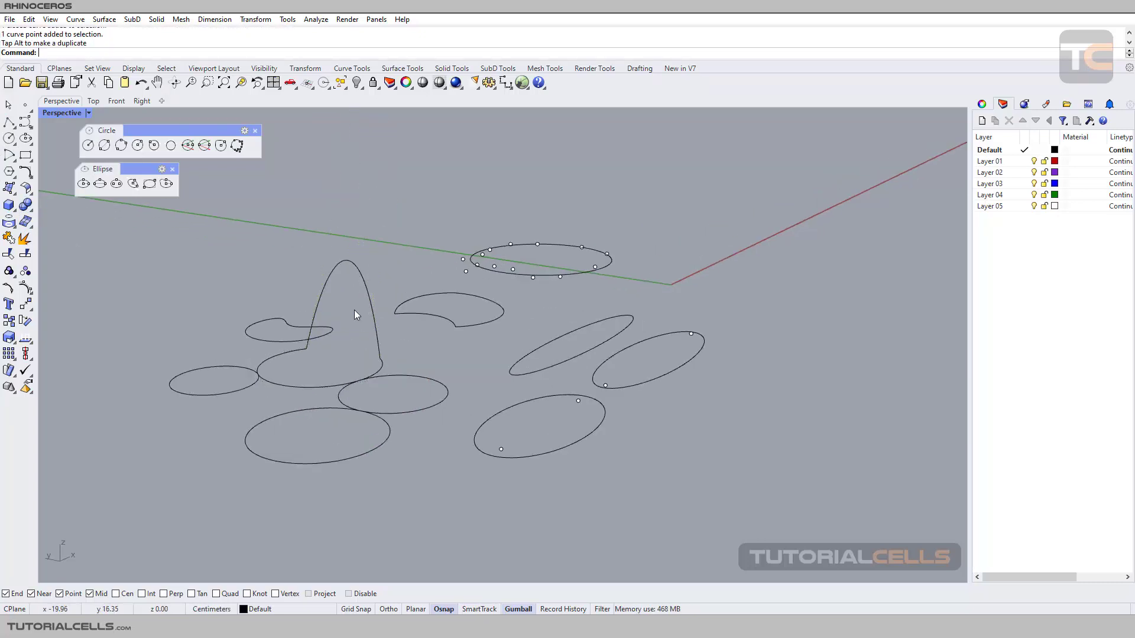
In the Perspective view, draw an around-curve ellipse centred at the tall peak's tip, with a first half-axis of about 4.2 cm, and select it.
scroll(352, 309, "up", 1)
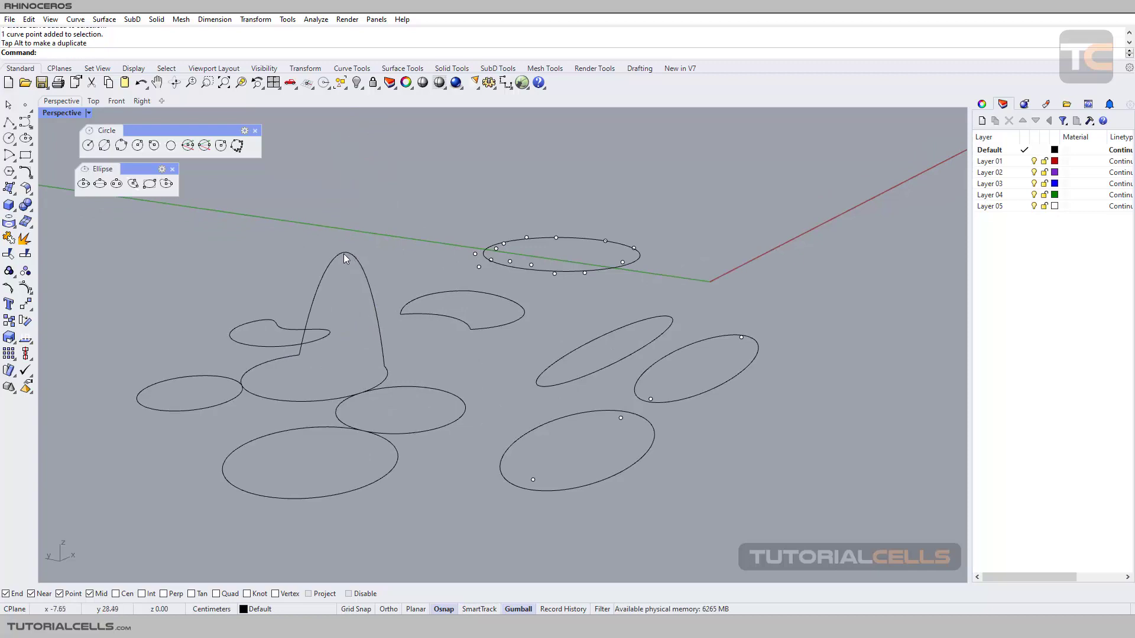
scroll(346, 255, "up", 2)
right_click_drag(350, 266, 187, 199)
left_click(412, 284)
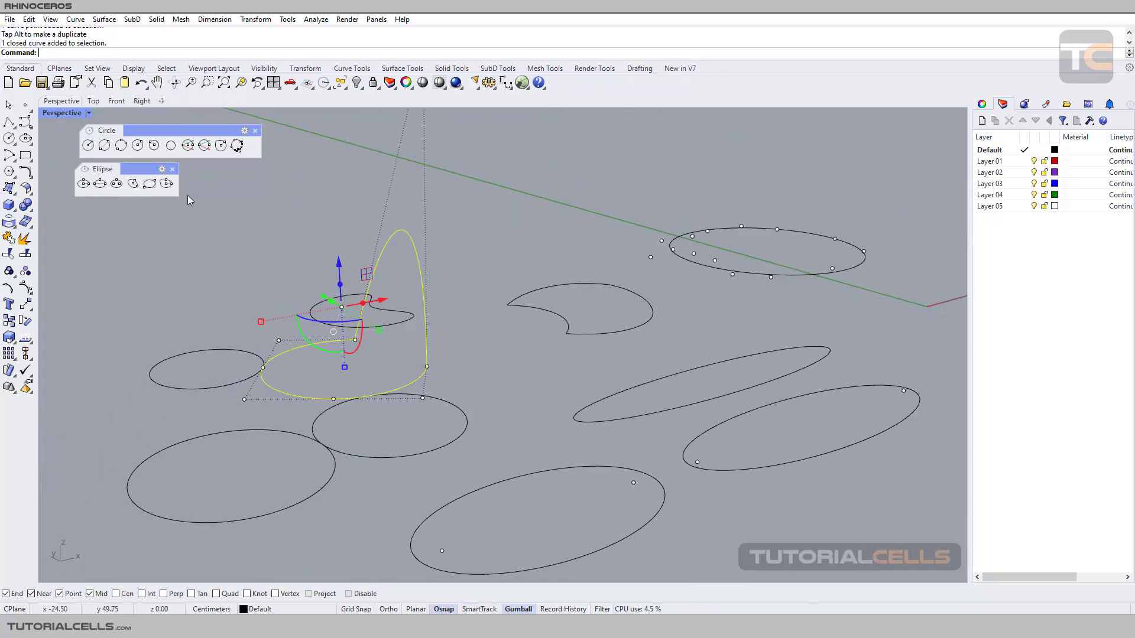
left_click(170, 205)
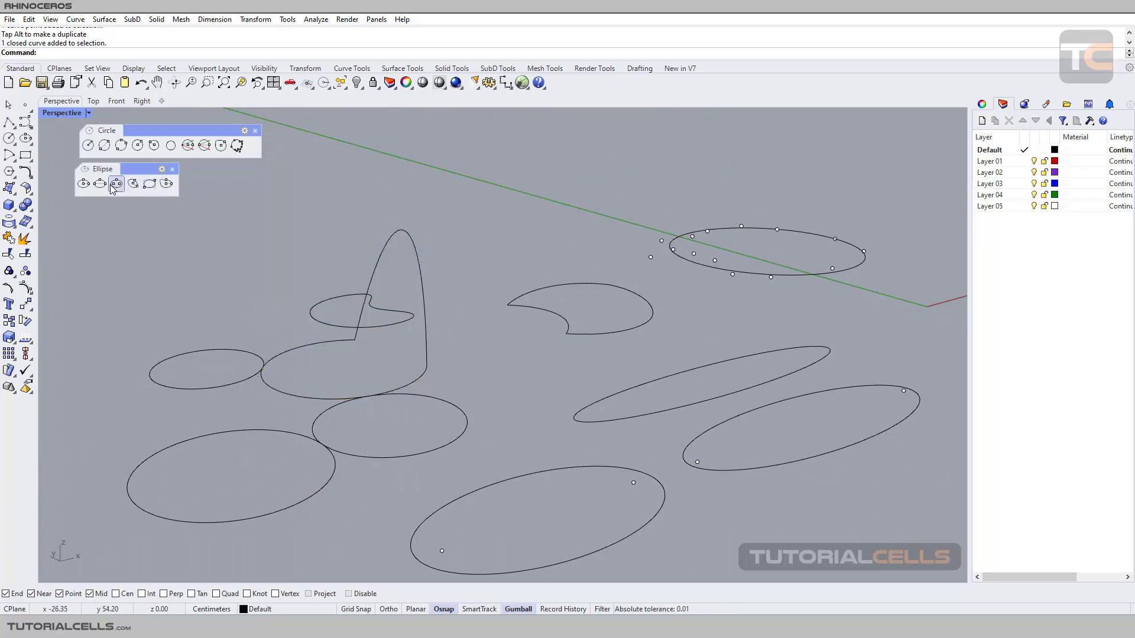
left_click(116, 184)
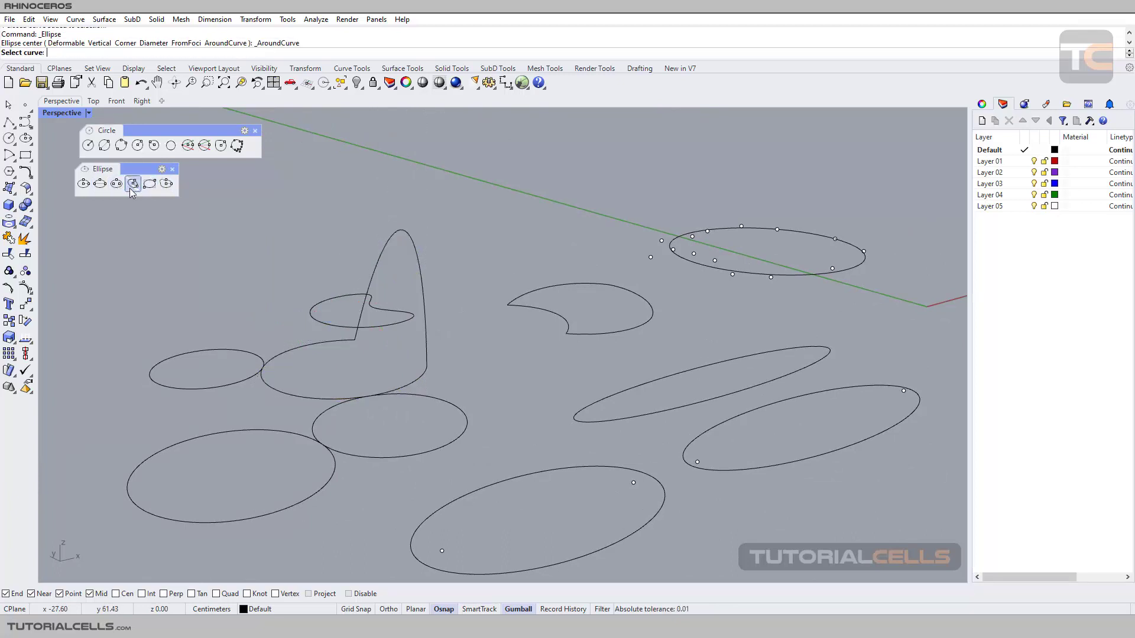
left_click(416, 250)
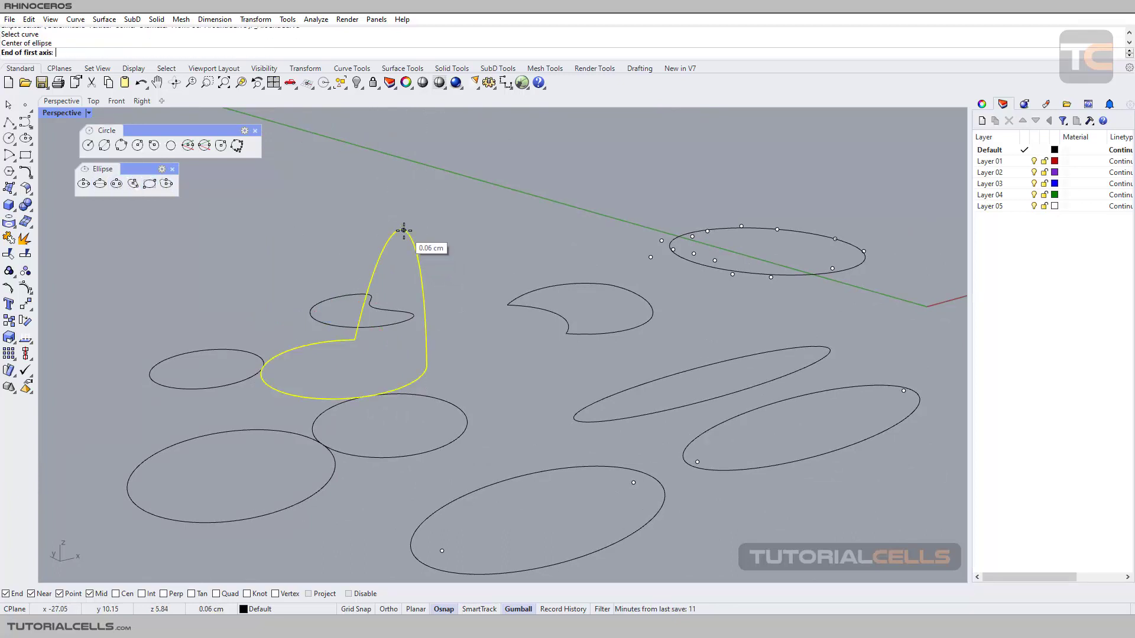
left_click(404, 231)
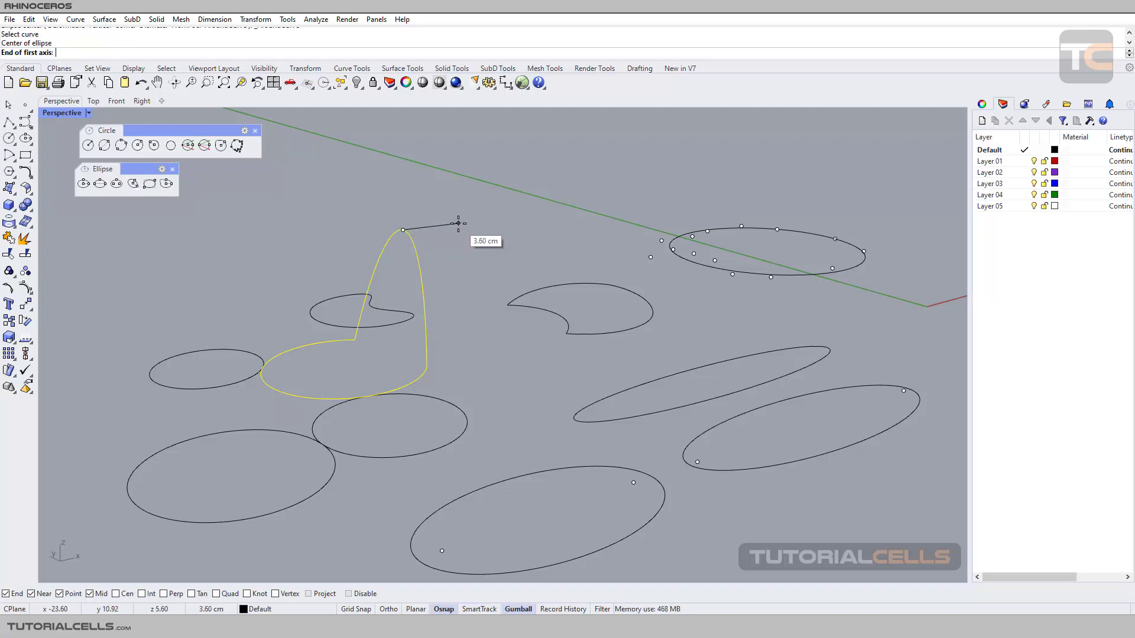
key("shift")
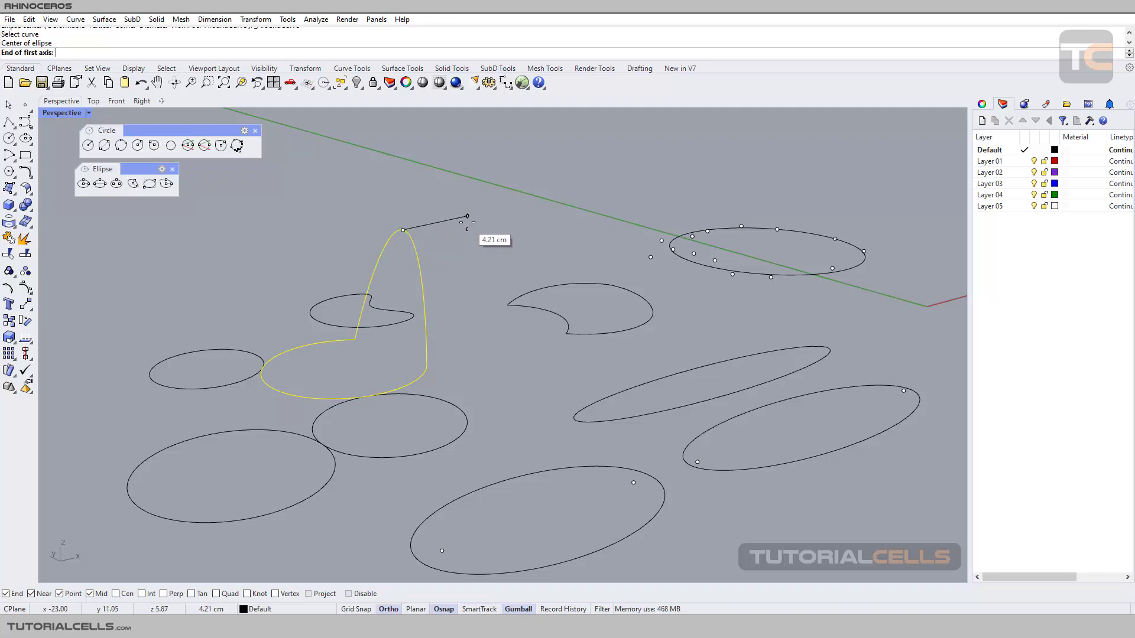
left_click(466, 217)
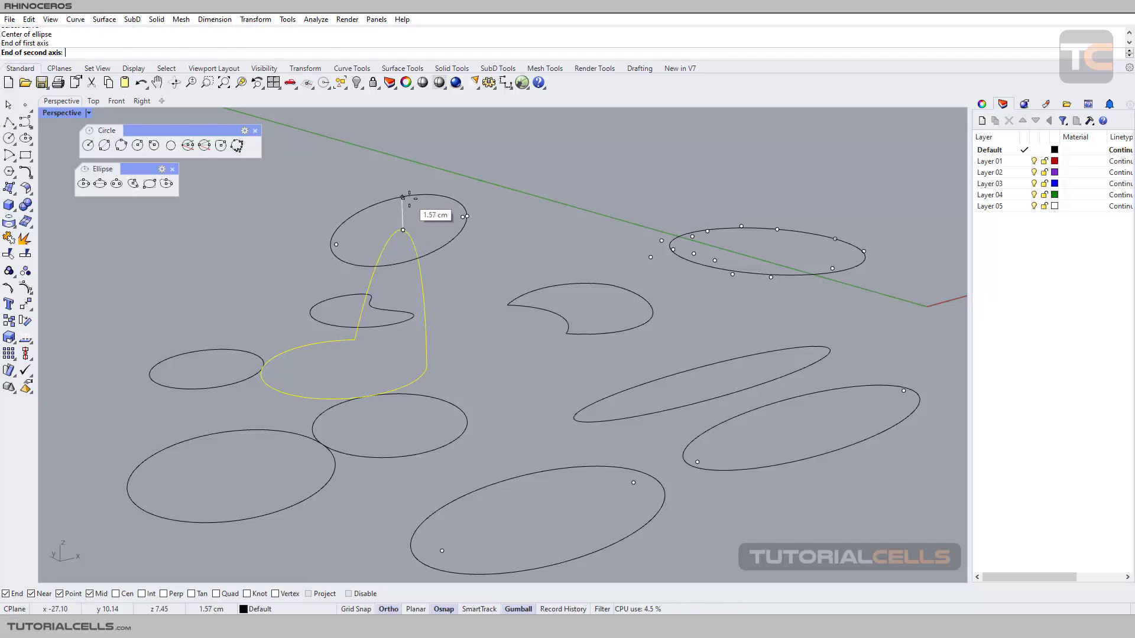
left_click(406, 223)
scroll(384, 228, "up", 3)
left_click(352, 221)
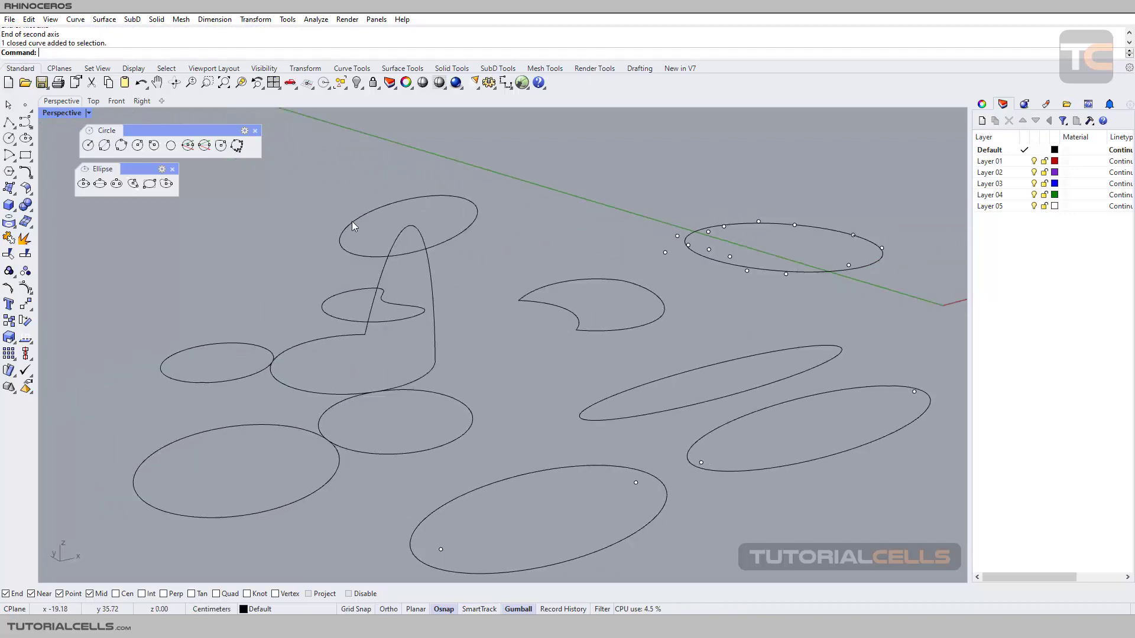
scroll(355, 220, "up", 3)
right_click_drag(358, 222, 462, 264)
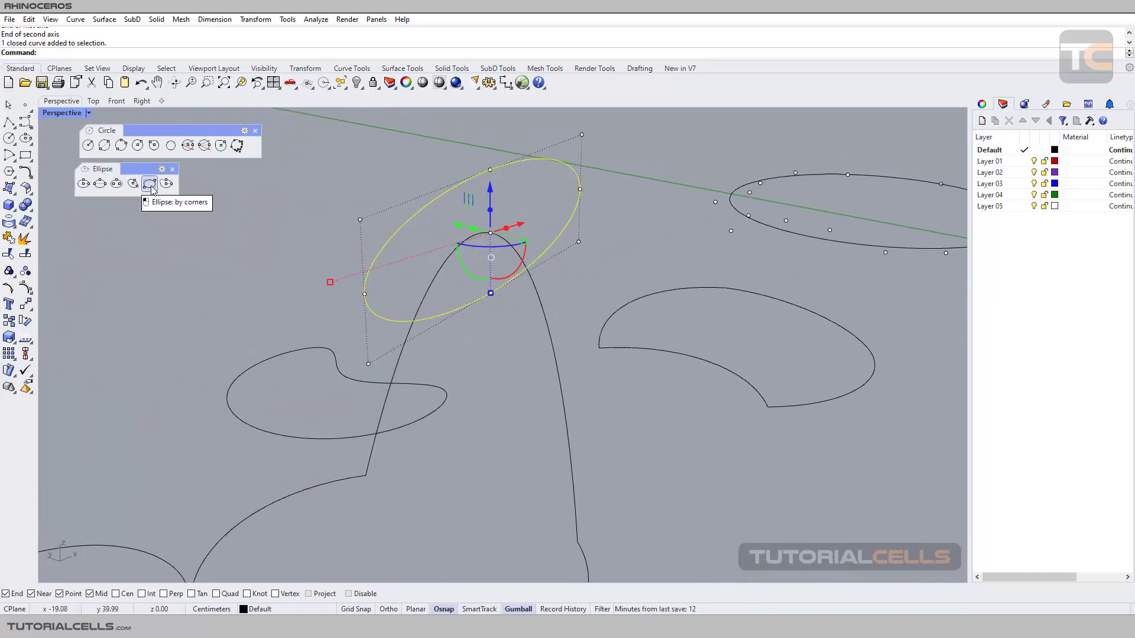
In the Top view, draw a flat ellipse by two opposite corners below the left foci-based ellipse.
left_click(94, 101)
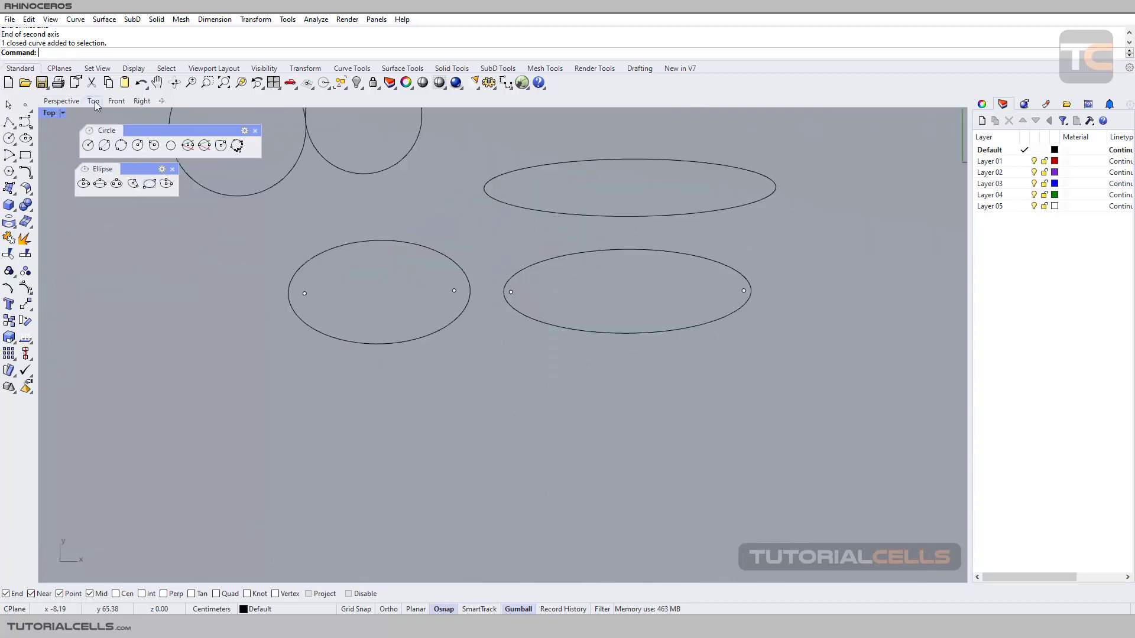
left_click(150, 184)
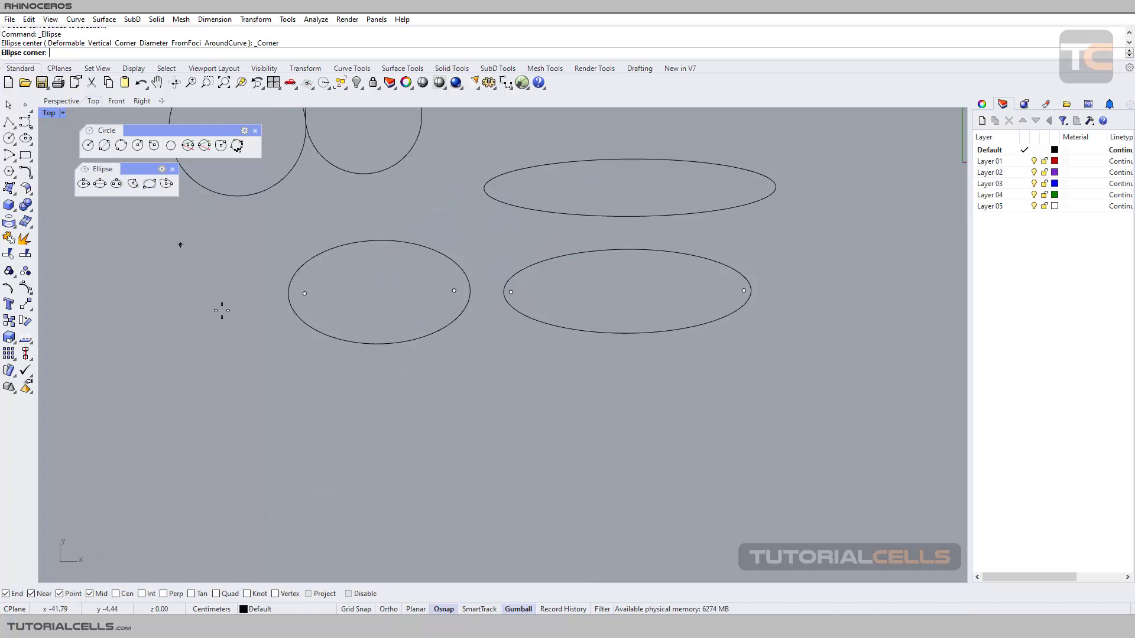
left_click(264, 440)
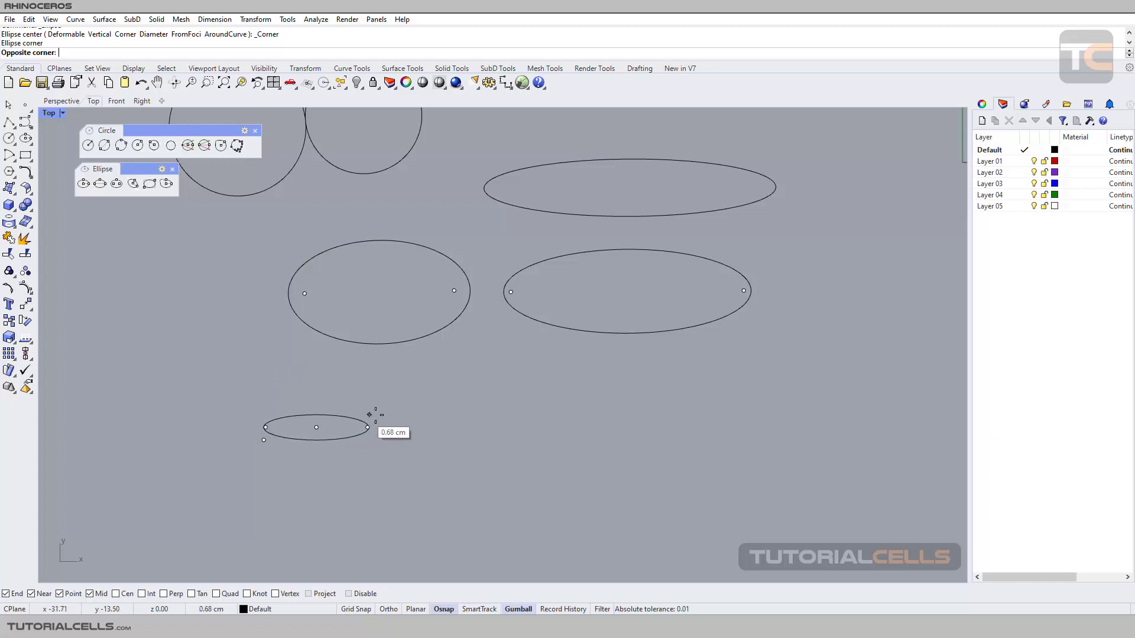
left_click(460, 376)
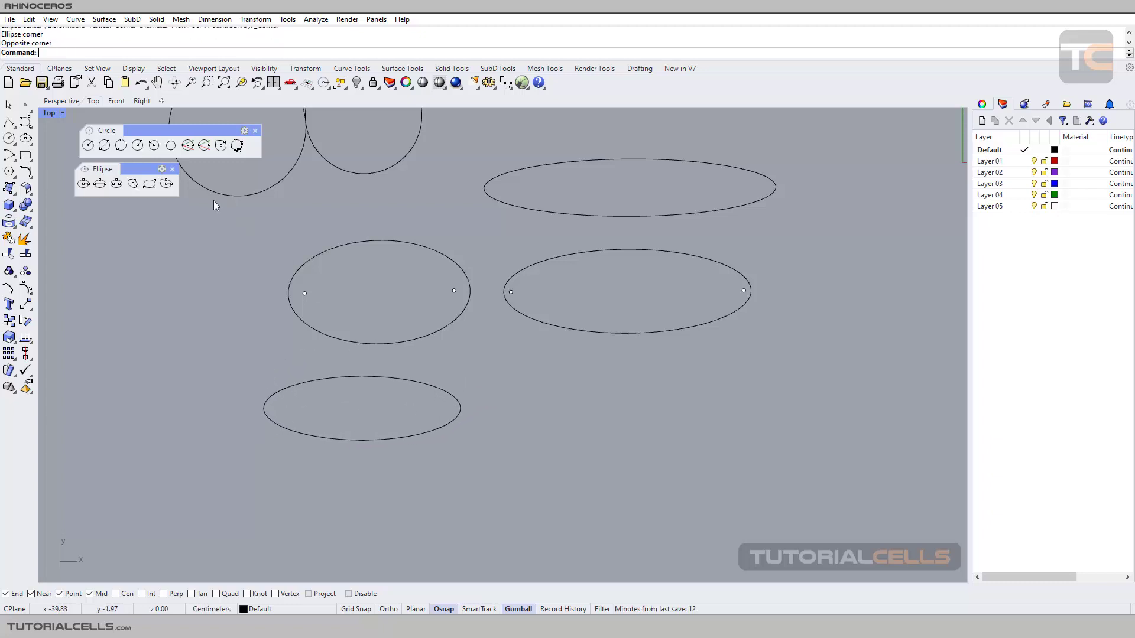
Pull the upper-left control point of the left foci-based ellipse outward, up and to the left.
right_click_drag(299, 254, 381, 241)
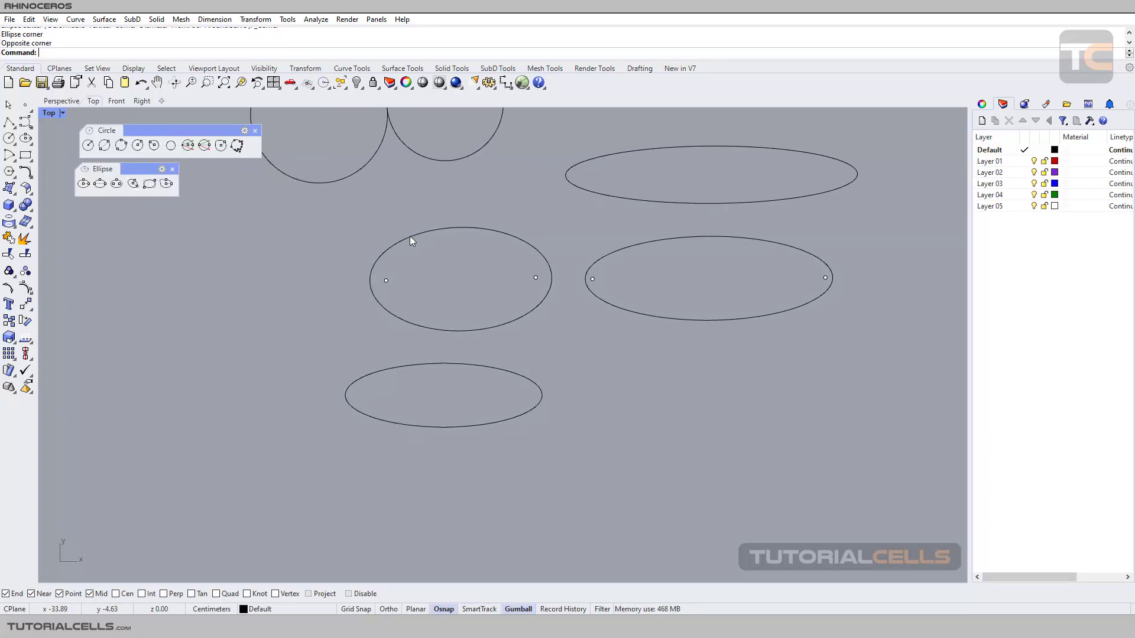
left_click(412, 243)
left_click(370, 229)
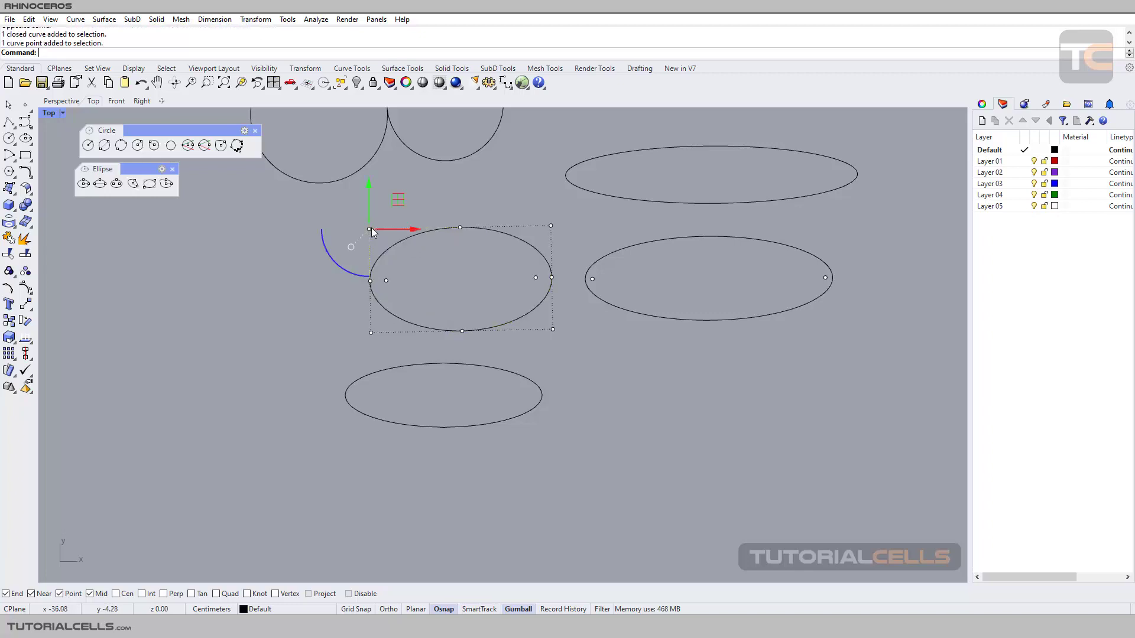
left_click_drag(396, 201, 336, 168)
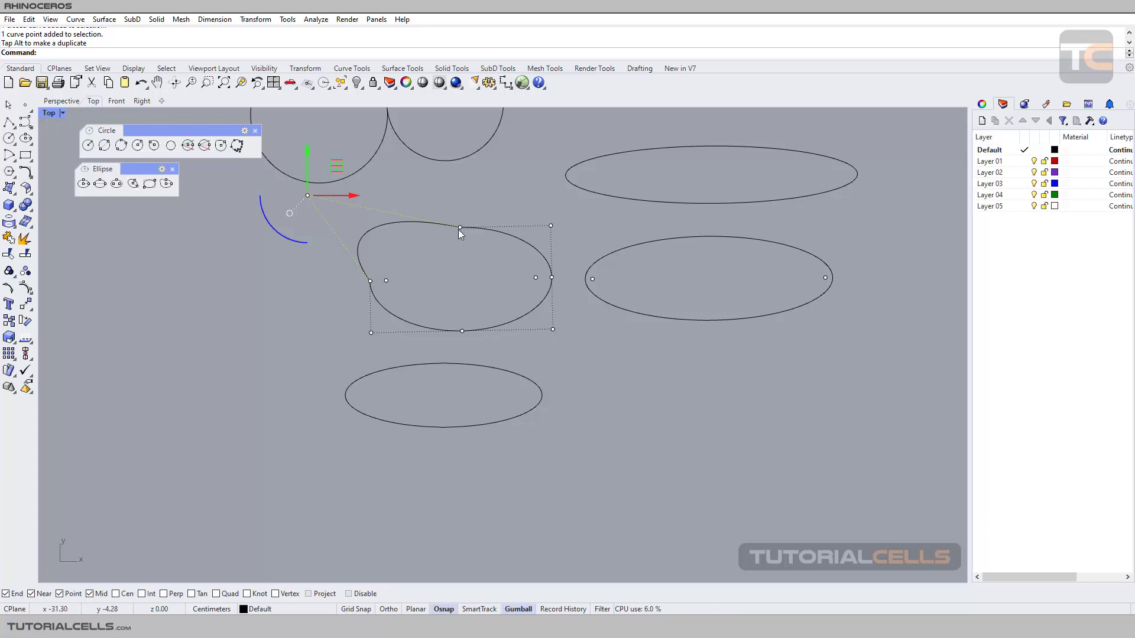
Draw a deformable ellipse with PointCount 12 left of the reshaped one, with a horizontal first axis and a second half-axis of about 3.4 cm.
left_click(168, 185)
left_click(154, 307)
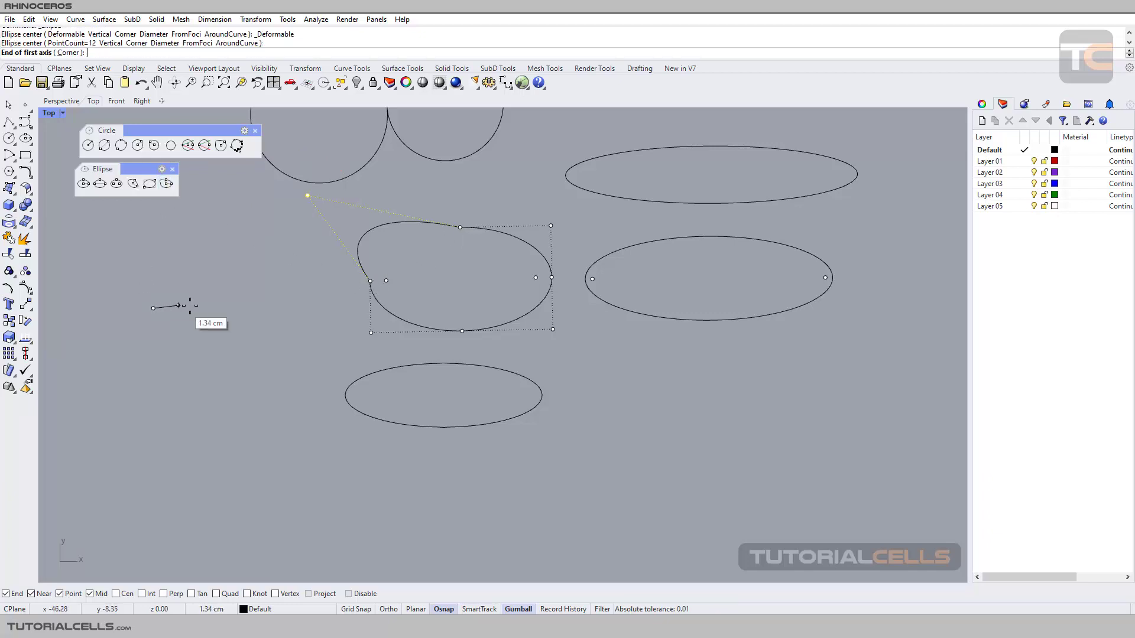
left_click(278, 308)
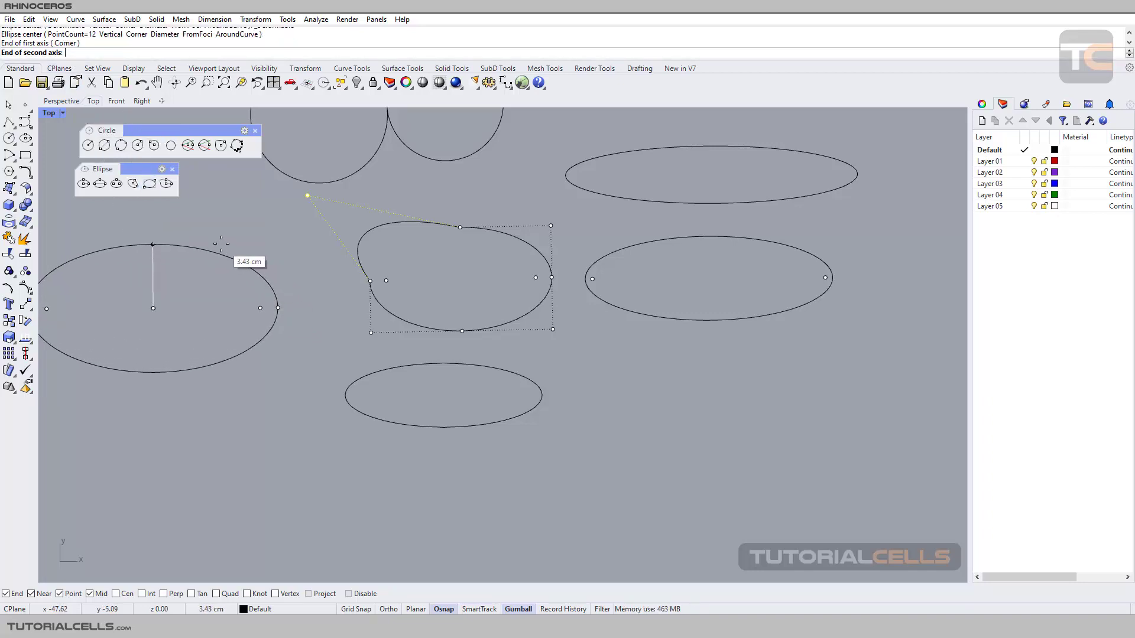
left_click(223, 244)
right_click_drag(214, 260, 261, 243)
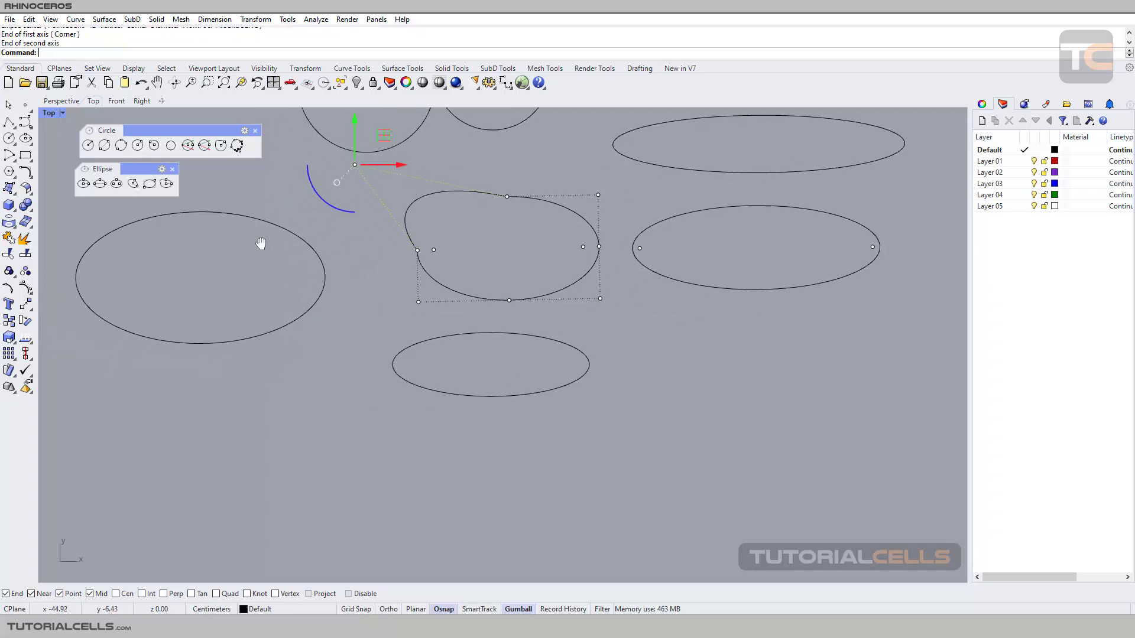
Draw a flatter deformable ellipse below the first one, defined by its centre and the Corner option.
right_click(231, 282)
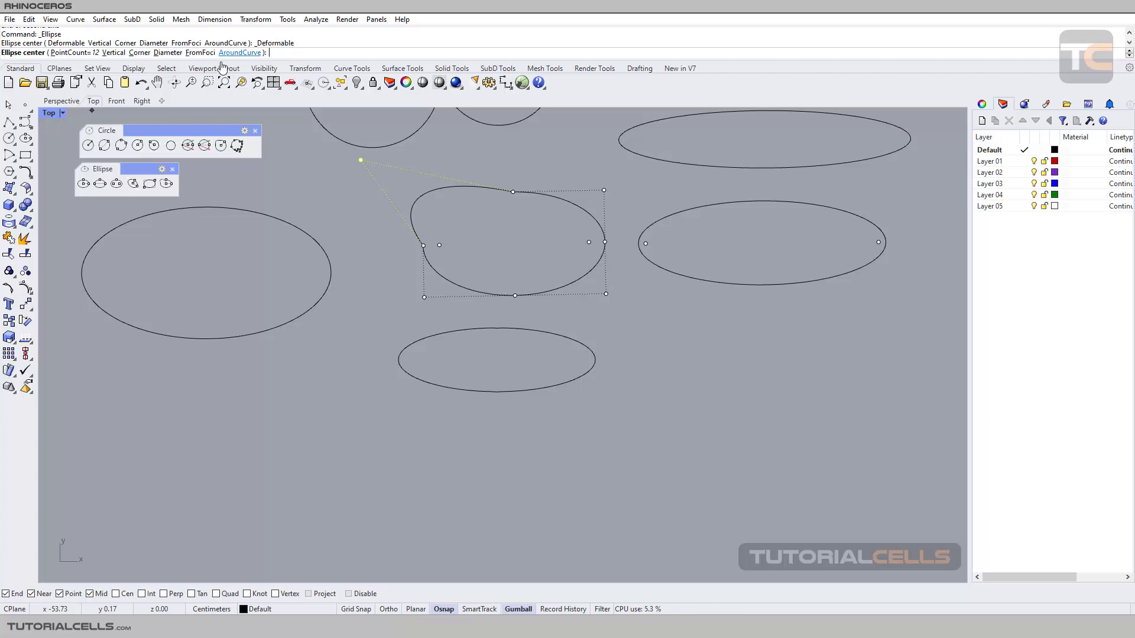
left_click(208, 409)
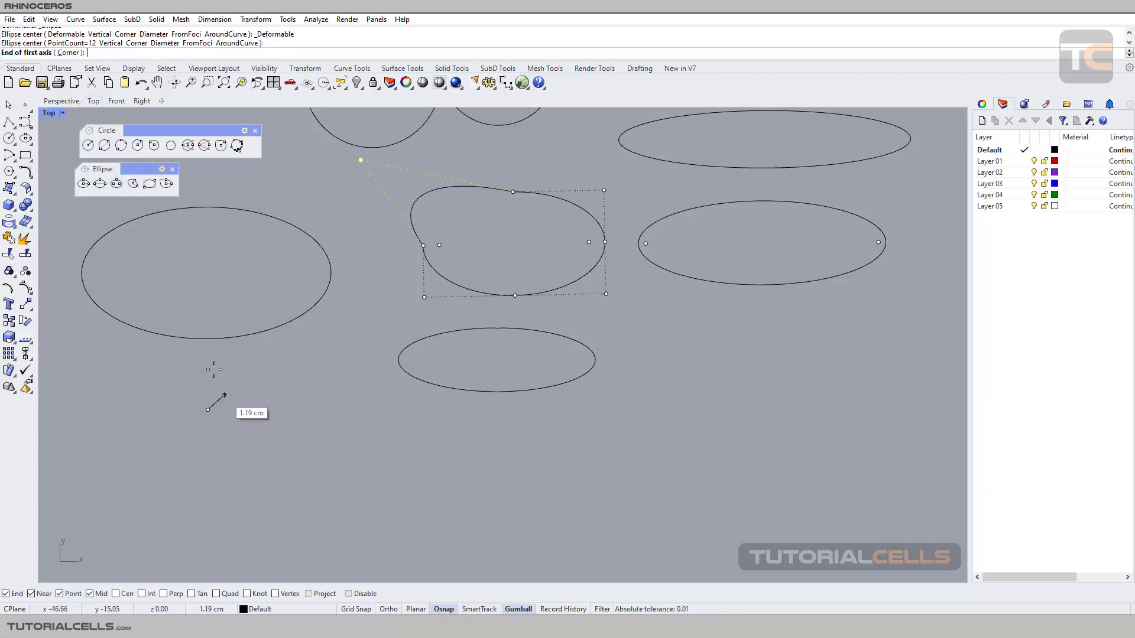
left_click(75, 52)
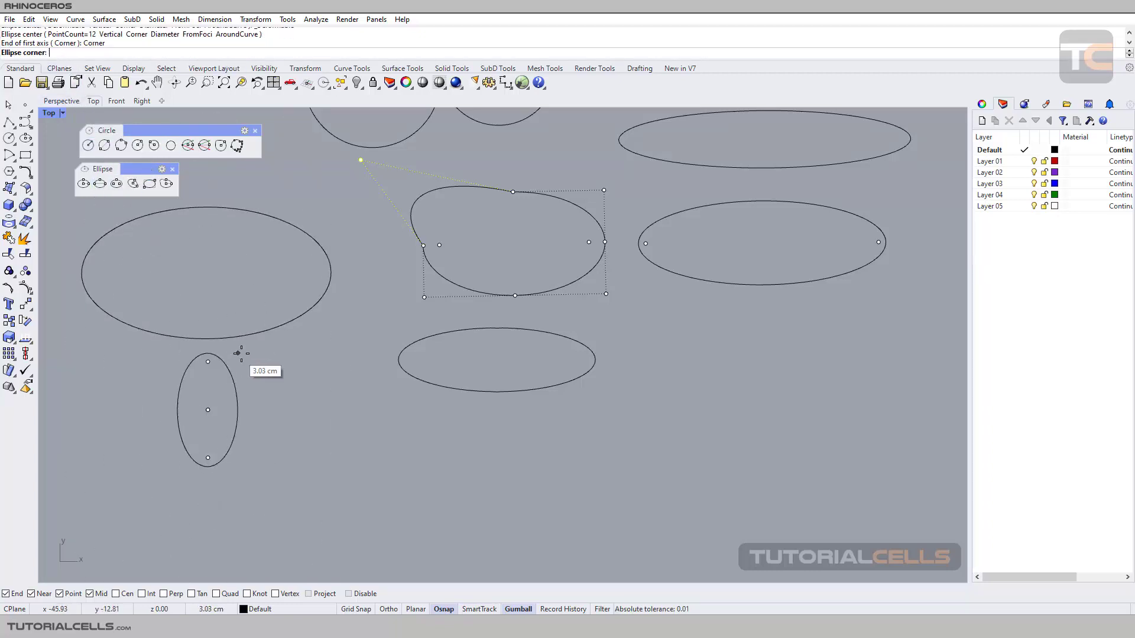
left_click(327, 373)
right_click_drag(309, 381, 365, 445)
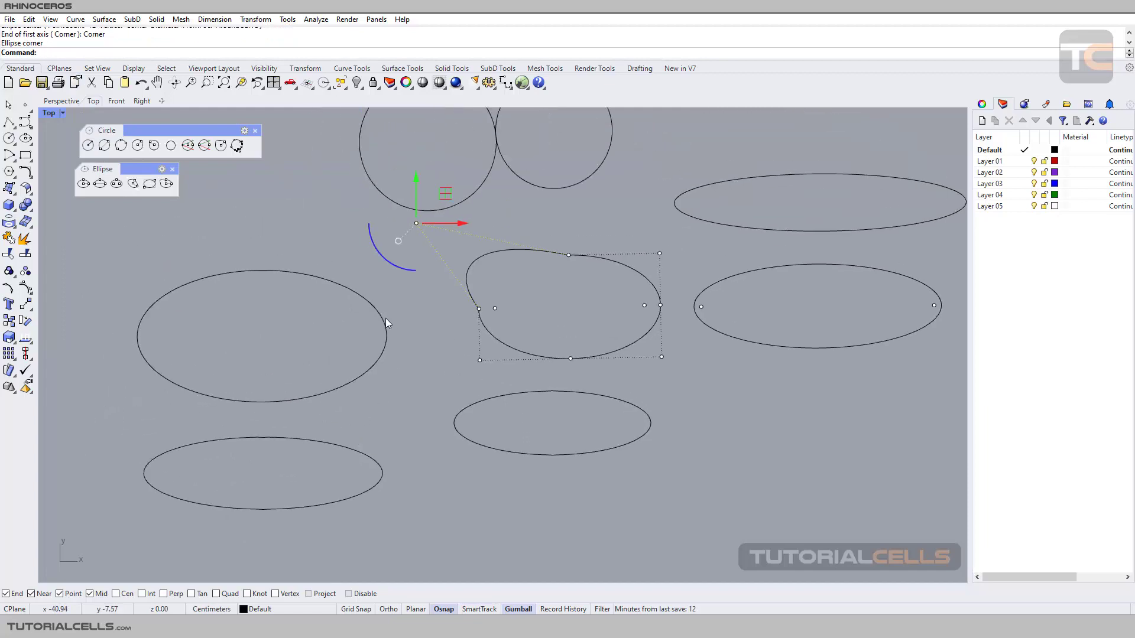
Pull two control points on the right side of the upper deformable ellipse inward to dent its outline.
left_click(381, 318)
left_click(375, 303)
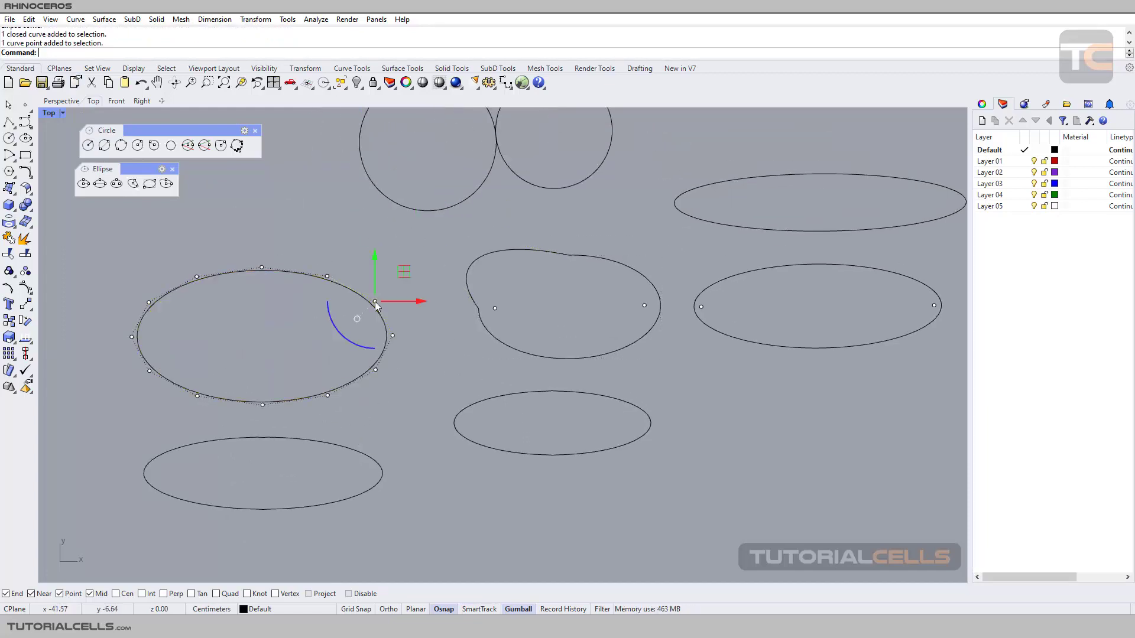
left_click_drag(375, 301, 315, 329)
left_click(376, 370)
left_click_drag(399, 370, 361, 370)
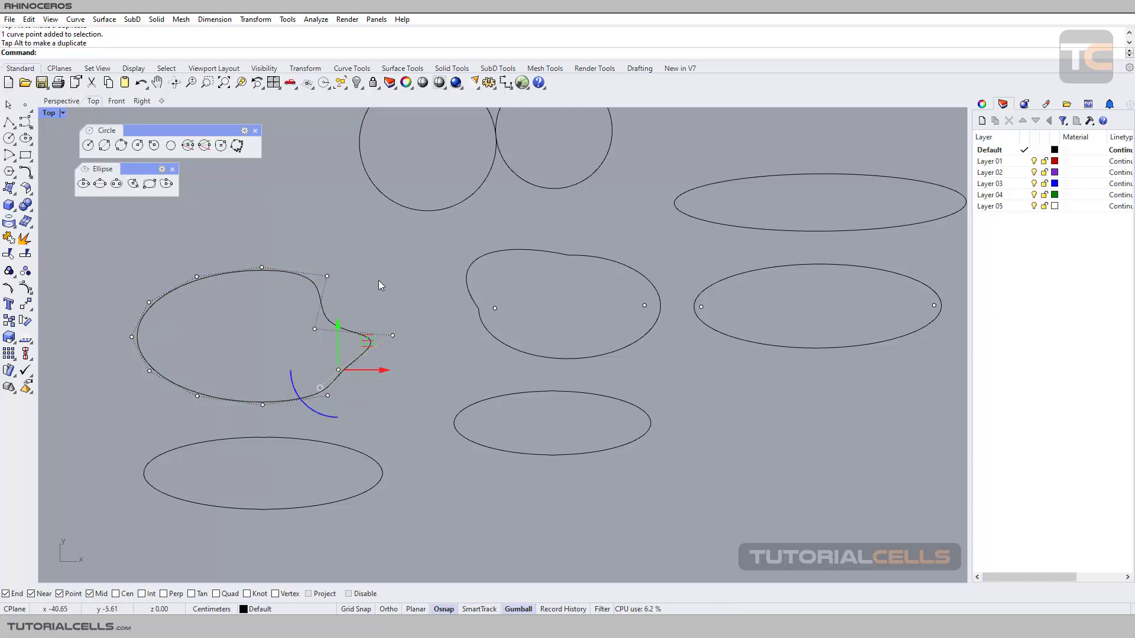
Select all the drawn circles, ellipses and focus points and delete them to empty the drawing.
scroll(375, 261, "down", 6)
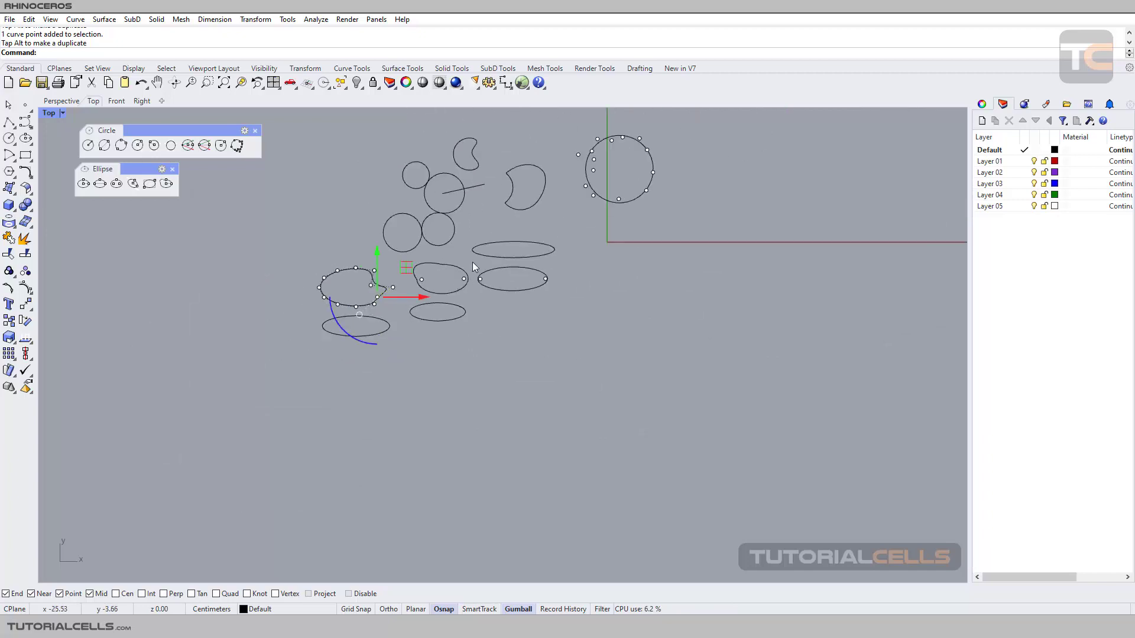
right_click_drag(472, 261, 387, 367)
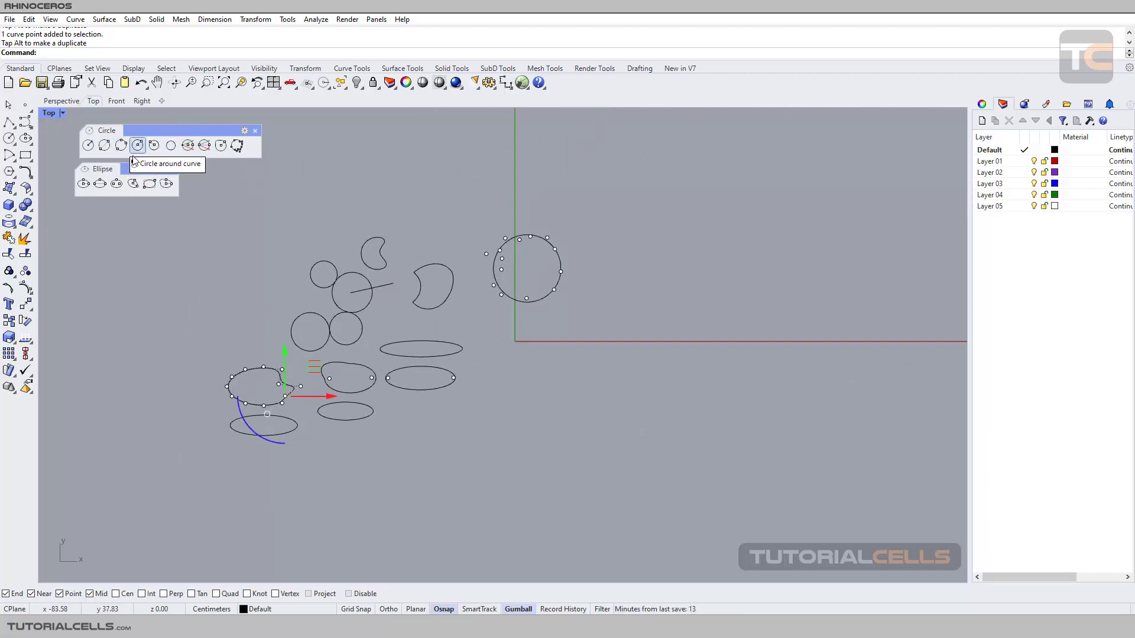
right_click_drag(245, 248, 272, 202)
left_click_drag(341, 214, 712, 428)
key("Delete")
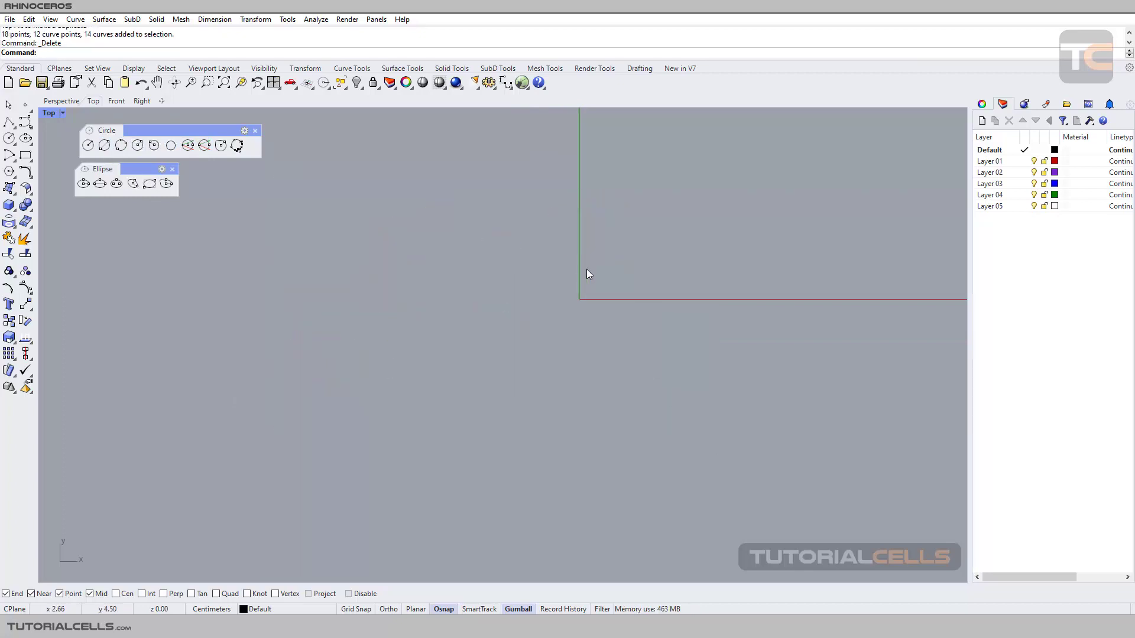
right_click_drag(587, 271, 487, 267)
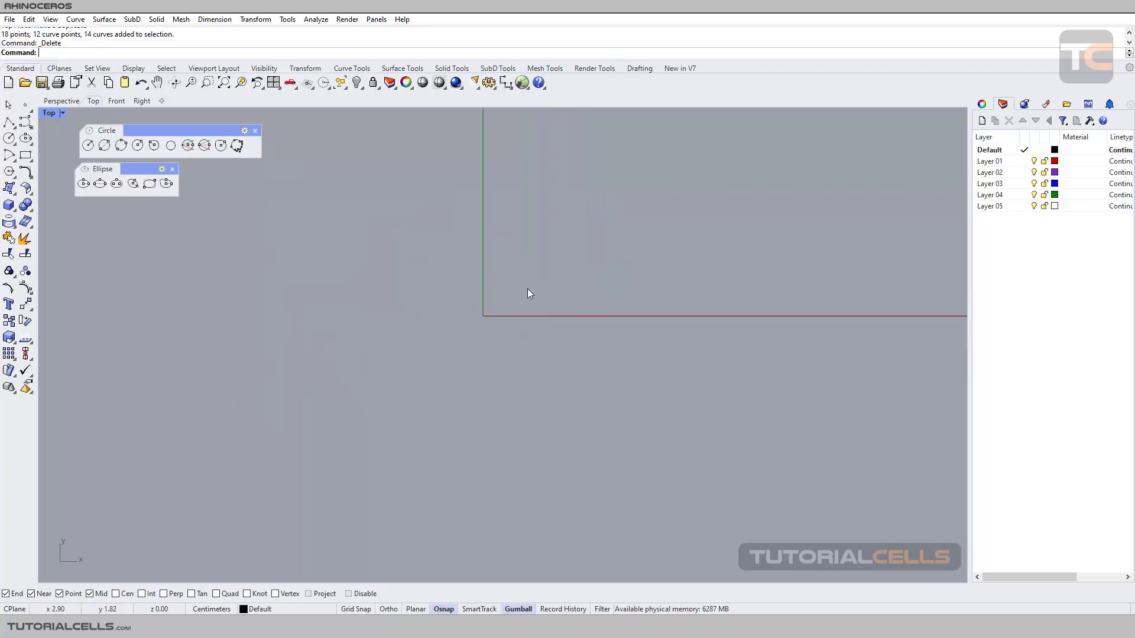